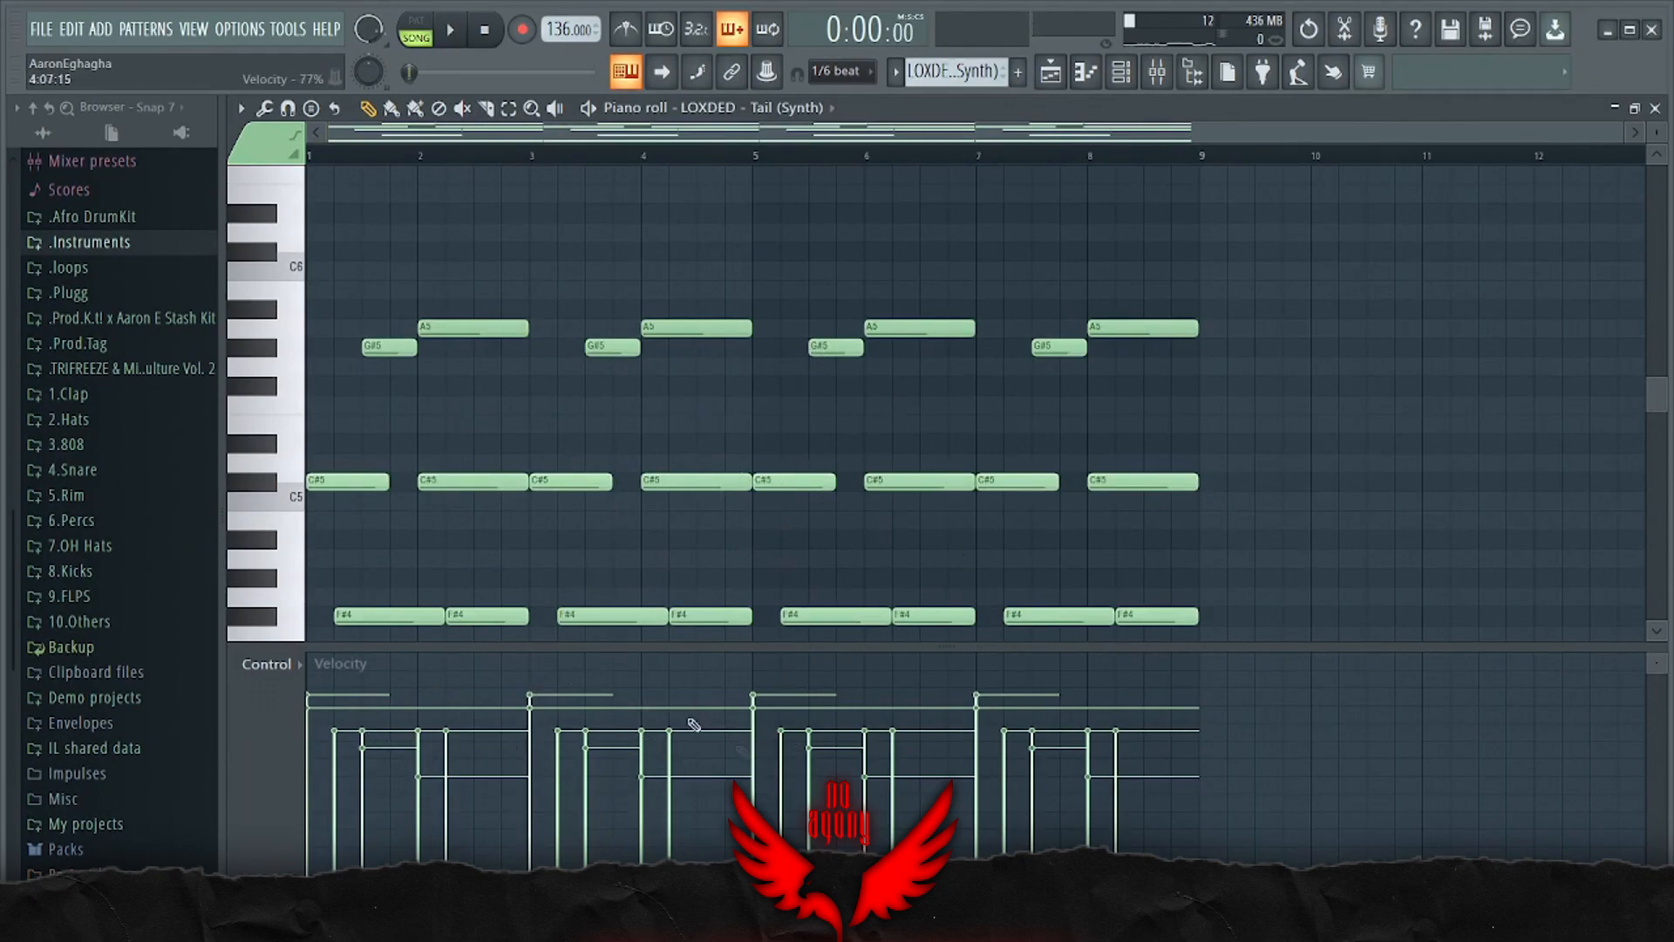
Inspect the note pan levels of the LOXDED - Tail (Synth) pattern and return its control lane to velocity
{"action": "left_click", "coordinate": [266, 663]}
{"action": "left_click", "coordinate": [255, 697]}
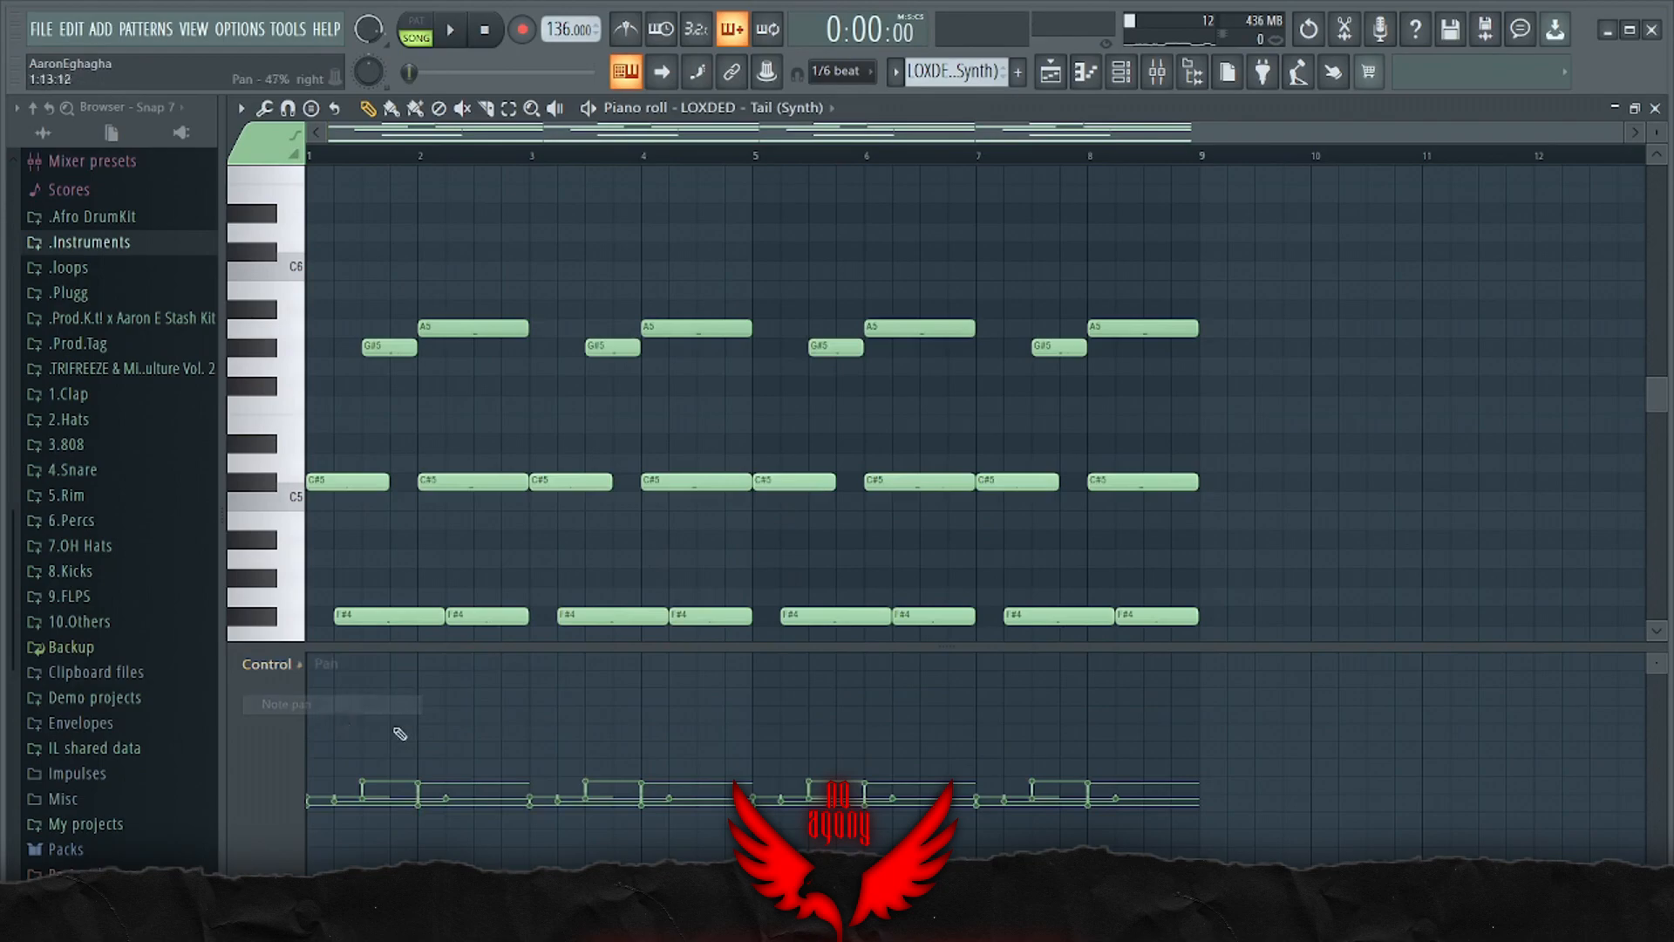
{"action": "right_click", "coordinate": [255, 690]}
Select all Tail synth notes and try randomizing their pan and velocity levels with different seeds
{"action": "key", "text": "ctrl+a"}
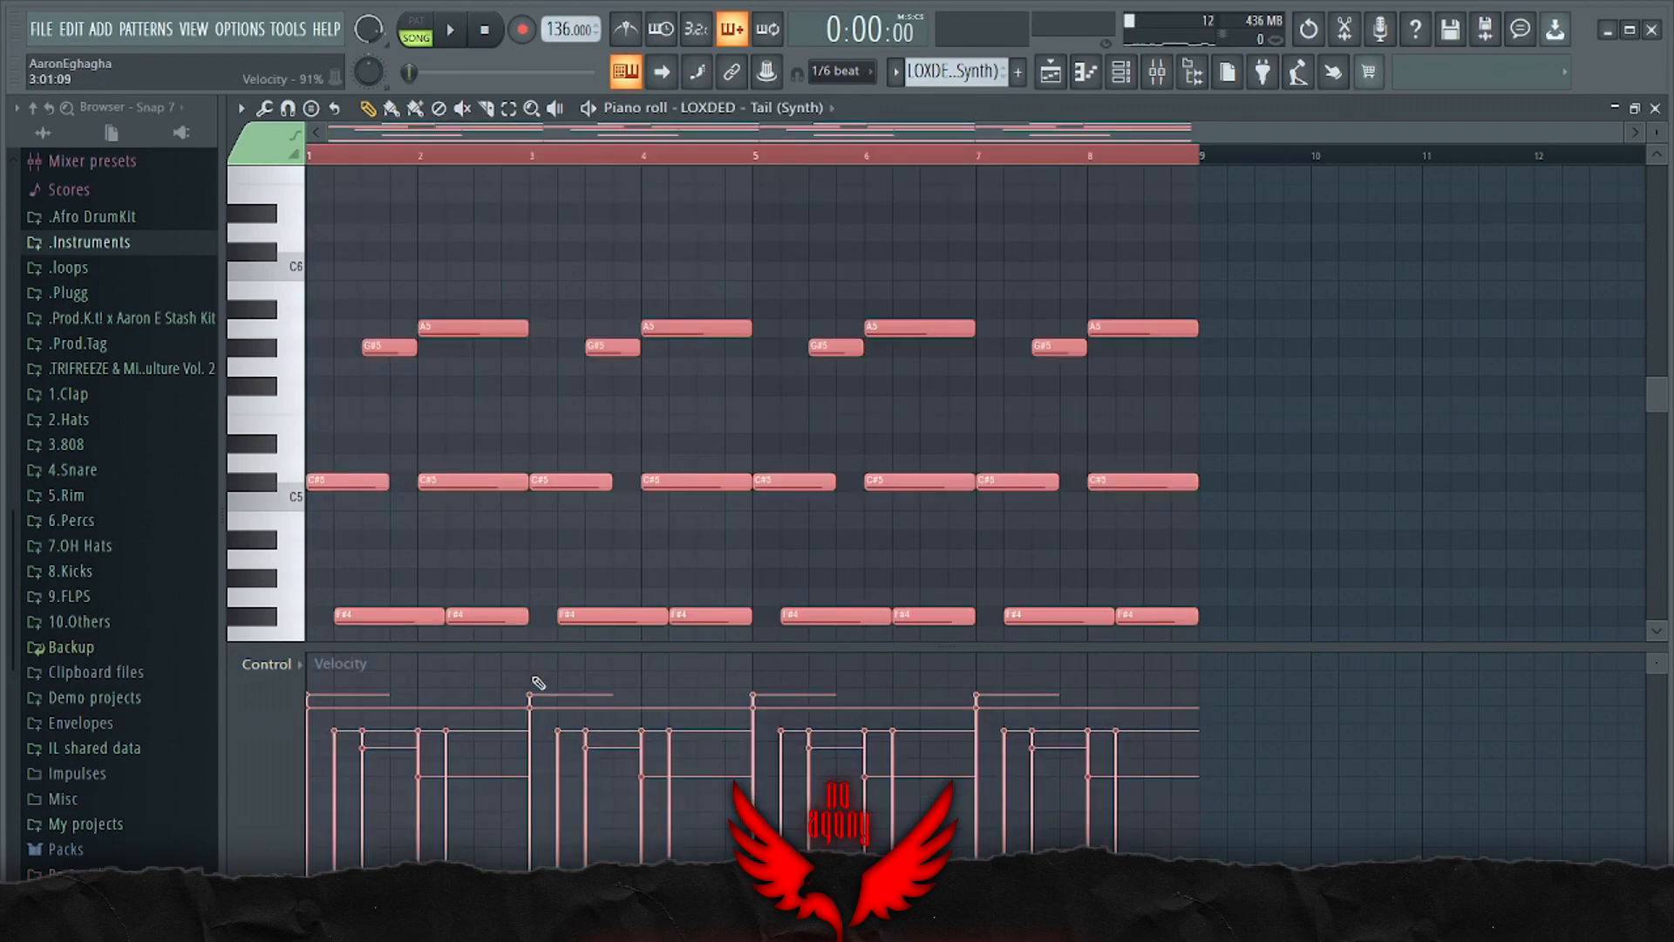
{"action": "key", "text": "alt+r"}
{"action": "left_click_drag", "start_coordinate": [787, 609], "coordinate": [821, 663]}
{"action": "left_click", "coordinate": [993, 673]}
{"action": "left_click", "coordinate": [992, 672]}
{"action": "left_click", "coordinate": [993, 672]}
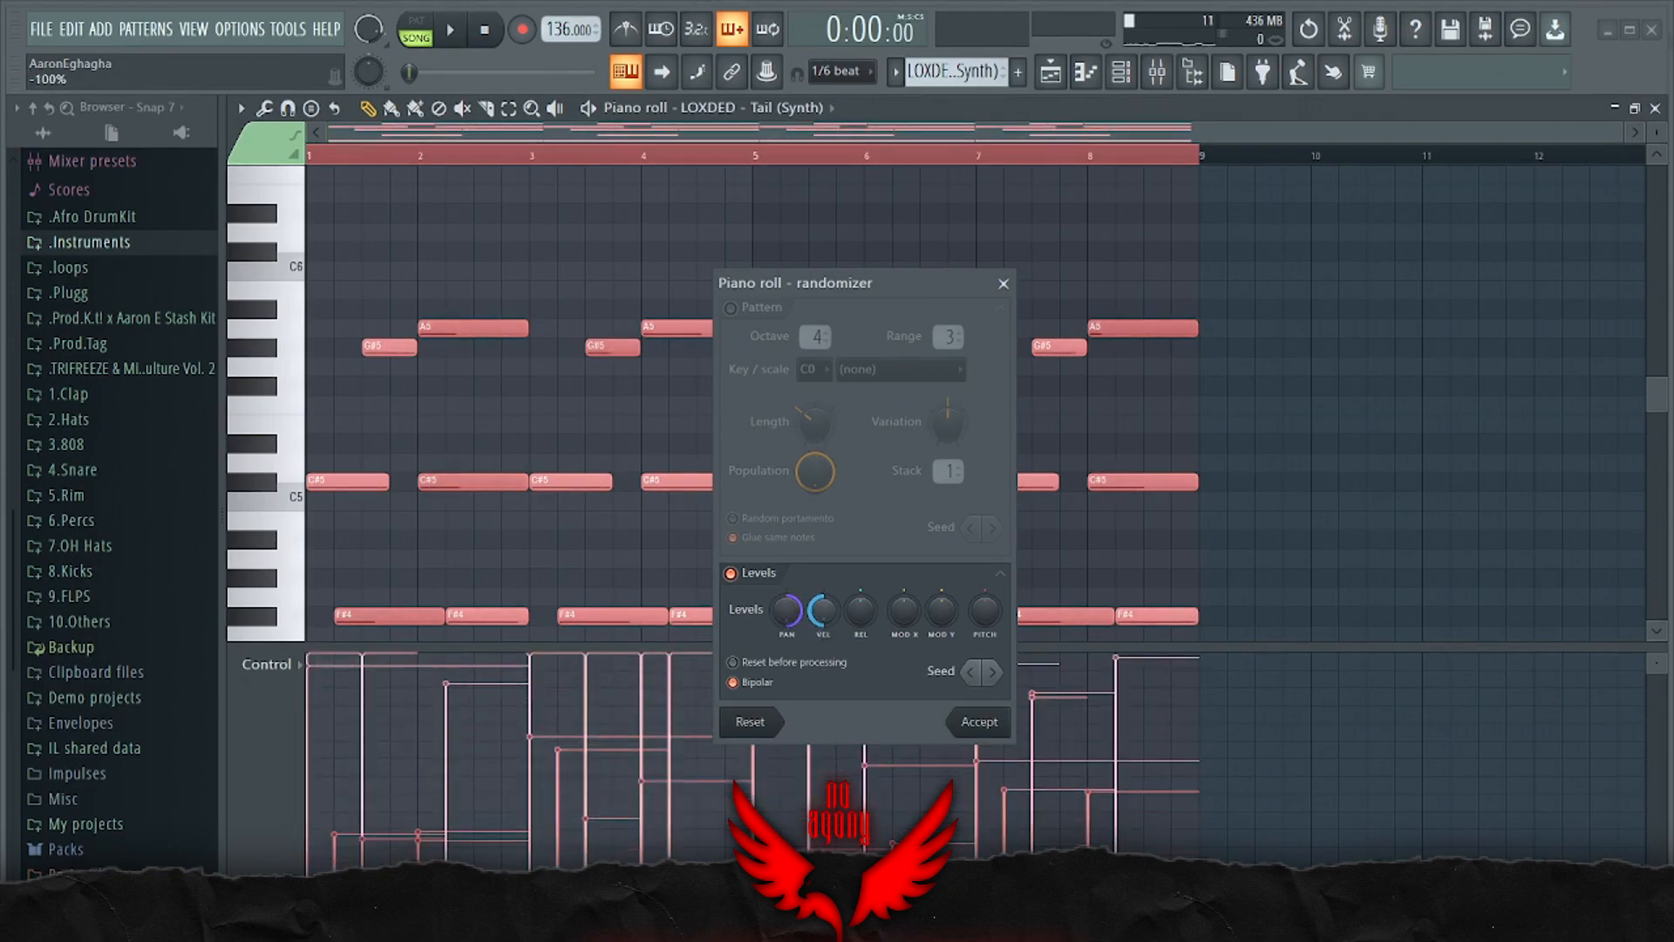
{"action": "left_click", "coordinate": [1004, 283]}
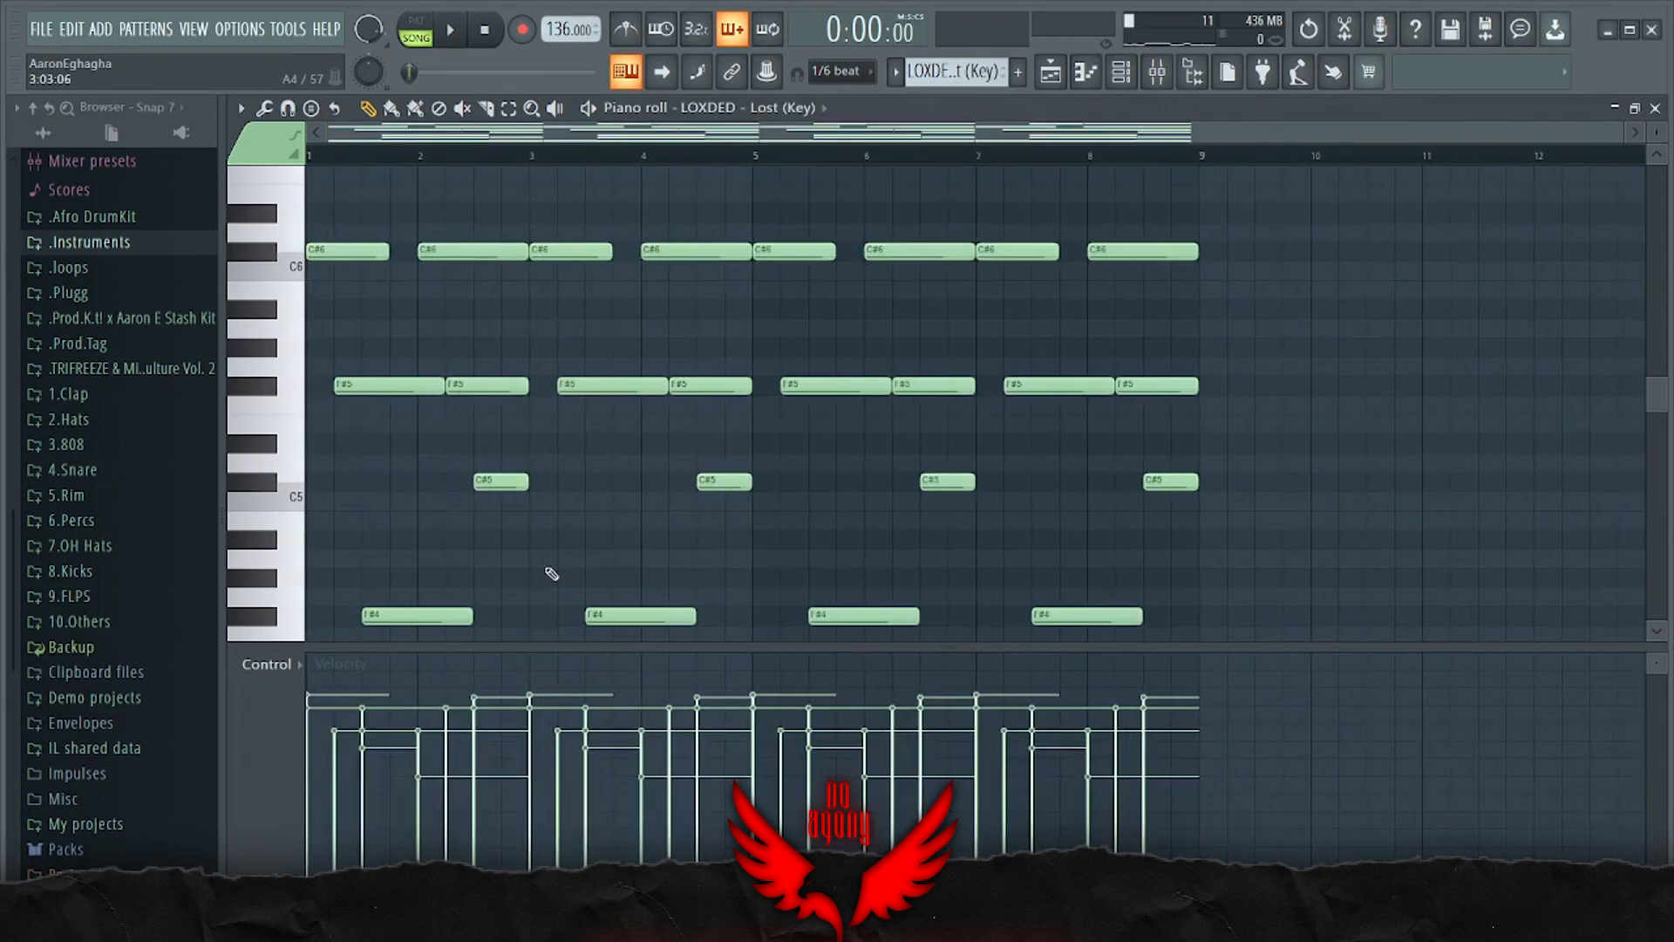
Play the LOXDED - Lost (Key) pattern and examine its notes from the upper to the lower octaves
{"action": "scroll", "coordinate": [553, 573], "scroll_direction": "up", "scroll_amount": 7}
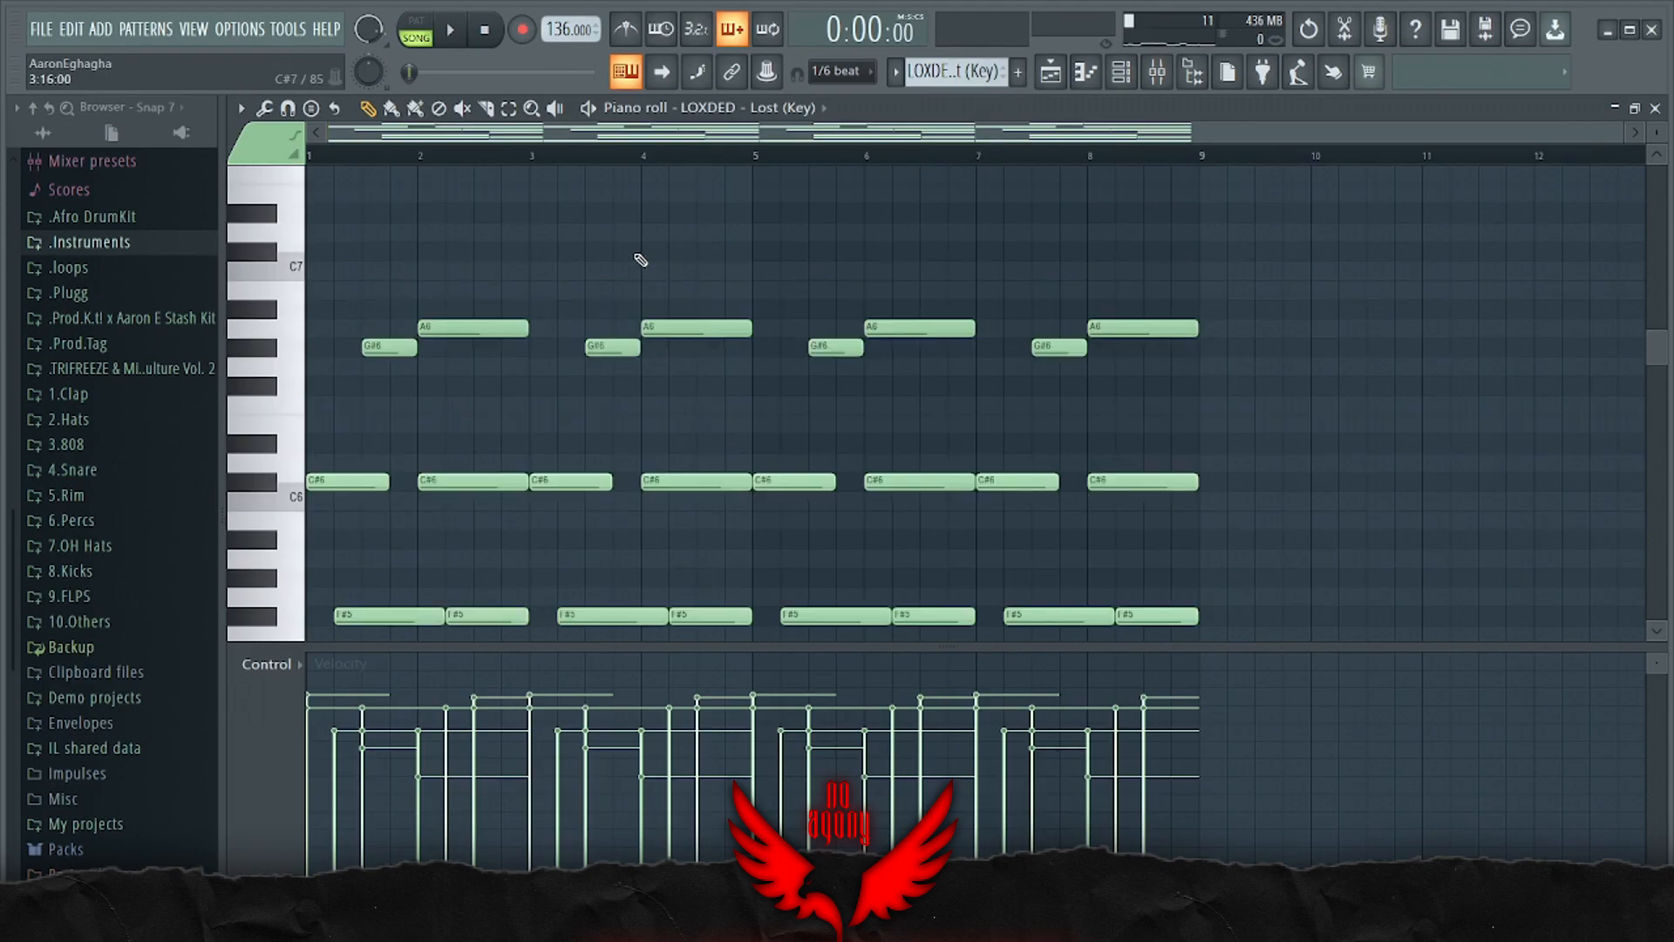
{"action": "key", "text": "space"}
{"action": "scroll", "coordinate": [445, 231], "scroll_direction": "down", "scroll_amount": 3}
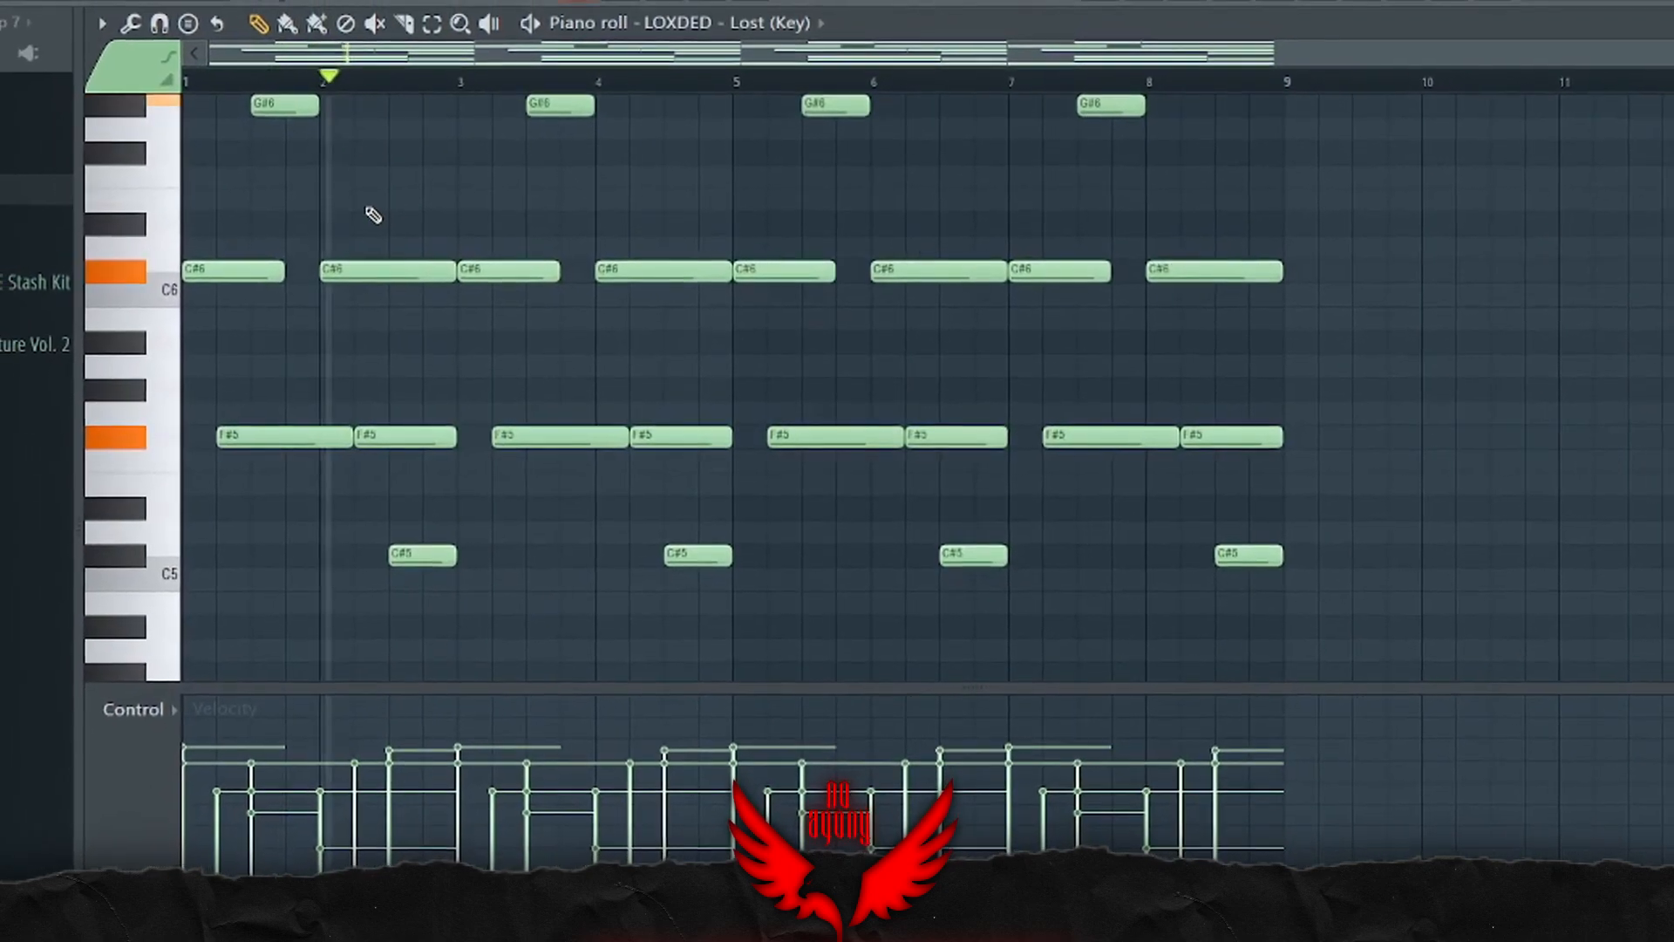
{"action": "scroll", "coordinate": [384, 205], "scroll_direction": "down", "scroll_amount": 5}
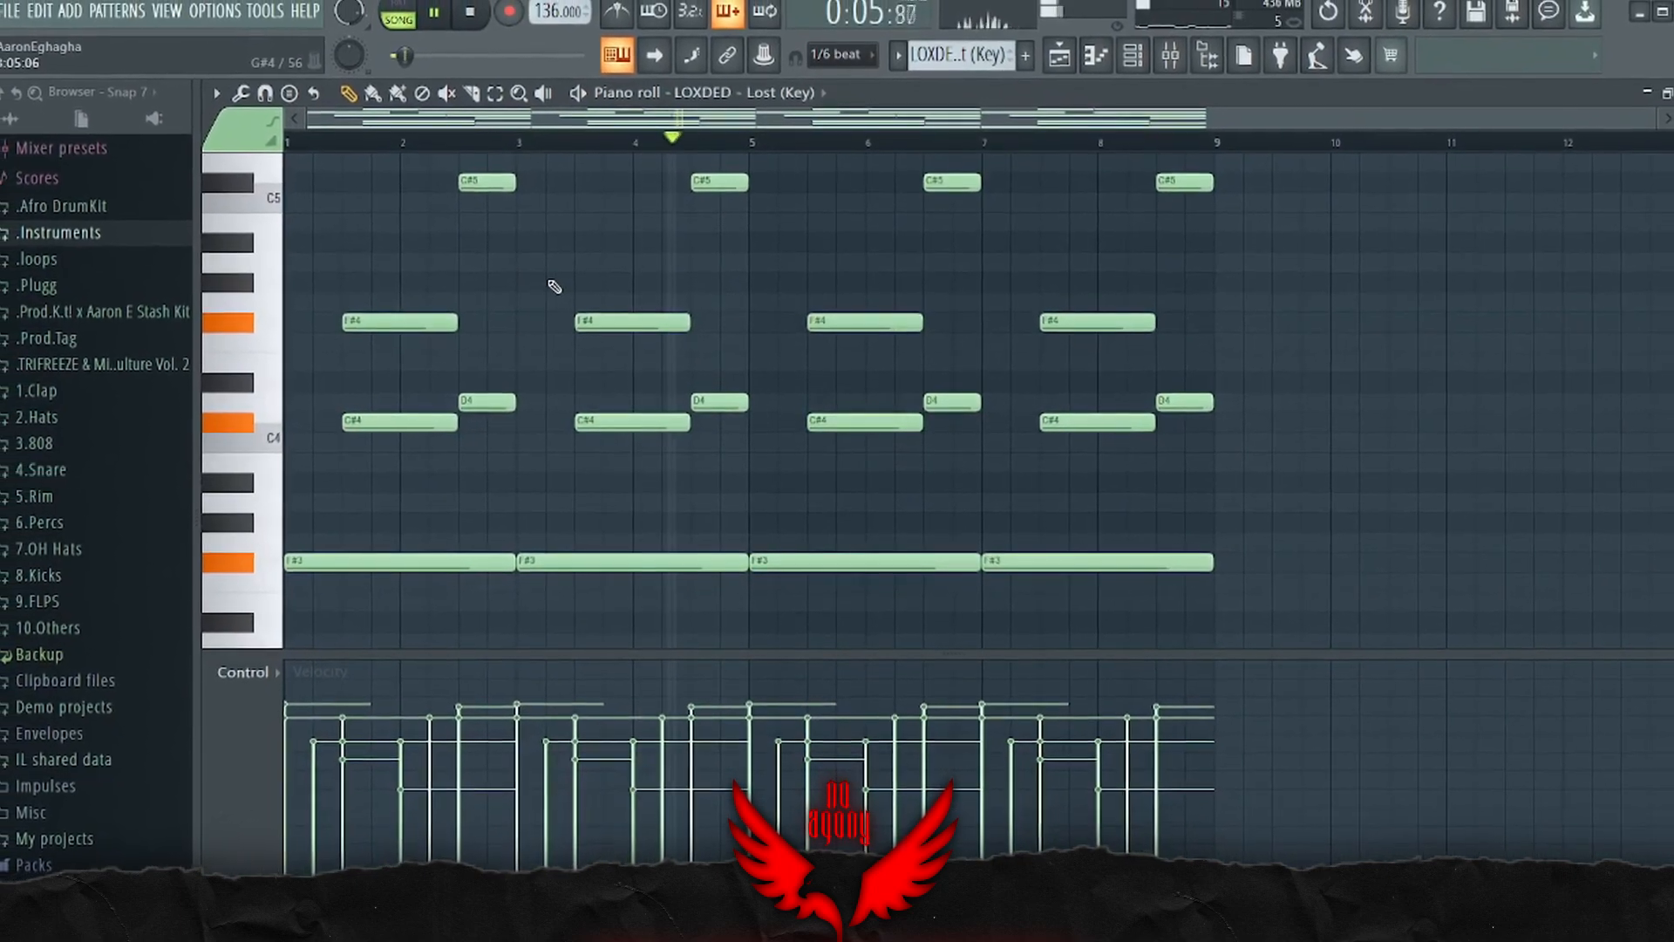
{"action": "key", "text": "space"}
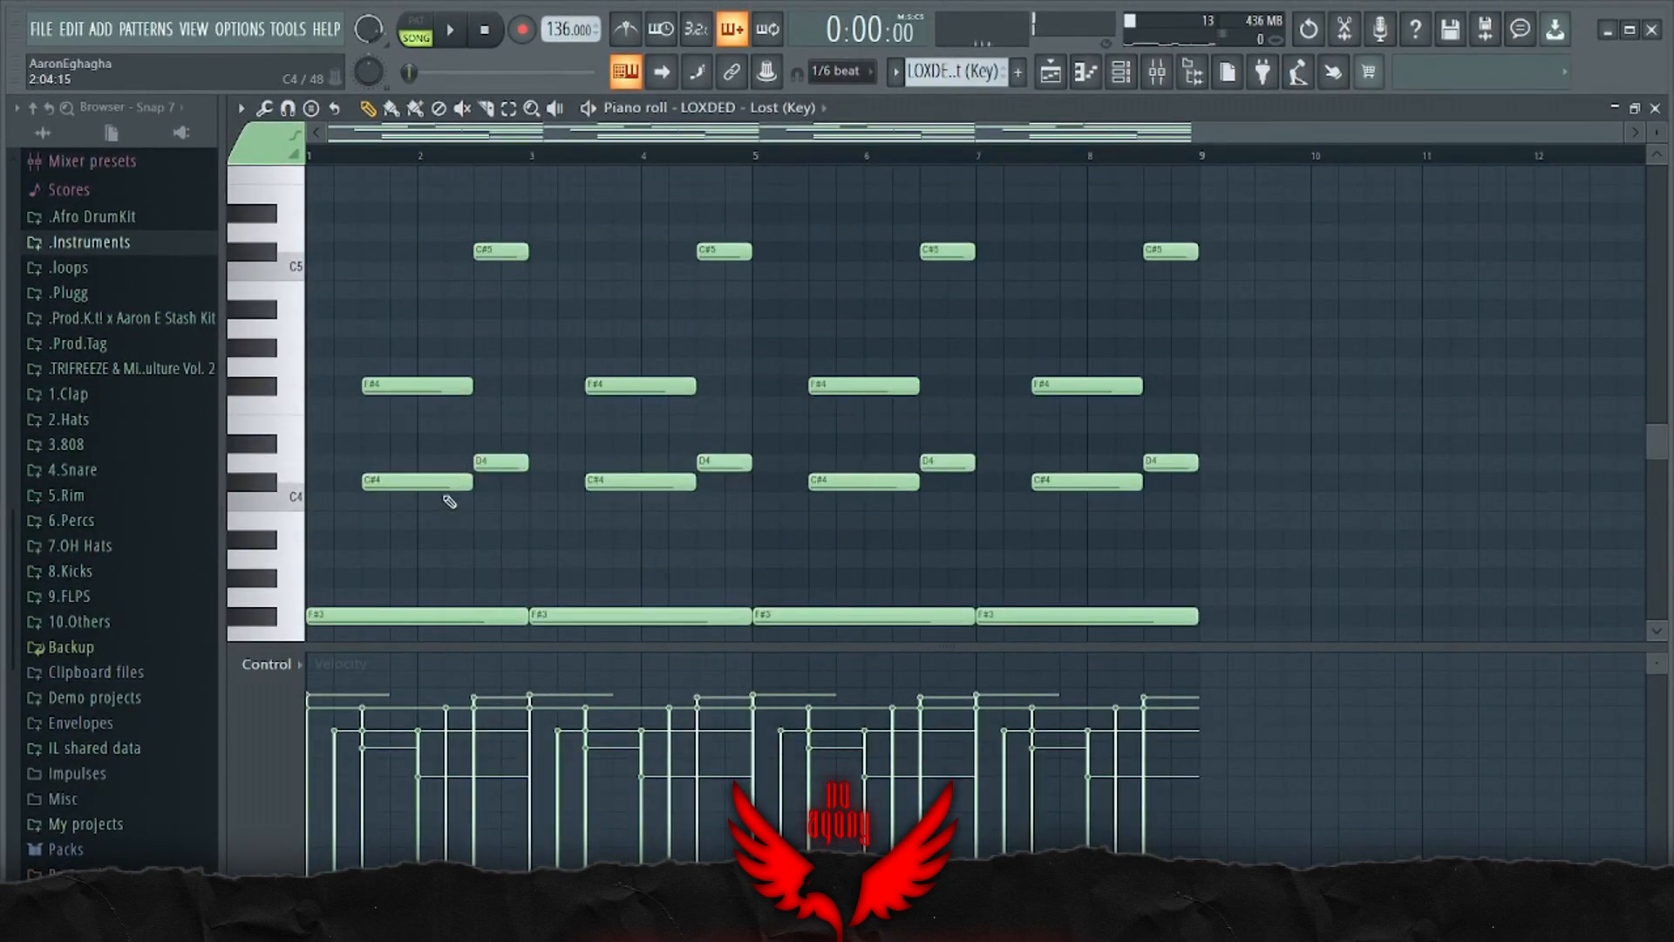
Examine the low chord notes of the LOXDED - Lost (Key) pattern and display their pan levels
{"action": "left_click", "coordinate": [410, 481], "text": "ctrl+shift"}
{"action": "left_click", "coordinate": [515, 464], "text": "ctrl+shift"}
{"action": "left_click", "coordinate": [513, 252], "text": "ctrl+shift"}
{"action": "left_click", "coordinate": [713, 520]}
{"action": "right_click", "coordinate": [752, 520]}
{"action": "left_click", "coordinate": [269, 665]}
{"action": "left_click", "coordinate": [306, 703]}
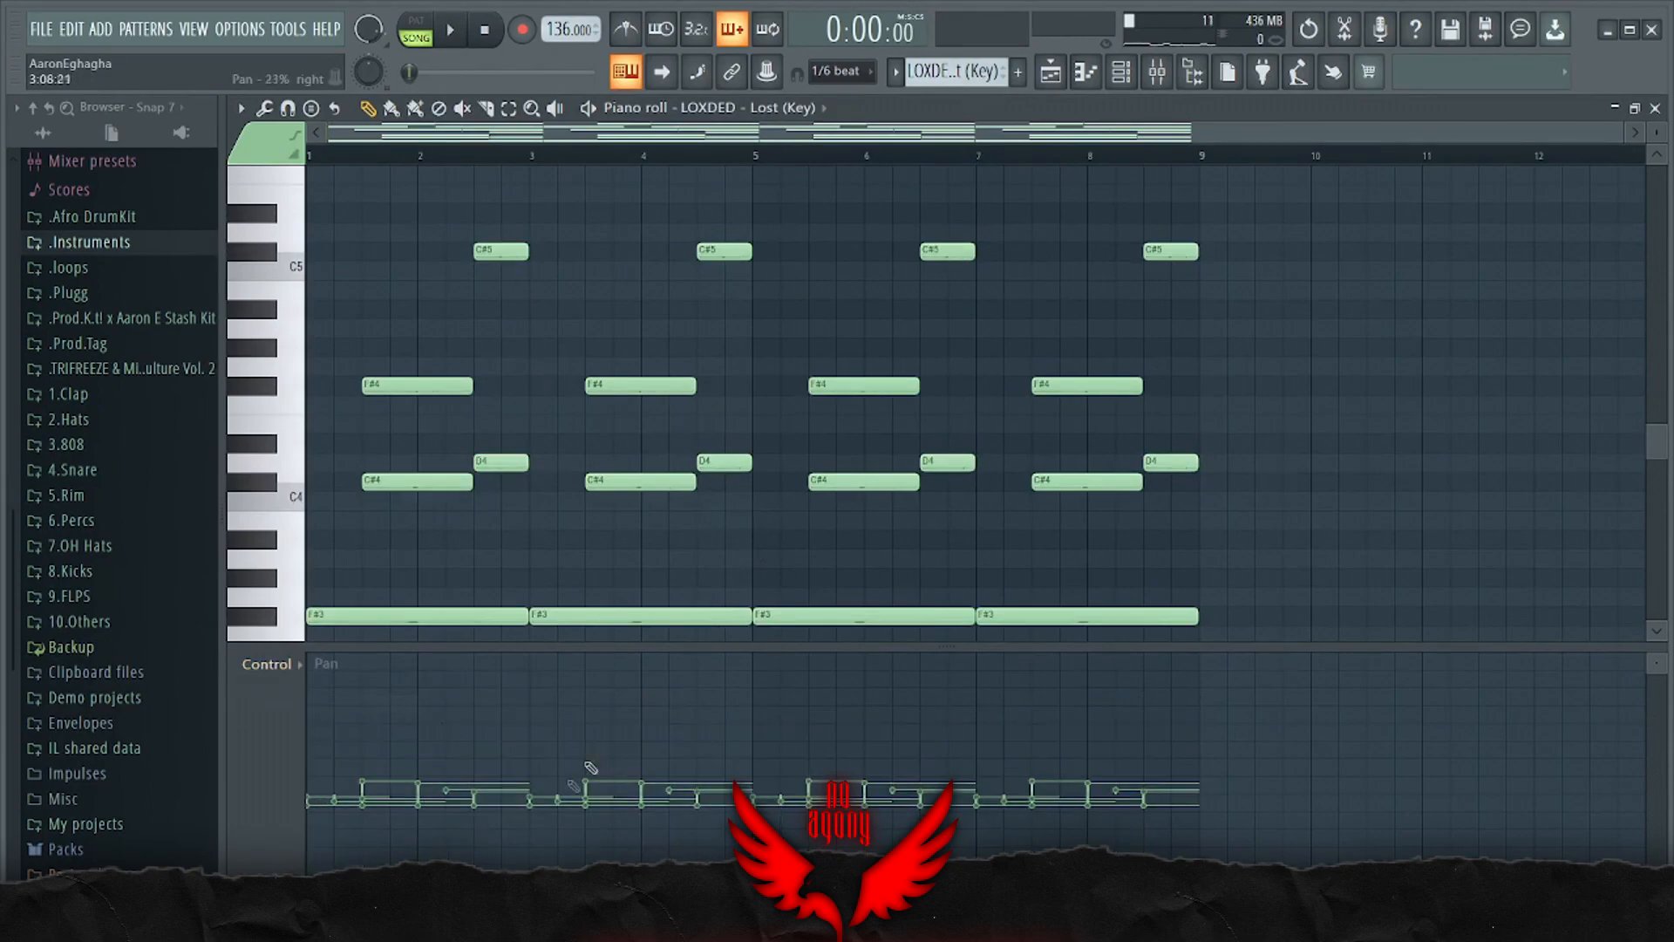
Go to the Keys - 4 pattern, play it and examine its high and low notes
{"action": "key", "text": "KP_Add"}
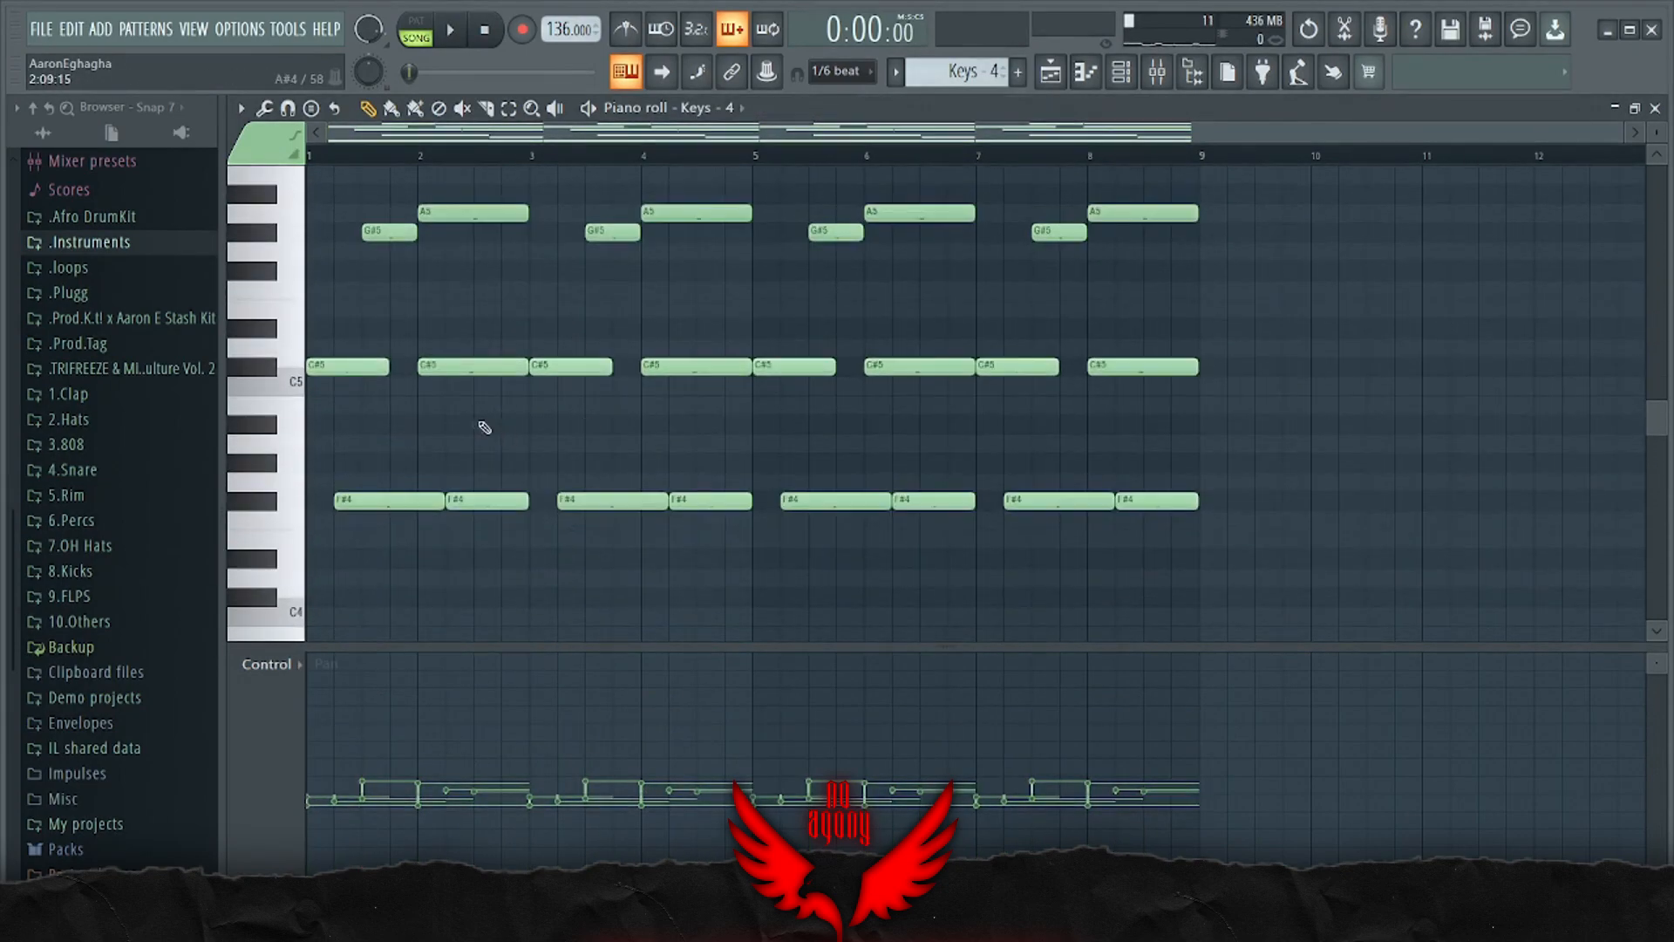
{"action": "key", "text": "space"}
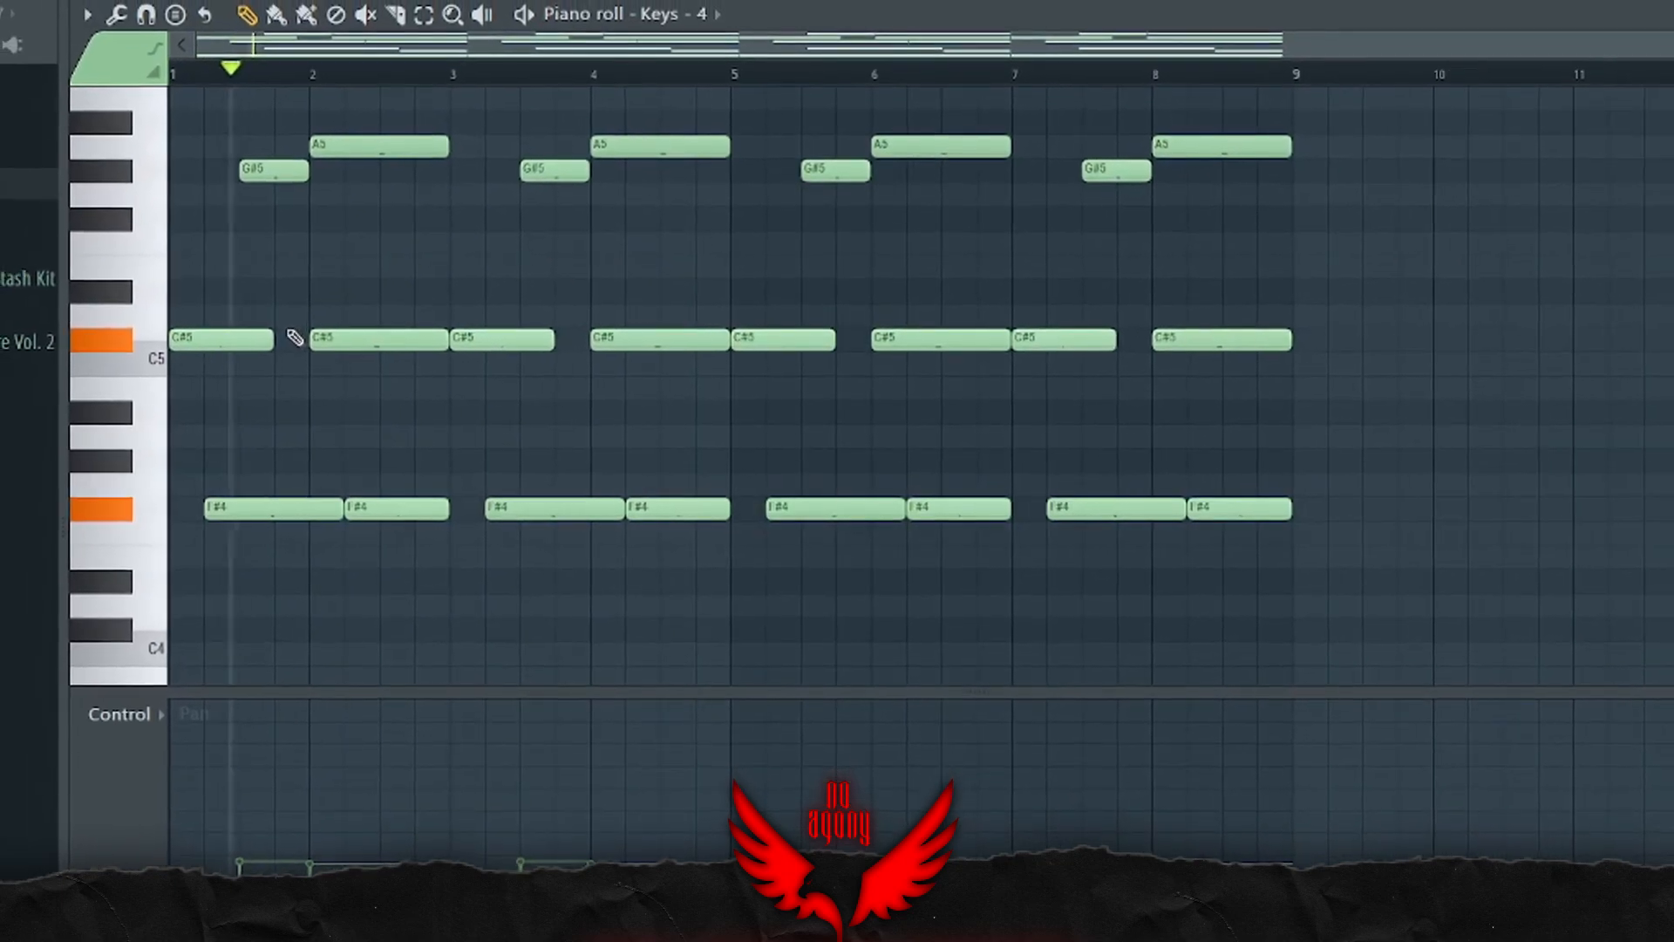
{"action": "scroll", "coordinate": [355, 299], "scroll_direction": "down", "scroll_amount": 5}
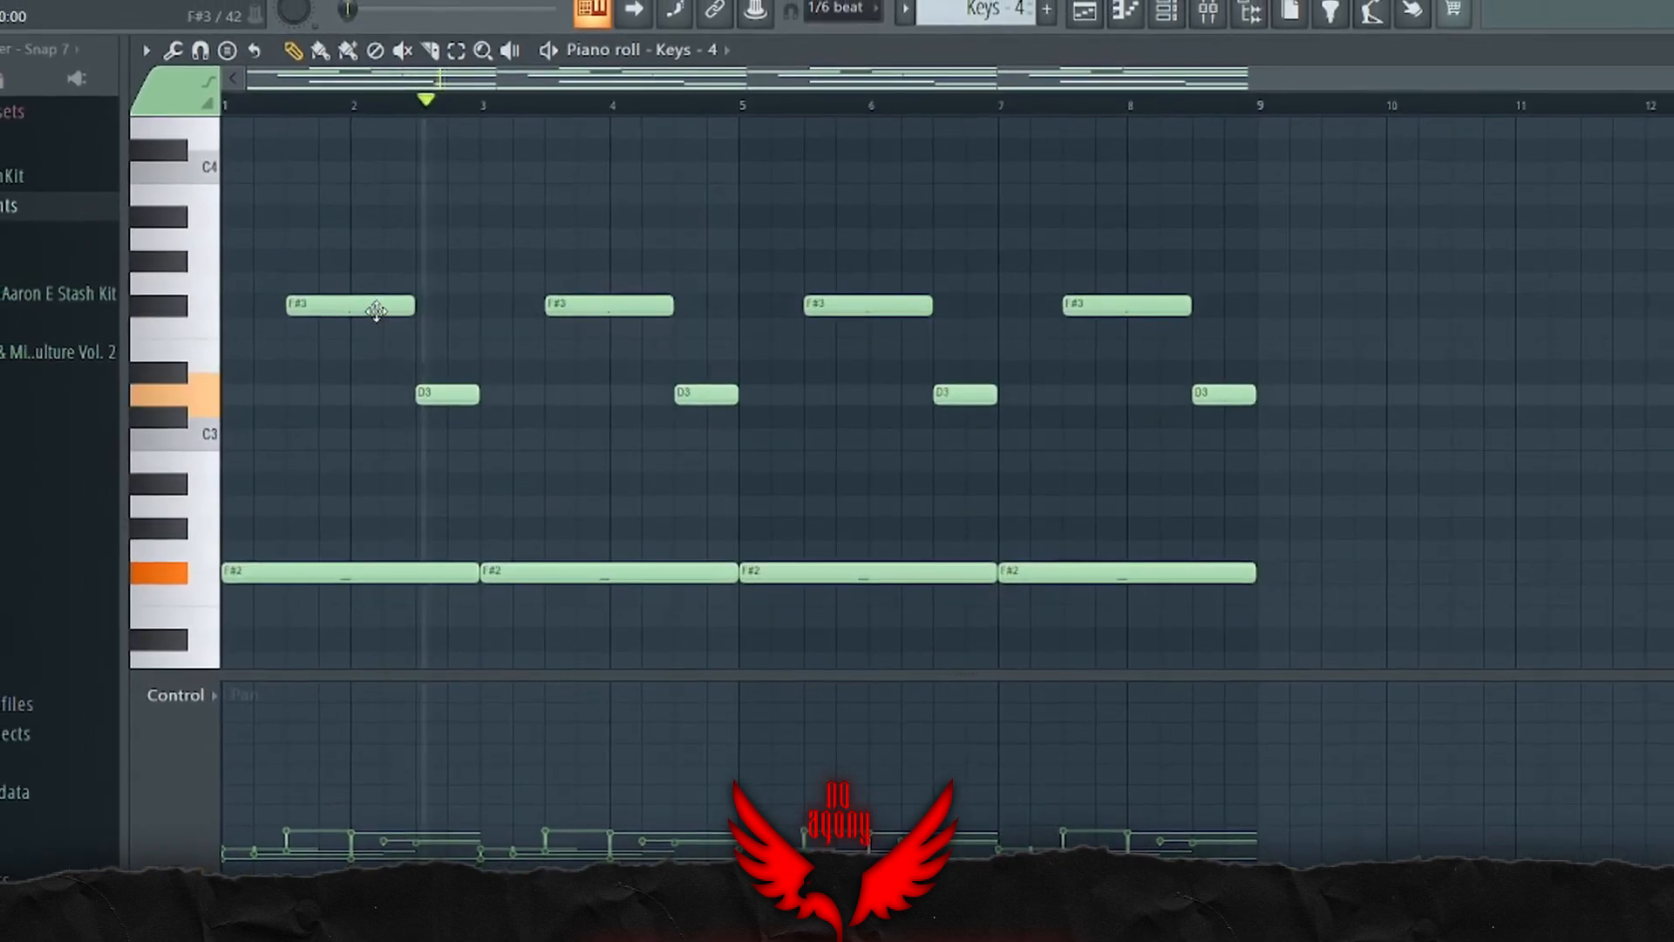
{"action": "scroll", "coordinate": [404, 336], "scroll_direction": "up", "scroll_amount": 10}
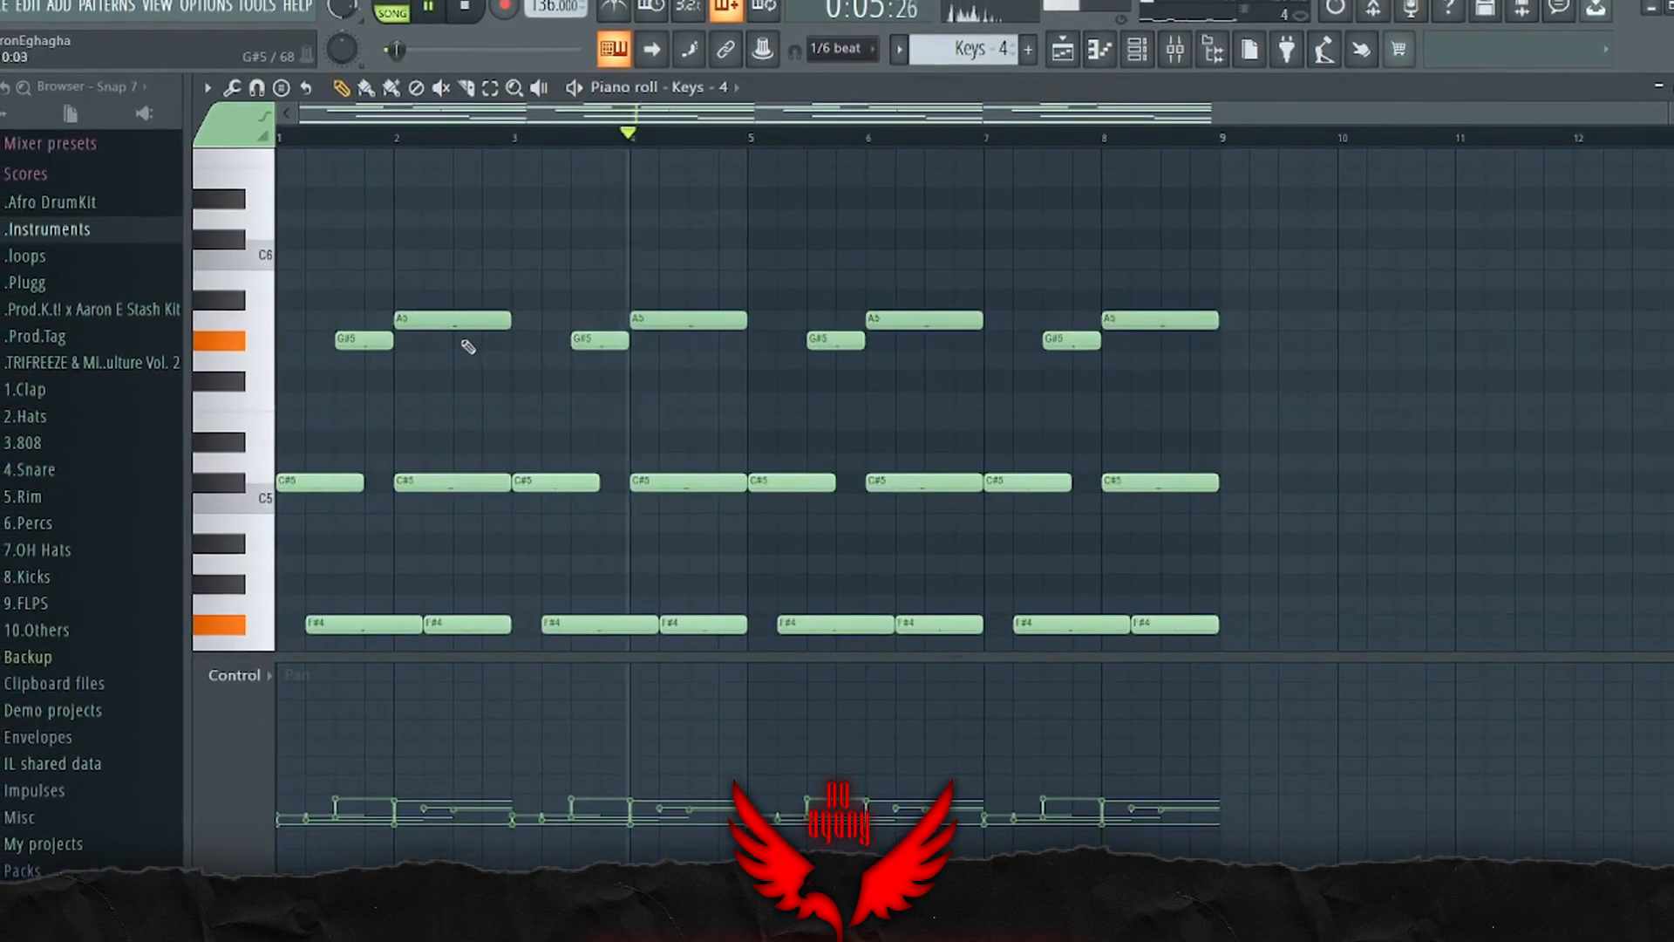
{"action": "key", "text": "space"}
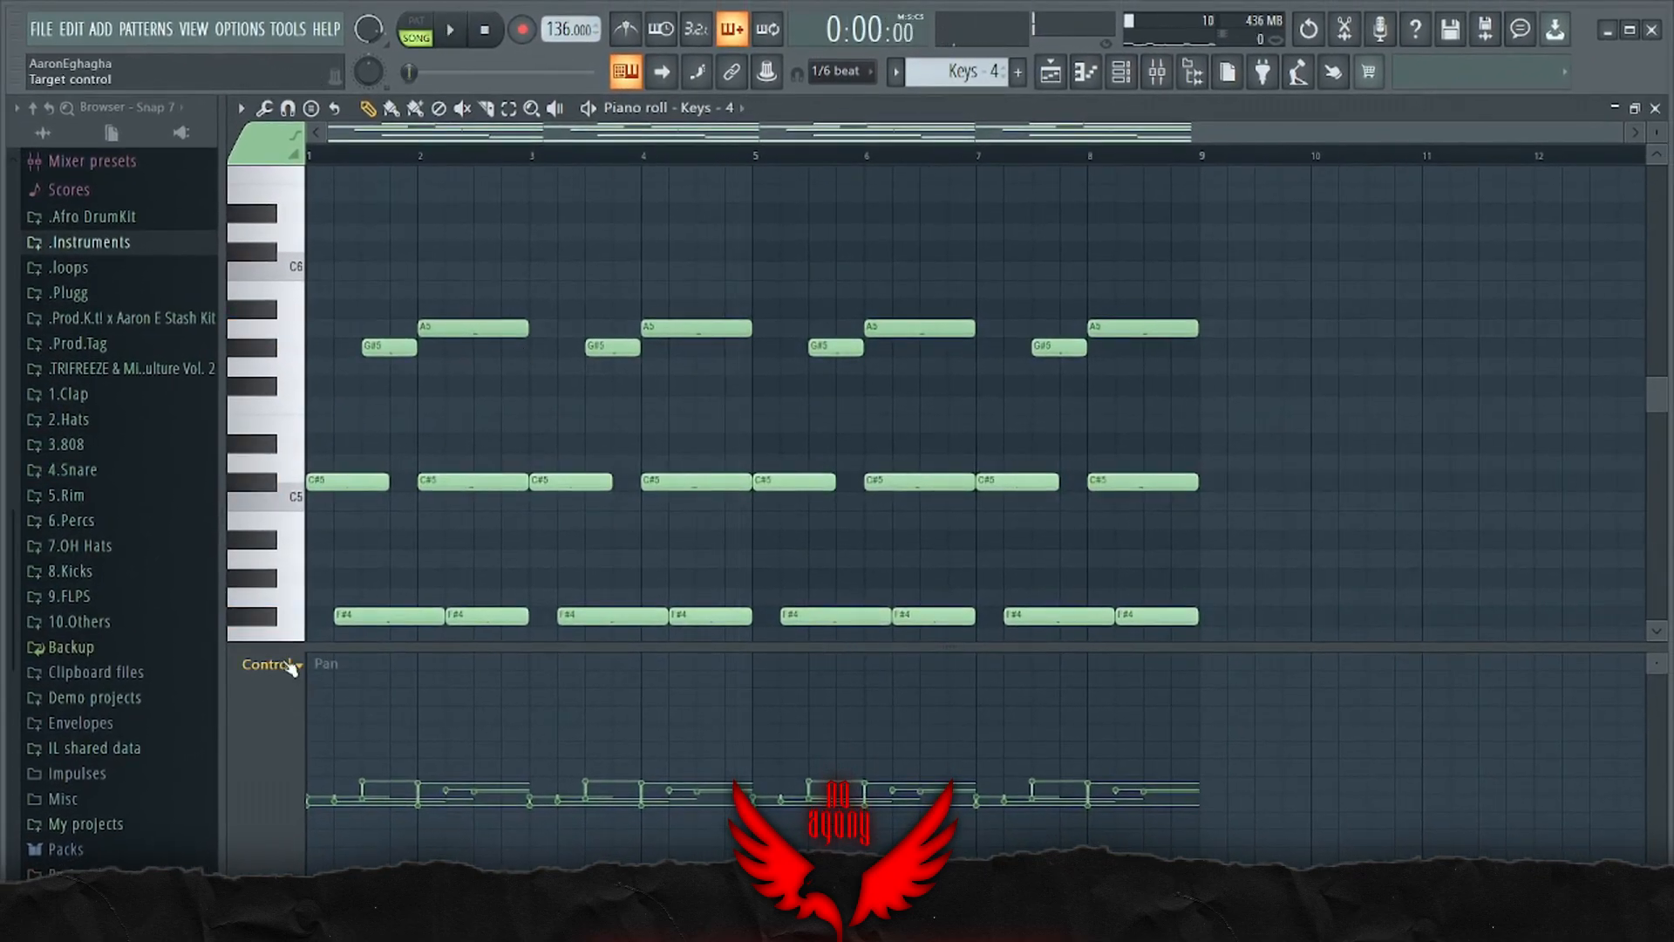
Display the note velocities of the Keys - 4 pattern and examine them
{"action": "left_click", "coordinate": [292, 668]}
{"action": "left_click", "coordinate": [279, 714]}
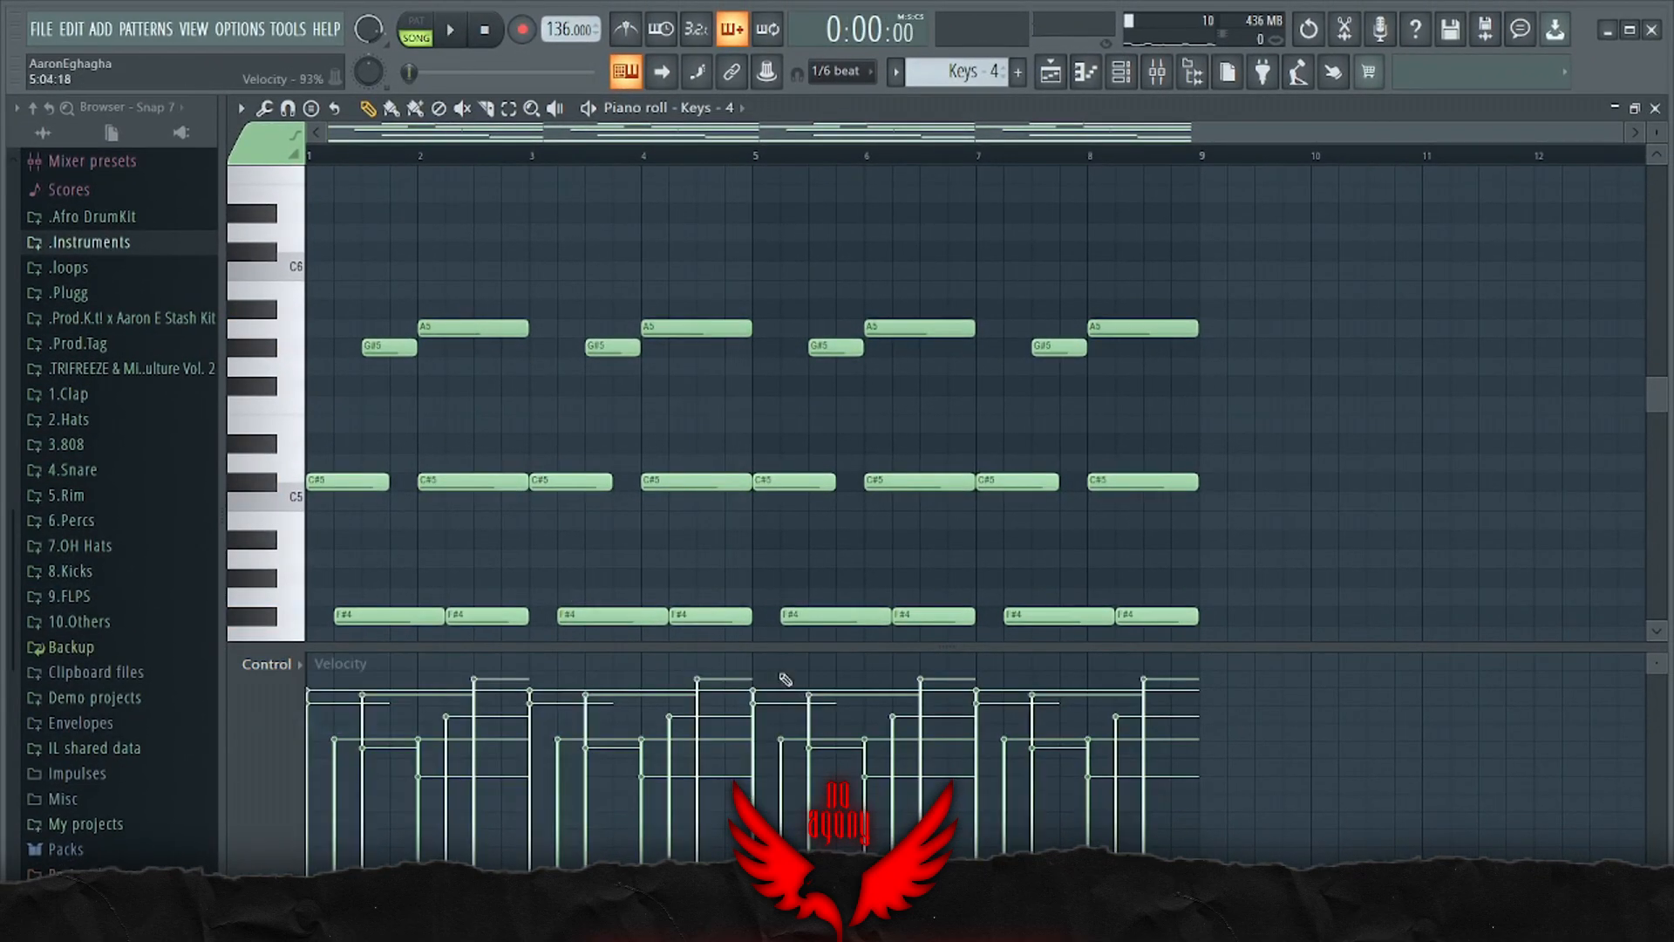
{"action": "scroll", "coordinate": [593, 388], "scroll_direction": "down", "scroll_amount": 3}
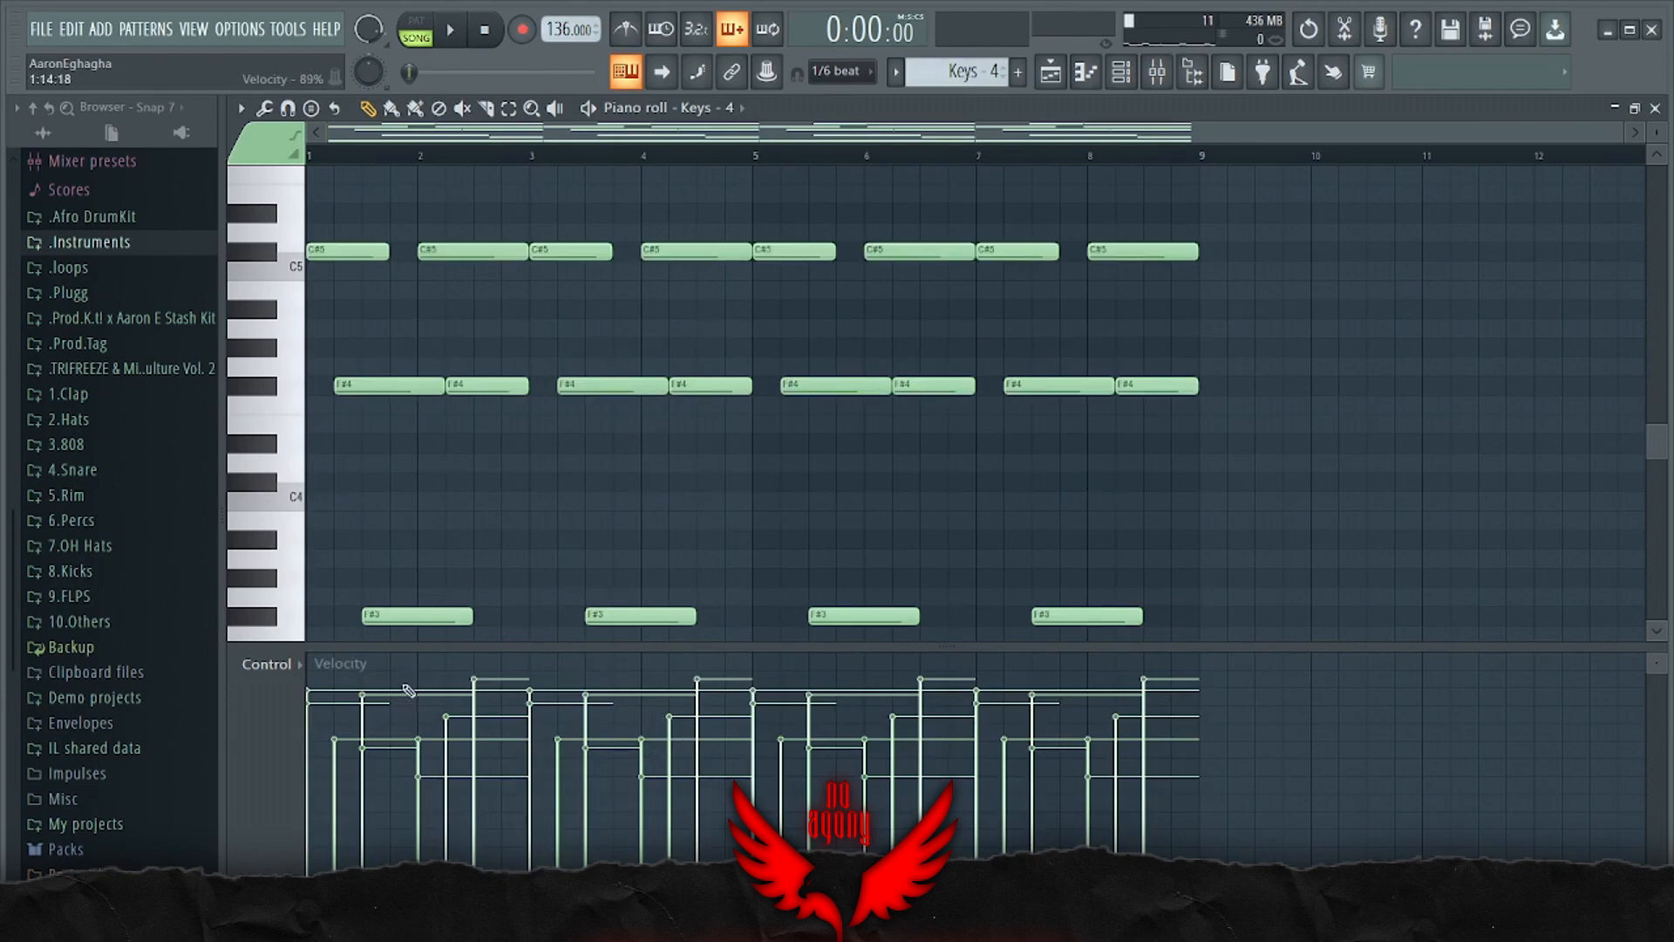
Close the Keys - 4 notes and play the [KB] mallet (61) pattern while examining its rising notes
{"action": "left_click", "coordinate": [1655, 107]}
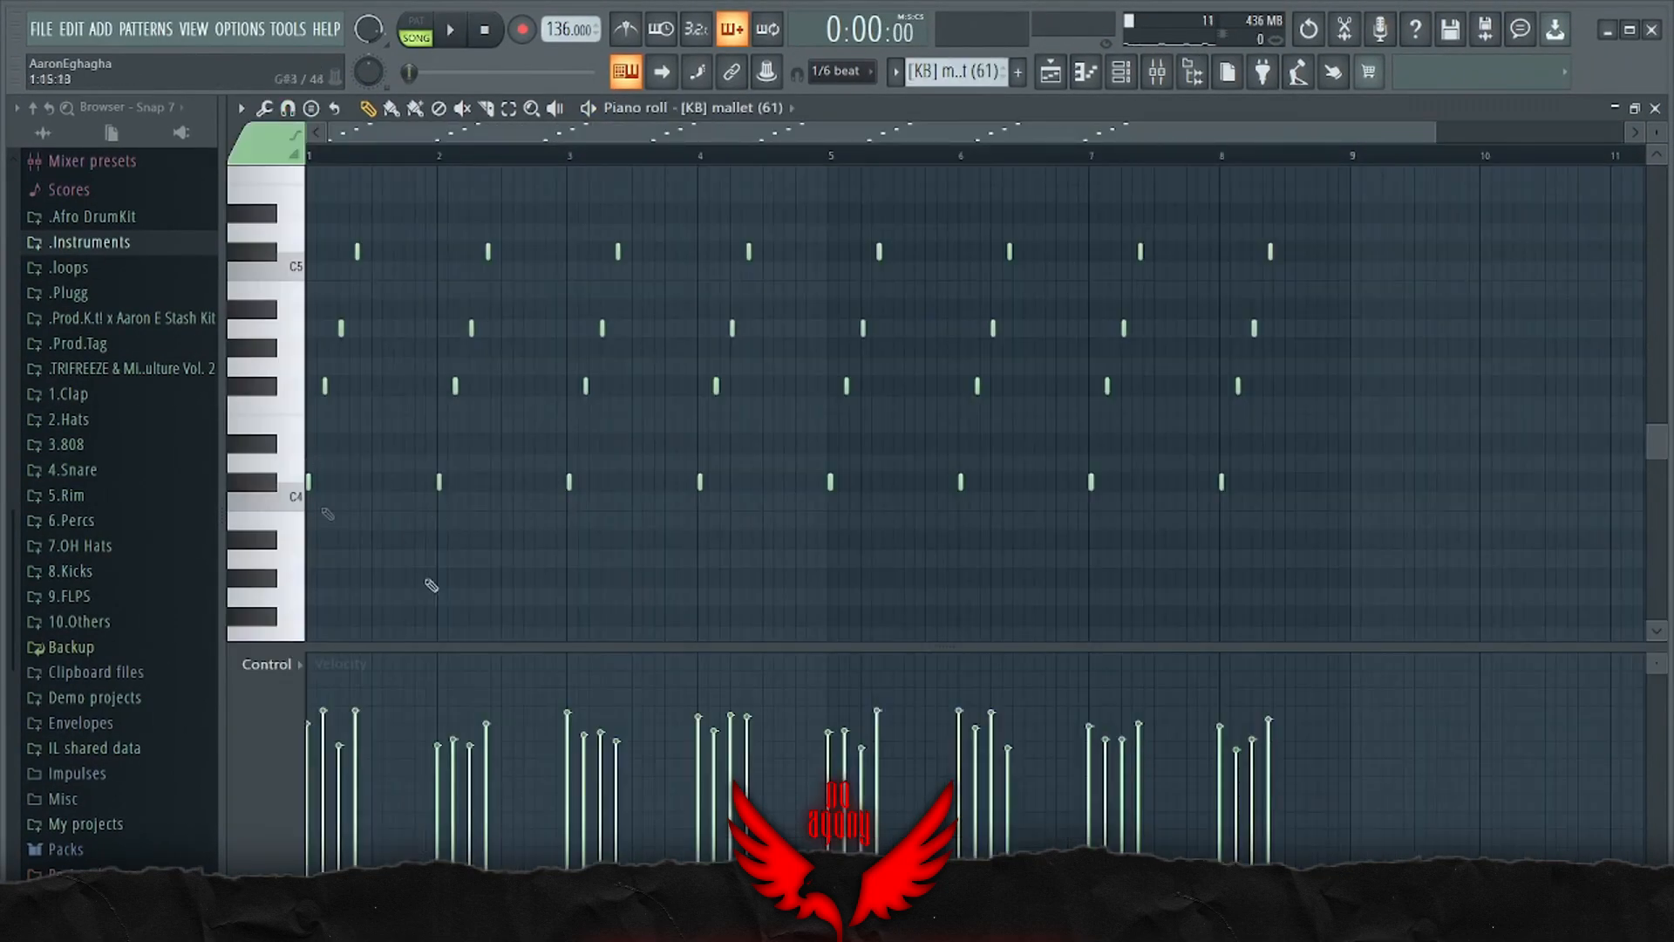
{"action": "scroll", "coordinate": [391, 574], "scroll_direction": "up", "scroll_amount": 1}
{"action": "key", "text": "space"}
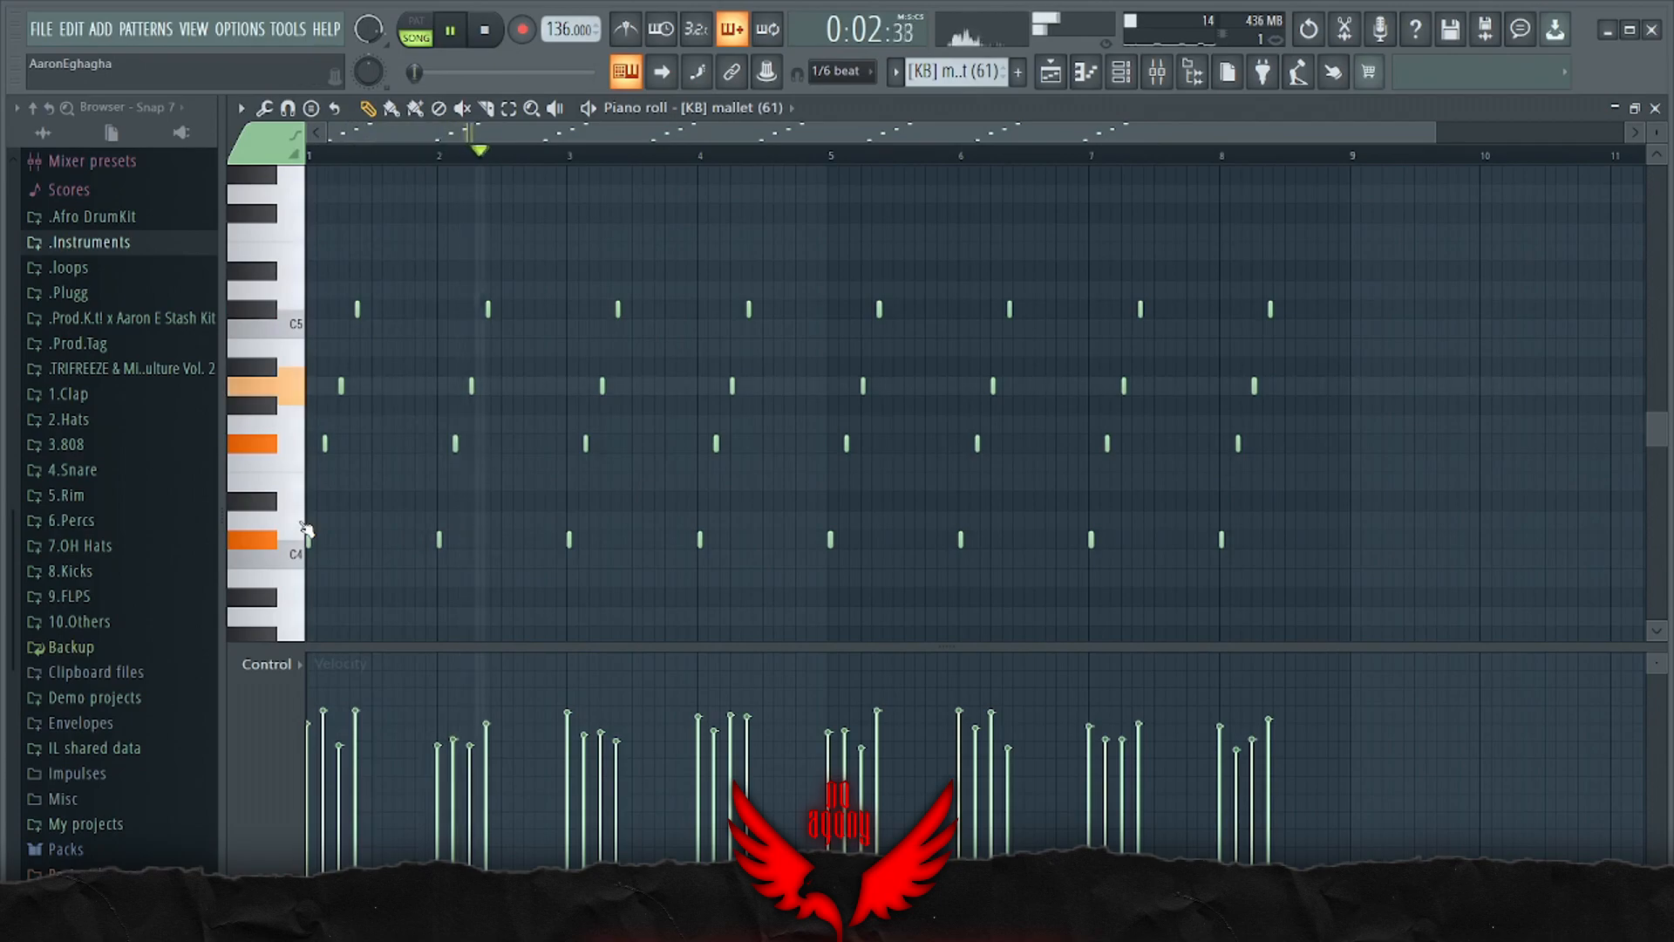
{"action": "key", "text": "space"}
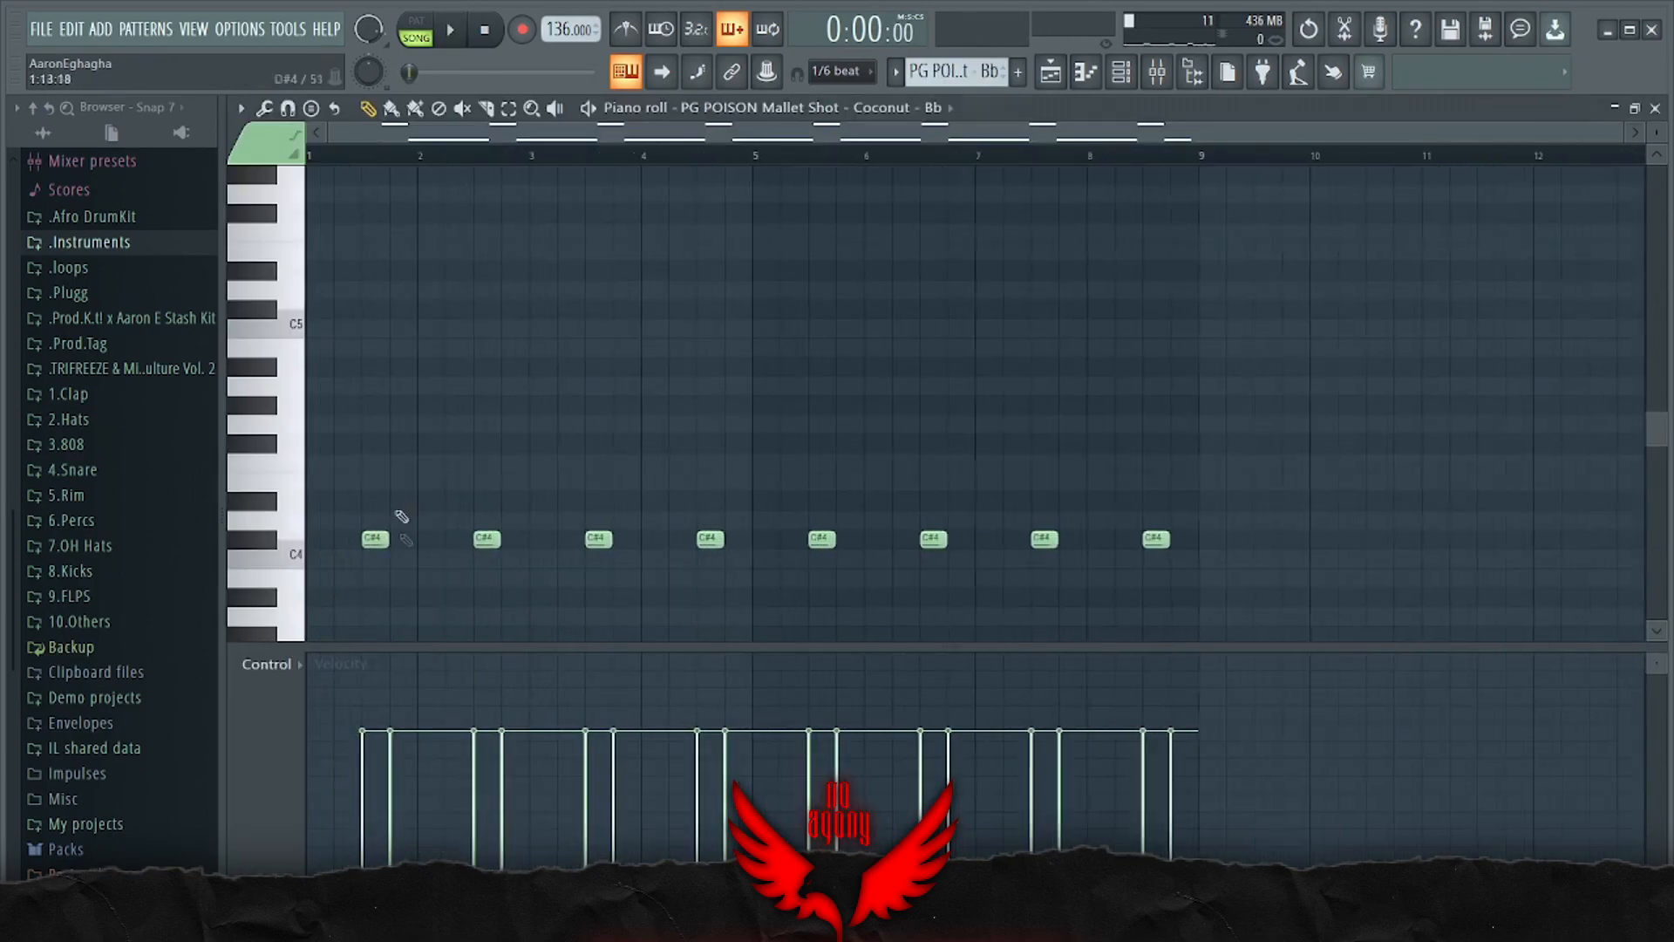
Play the PG POISON Mallet Shot - Coconut pattern and examine its C#4 and F#3 notes
{"action": "scroll", "coordinate": [452, 475], "scroll_direction": "down", "scroll_amount": 5}
{"action": "scroll", "coordinate": [453, 478], "scroll_direction": "up", "scroll_amount": 2}
{"action": "scroll", "coordinate": [456, 474], "scroll_direction": "down", "scroll_amount": 1}
{"action": "key", "text": "space"}
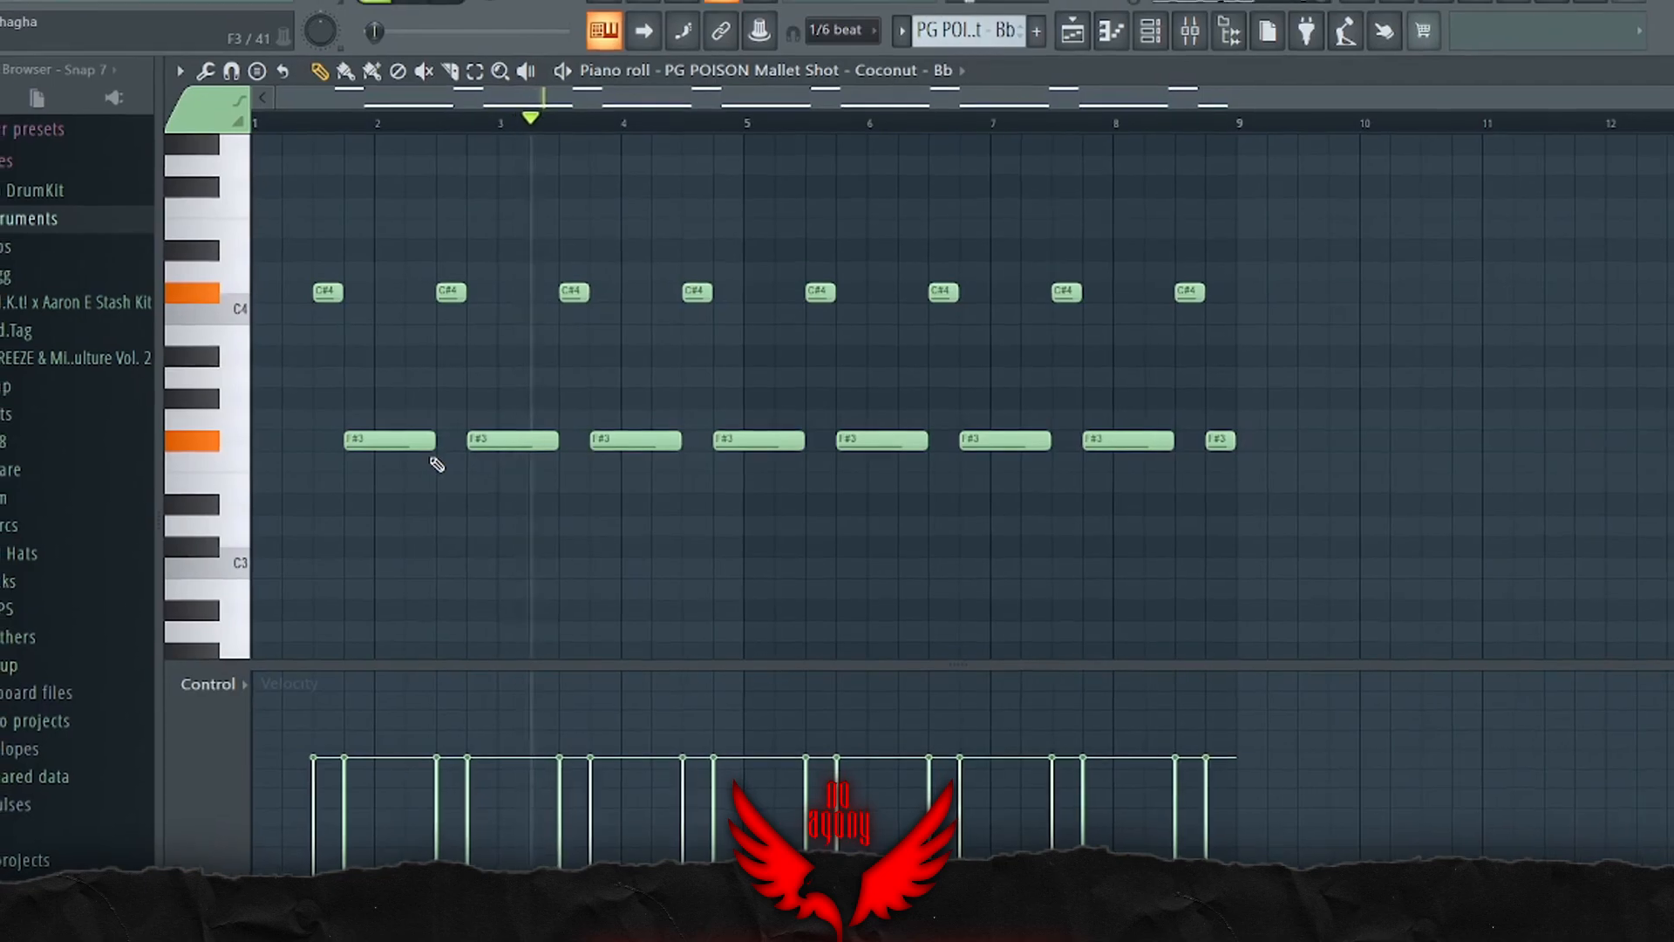
{"action": "key", "text": "space"}
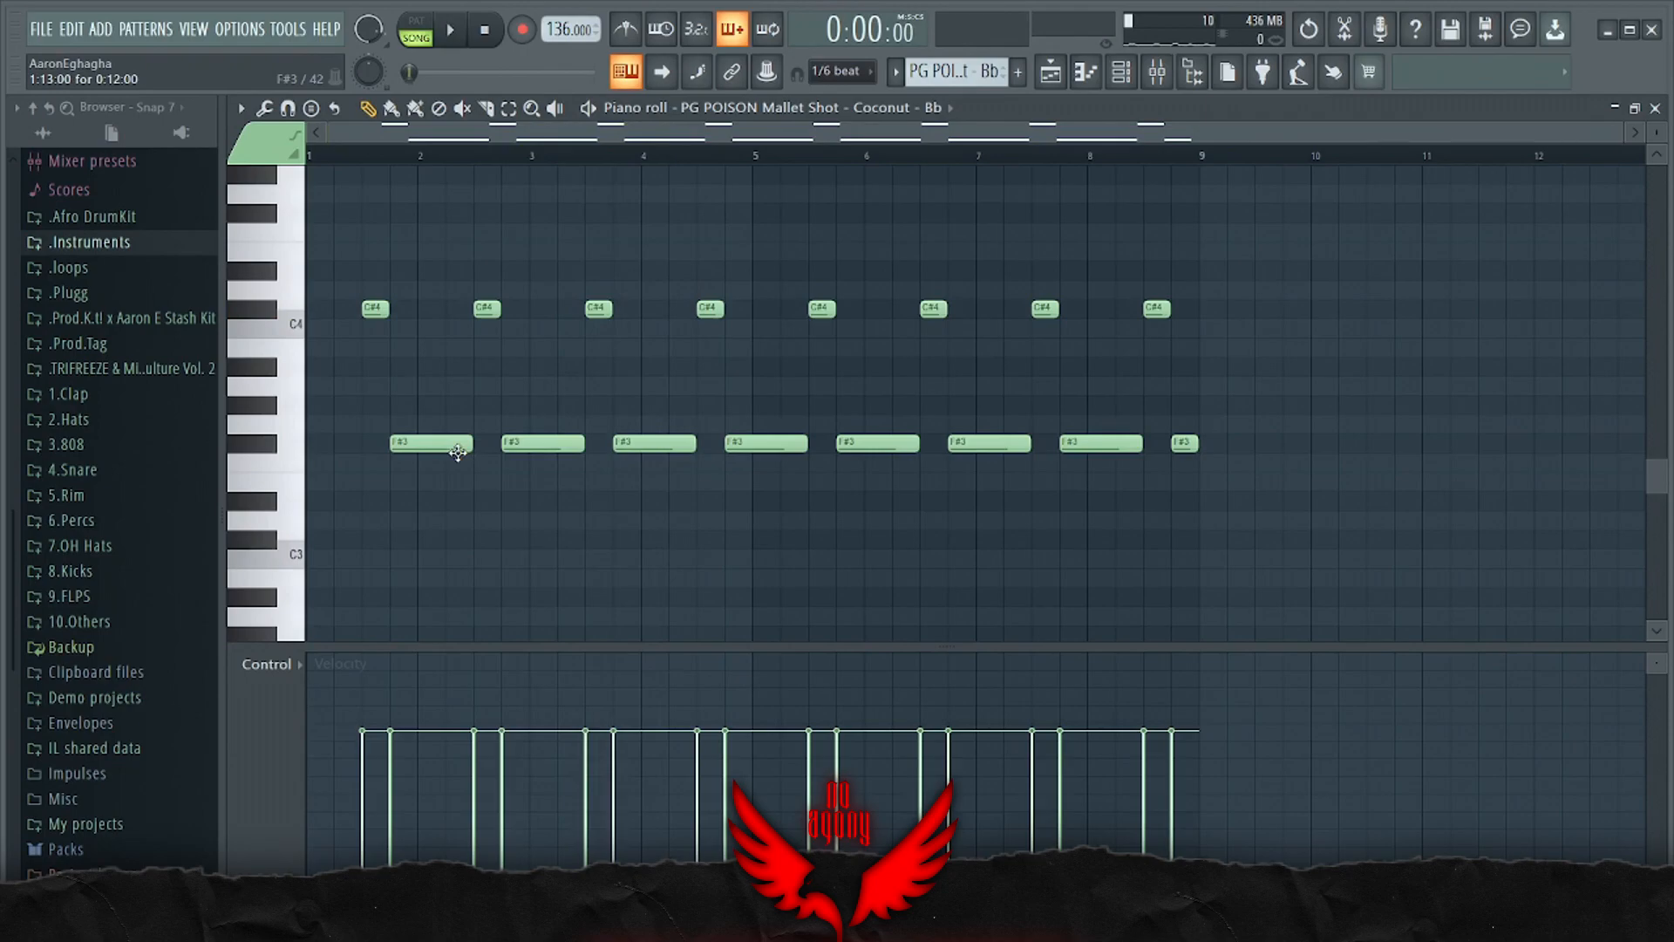
Close the Coconut mallet notes and examine the long C#4 notes of the Txtr Nightmare pattern
{"action": "left_click", "coordinate": [1656, 108]}
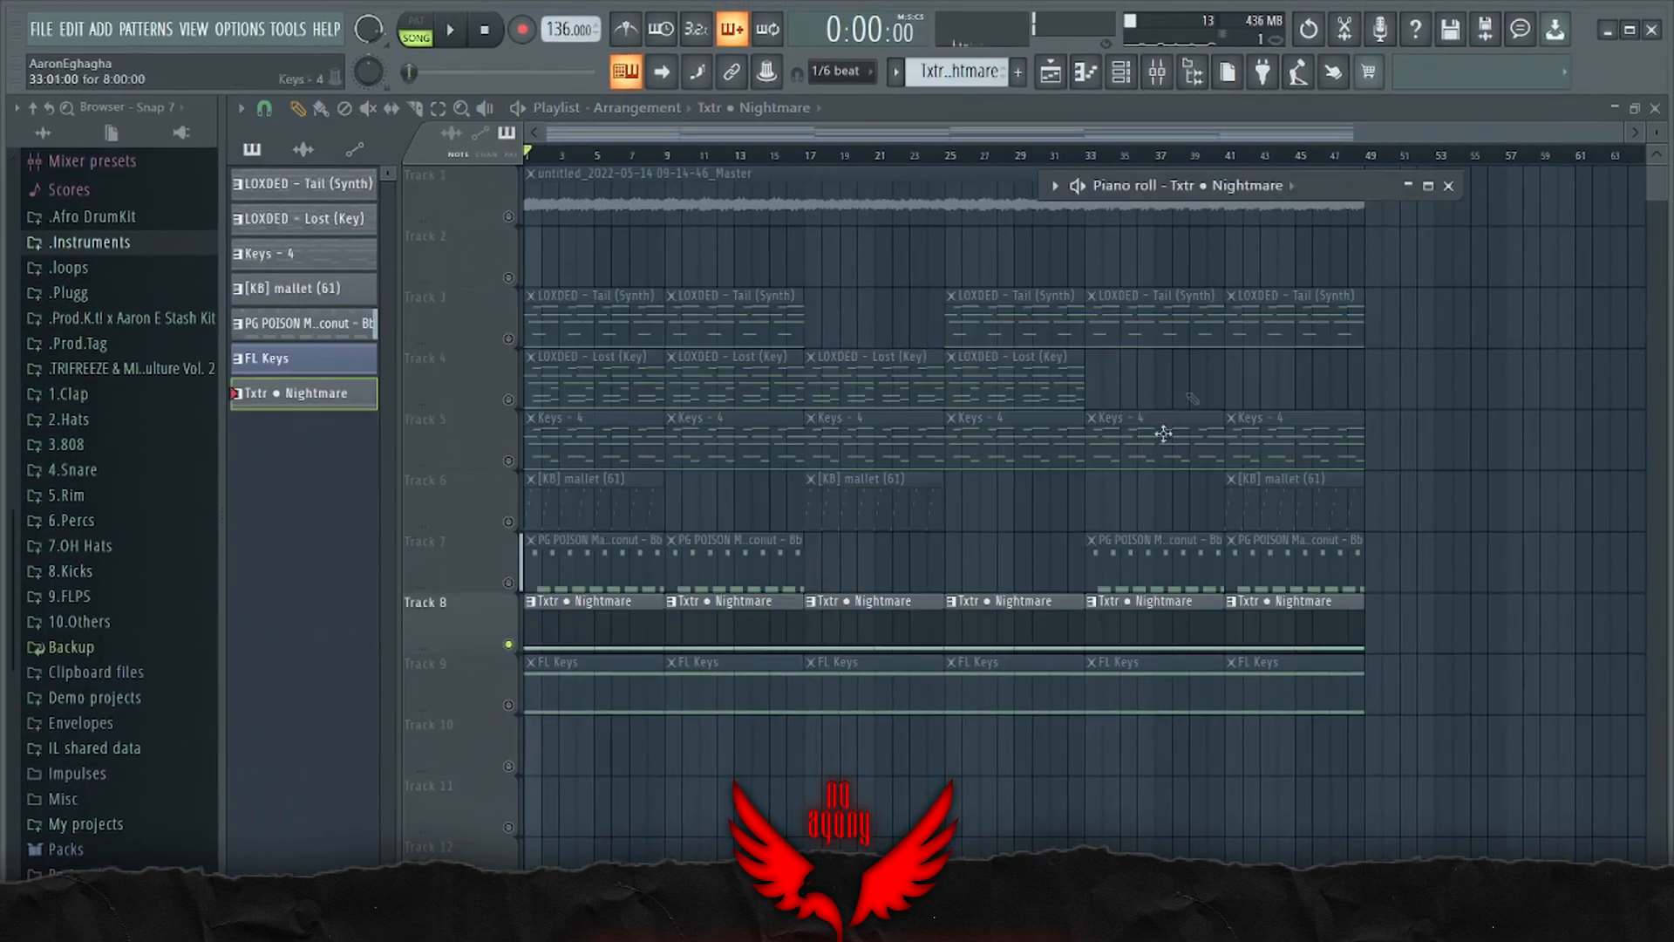
{"action": "left_click", "coordinate": [1409, 187]}
{"action": "scroll", "coordinate": [406, 489], "scroll_direction": "up", "scroll_amount": 3}
{"action": "scroll", "coordinate": [435, 488], "scroll_direction": "down", "scroll_amount": 2}
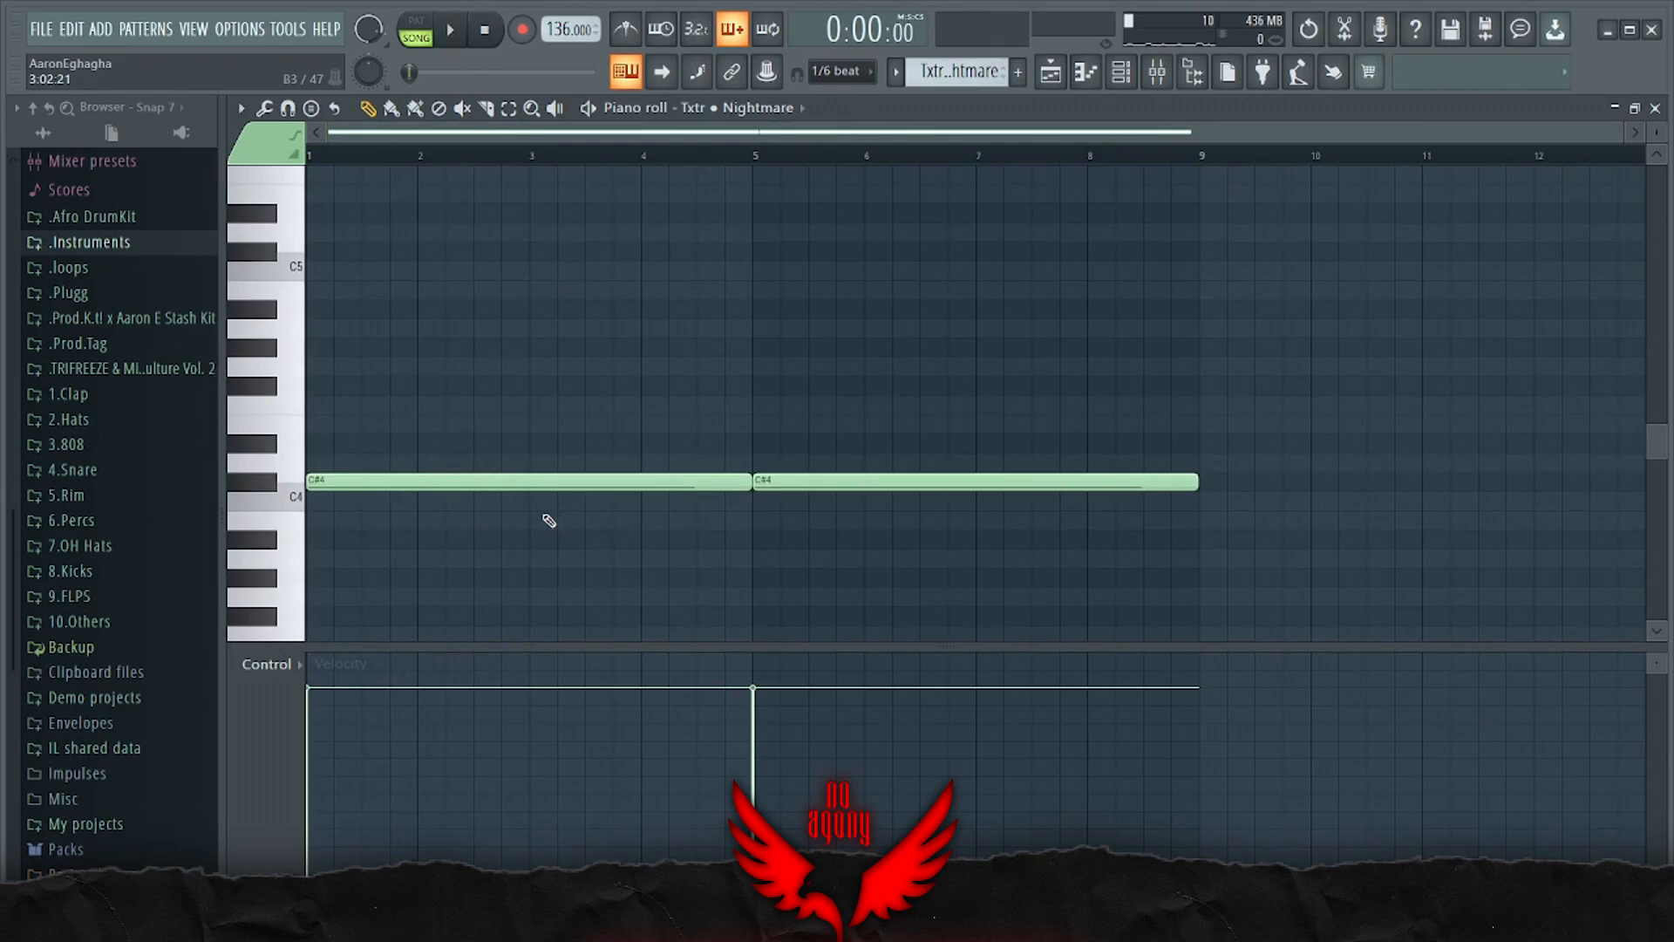
Show the channel rack and audition the Txtr Nightmare texture
{"action": "key", "text": "F6"}
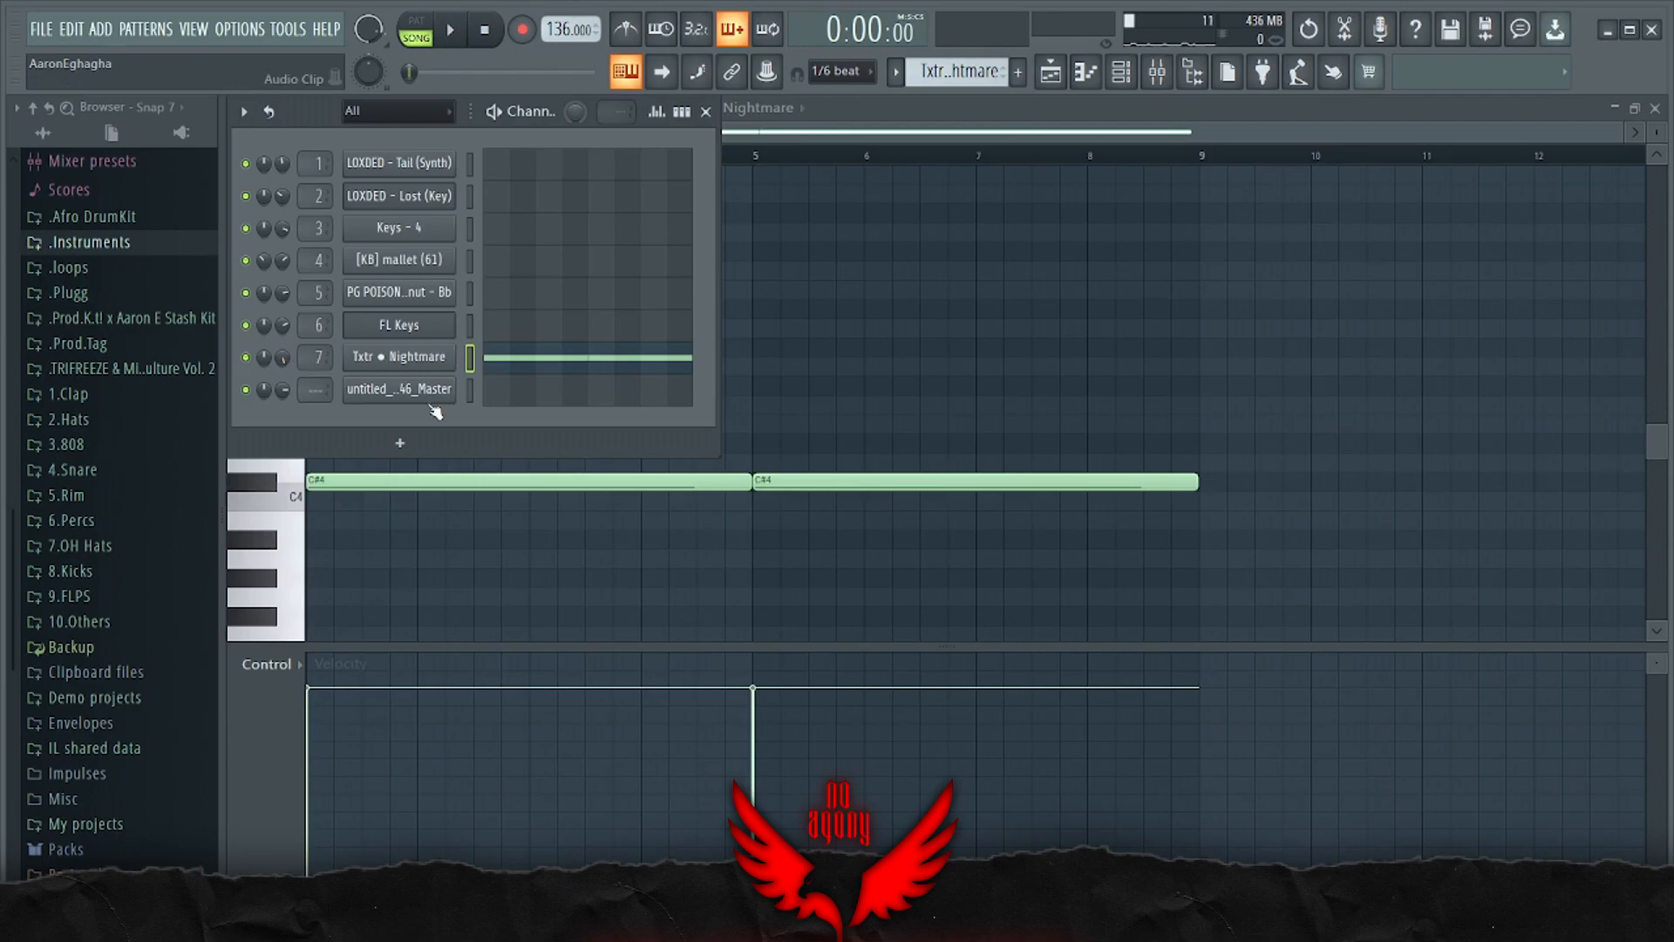
{"action": "key", "text": "space"}
{"action": "key", "text": "space"}
{"action": "right_click", "coordinate": [286, 359]}
{"action": "left_click", "coordinate": [310, 372]}
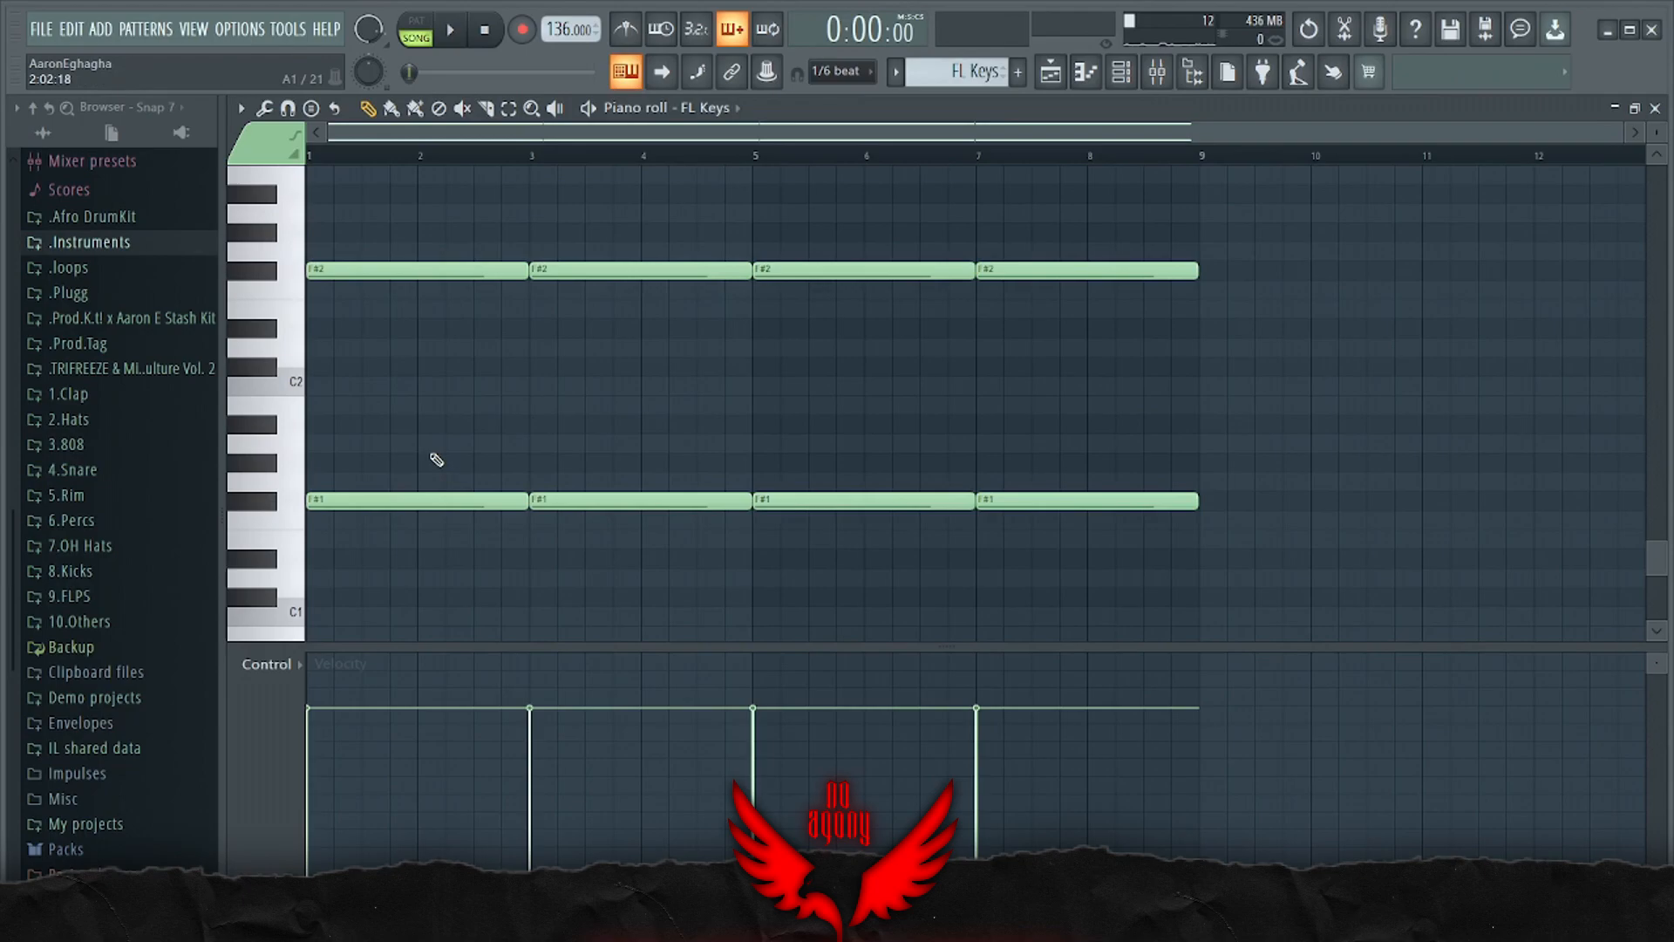
Examine the sustained F#1 and F#2 bass notes of the FL Keys pattern and play them
{"action": "scroll", "coordinate": [436, 459], "scroll_direction": "up", "scroll_amount": 2}
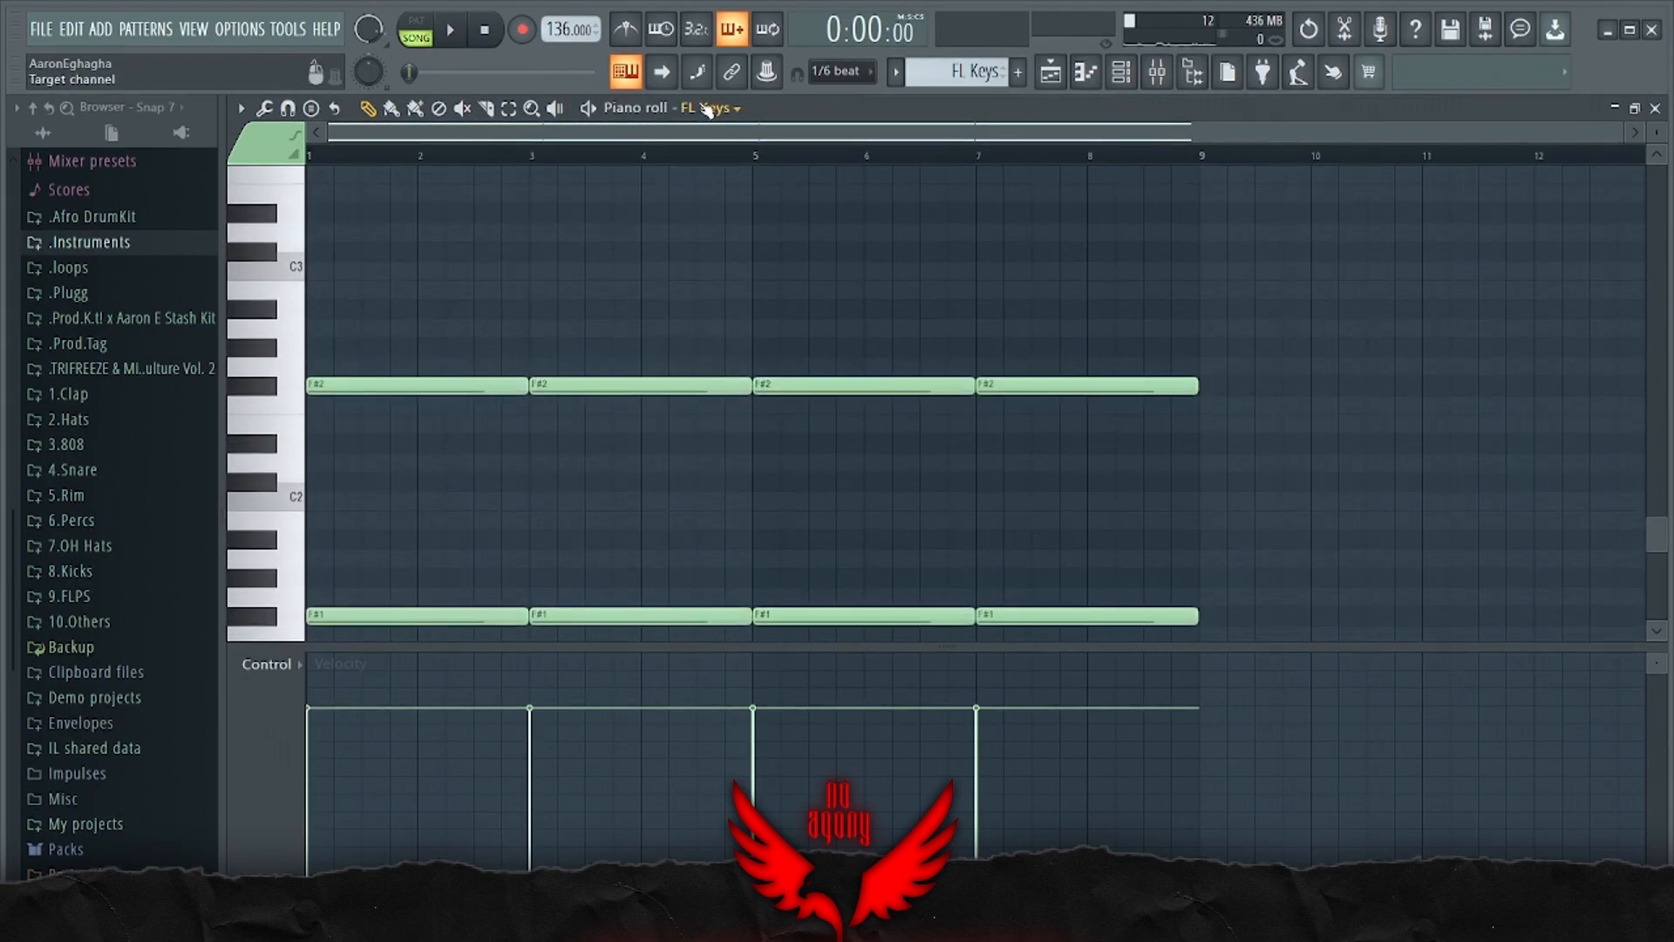
{"action": "scroll", "coordinate": [492, 497], "scroll_direction": "down", "scroll_amount": 3}
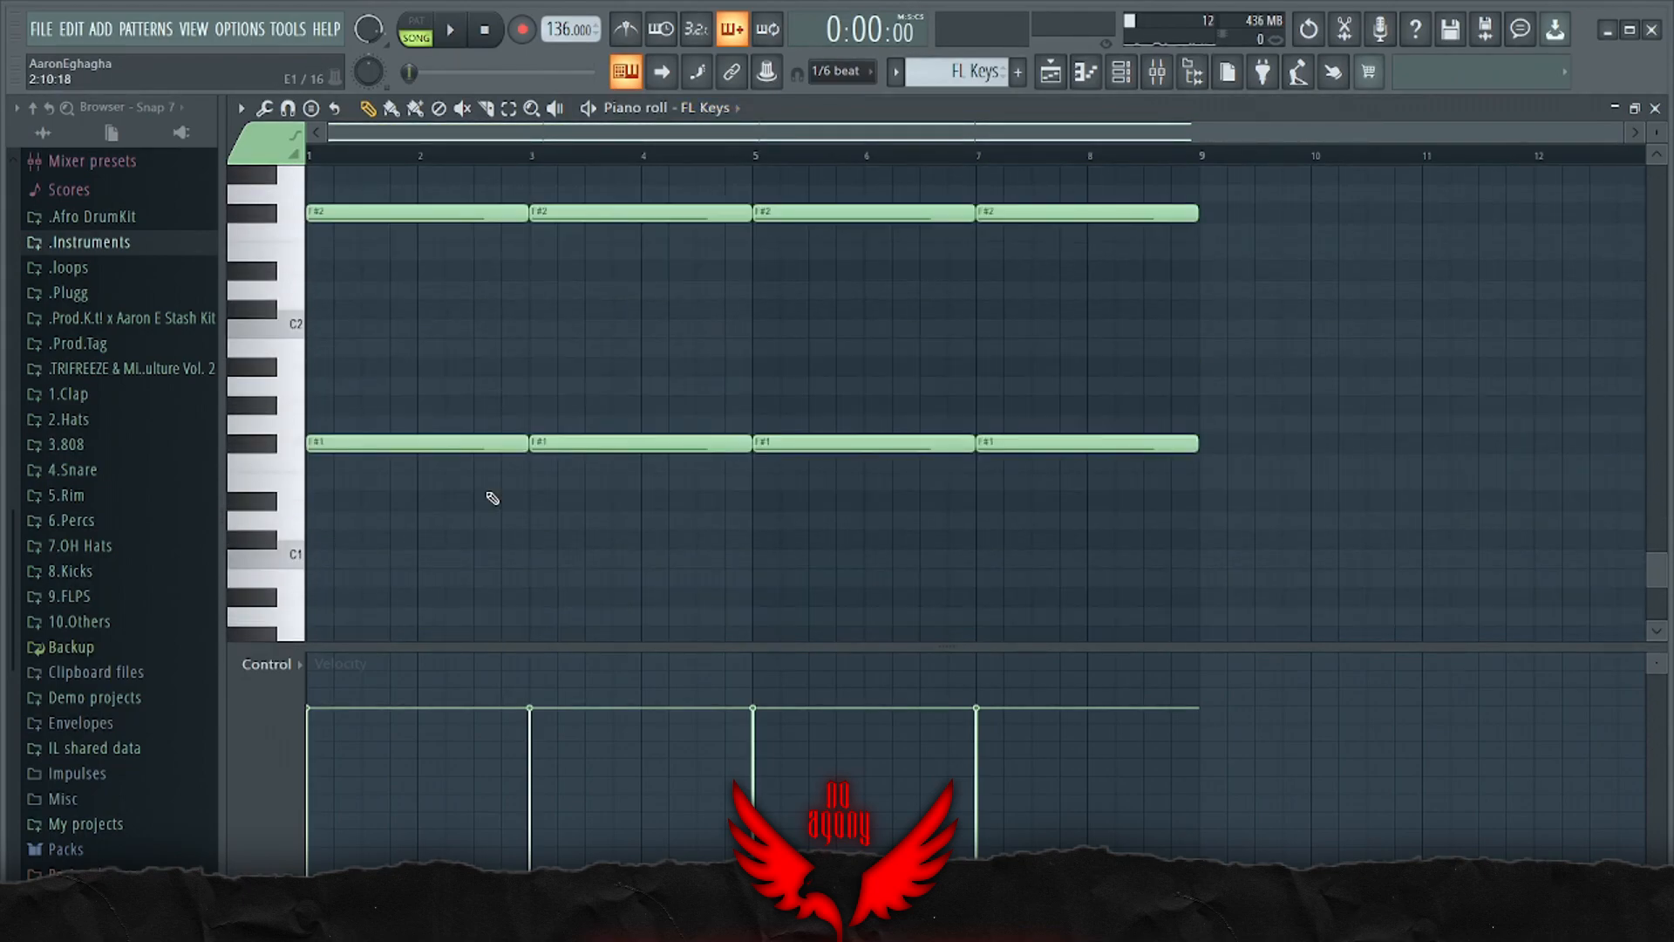
{"action": "scroll", "coordinate": [489, 501], "scroll_direction": "up", "scroll_amount": 2}
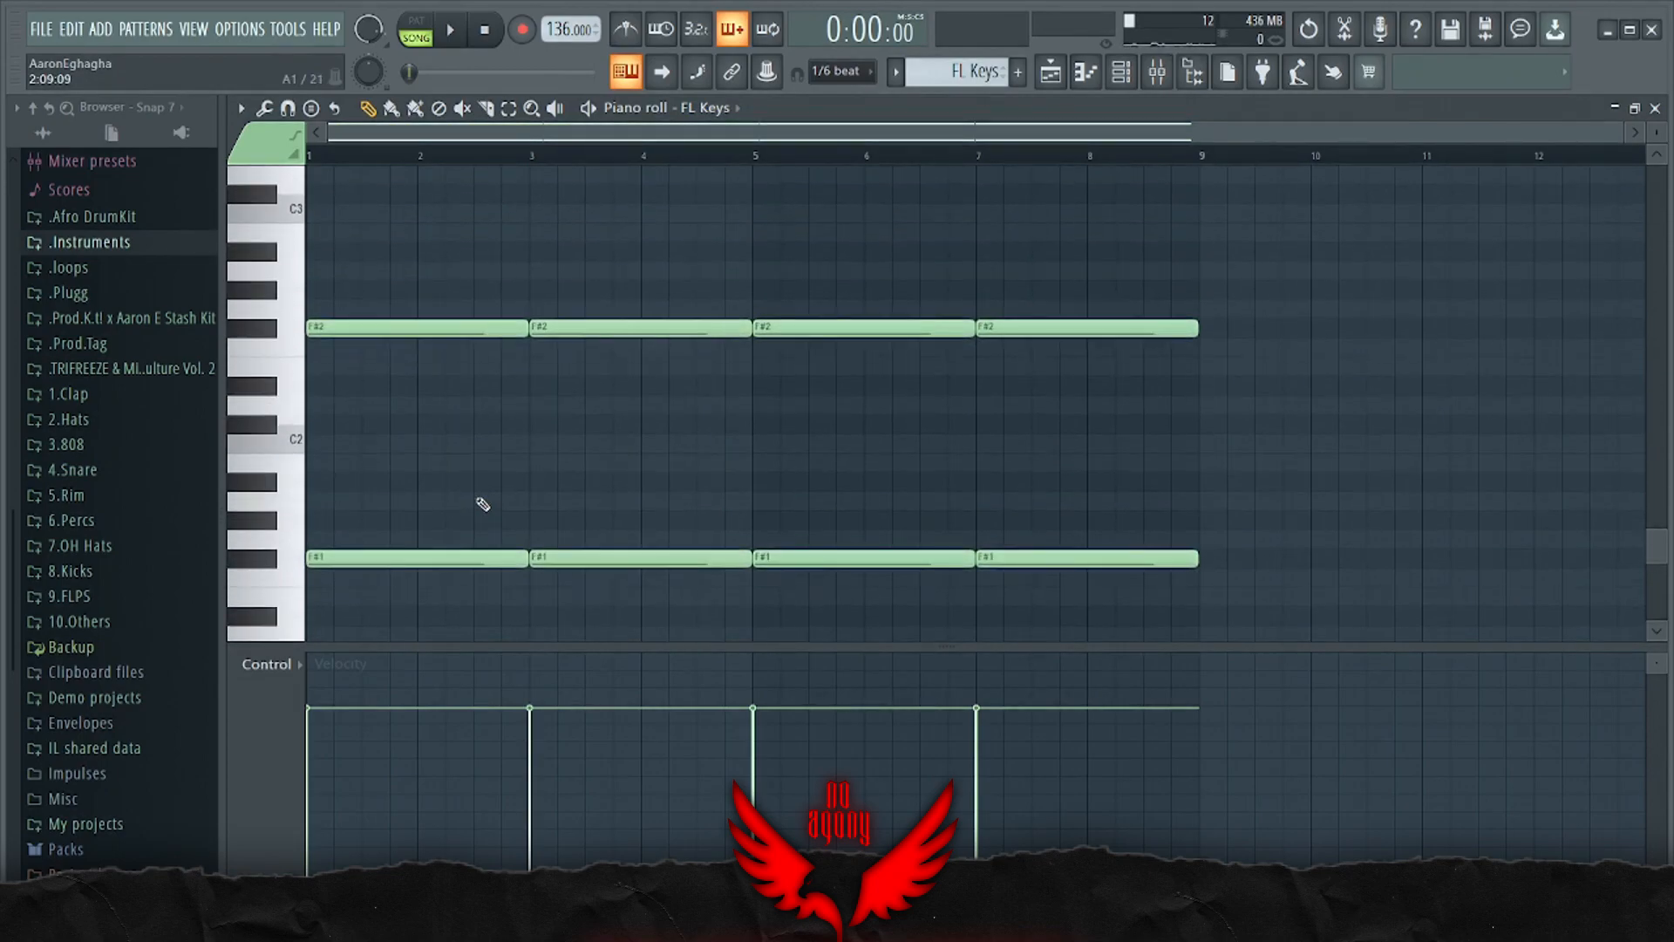
{"action": "key", "text": "space"}
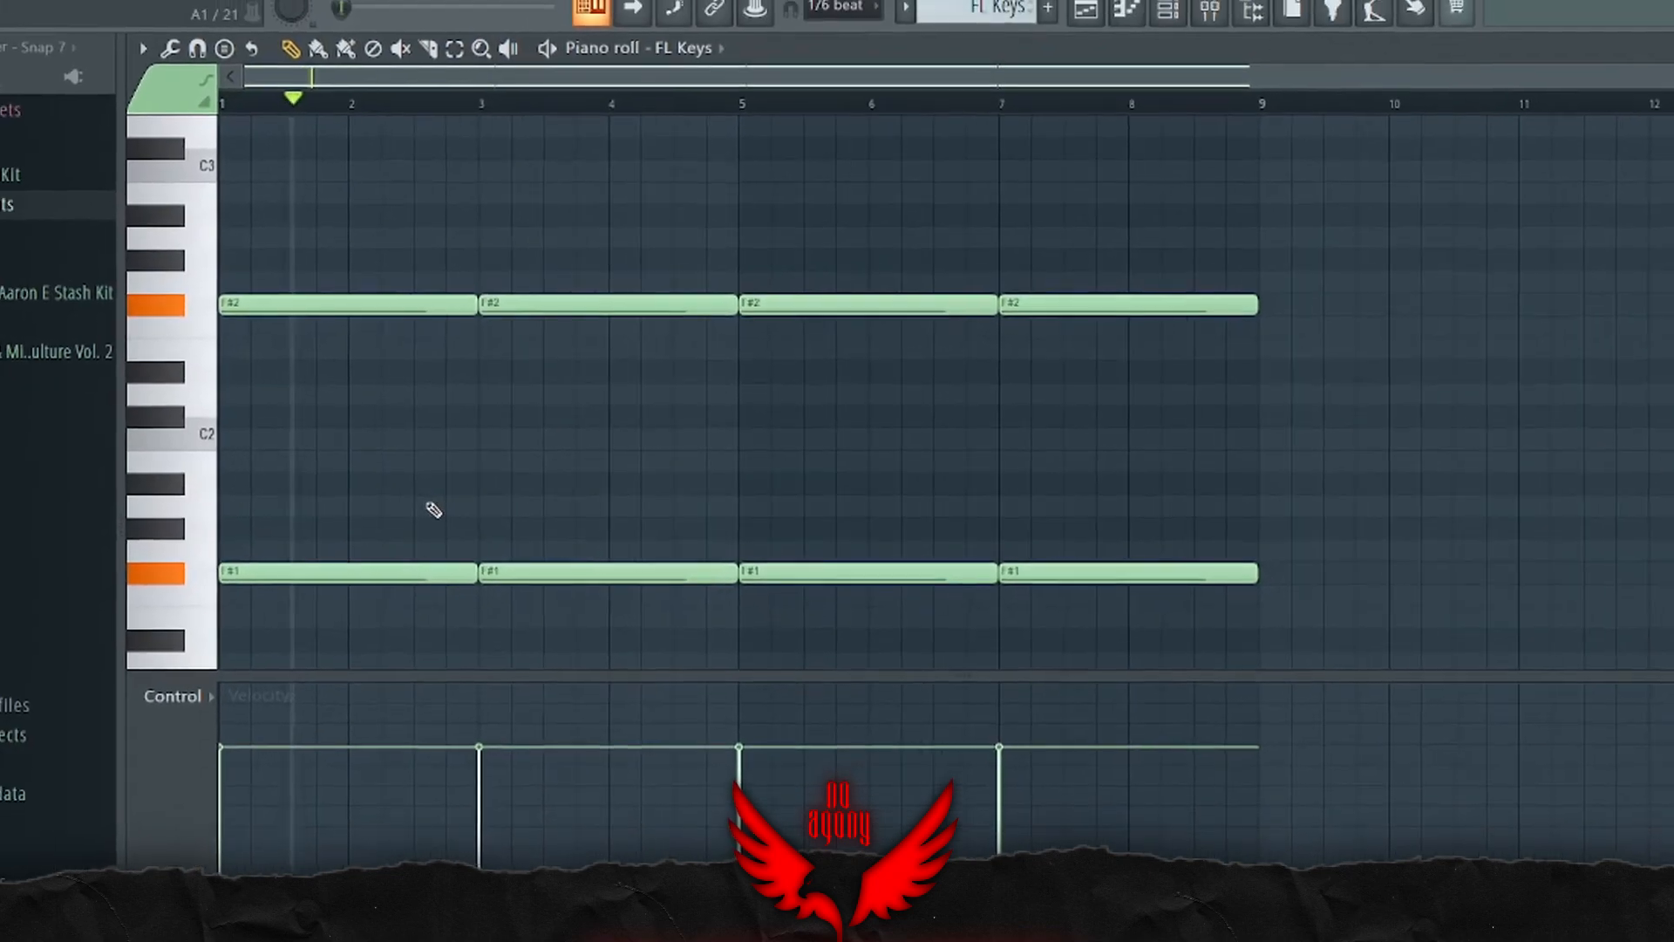
{"action": "key", "text": "space"}
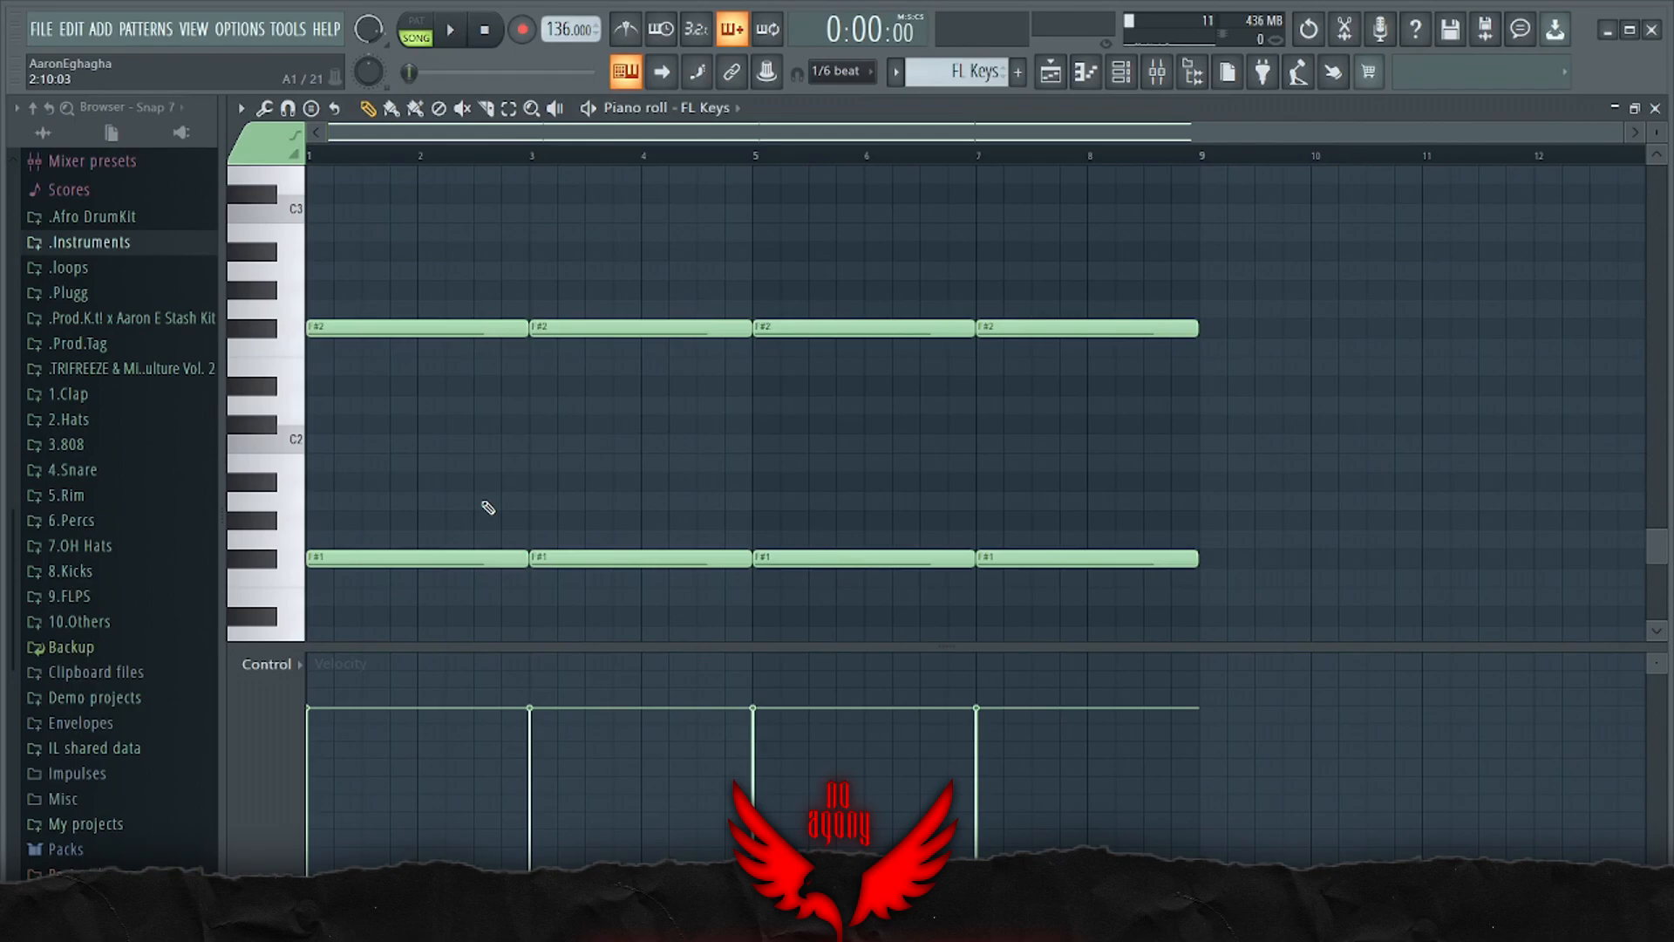
Return to the playlist and unmute tracks 7, 6 and 5
{"action": "key", "text": "Escape"}
{"action": "left_click", "coordinate": [508, 582]}
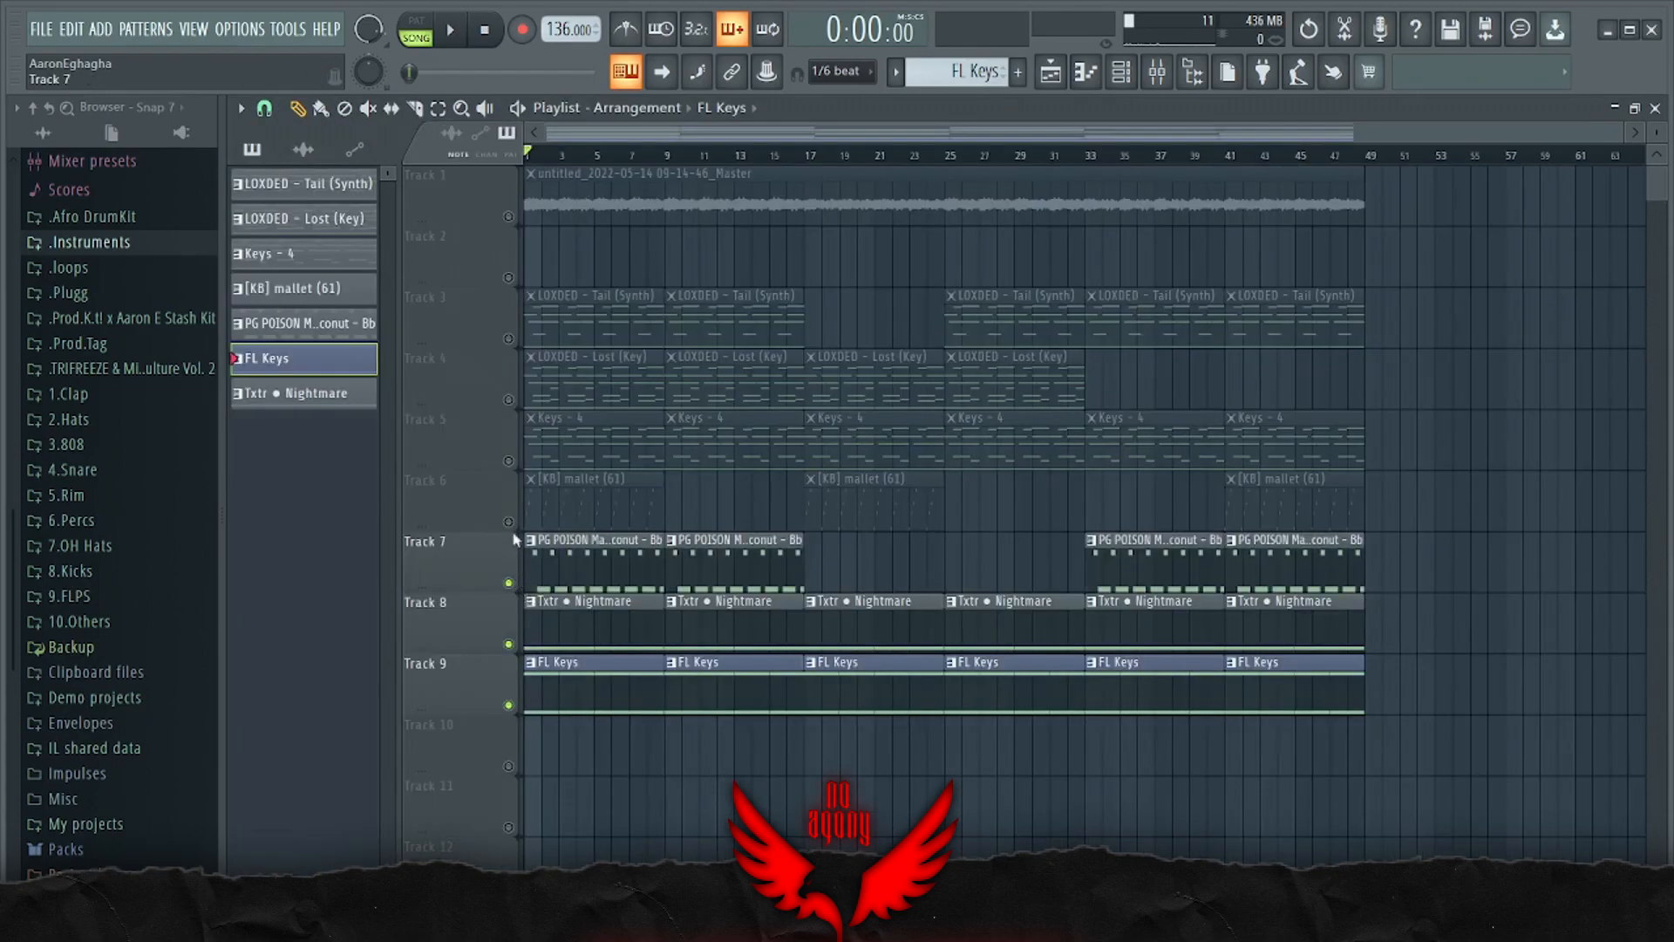
{"action": "left_click", "coordinate": [509, 521]}
{"action": "left_click", "coordinate": [509, 460]}
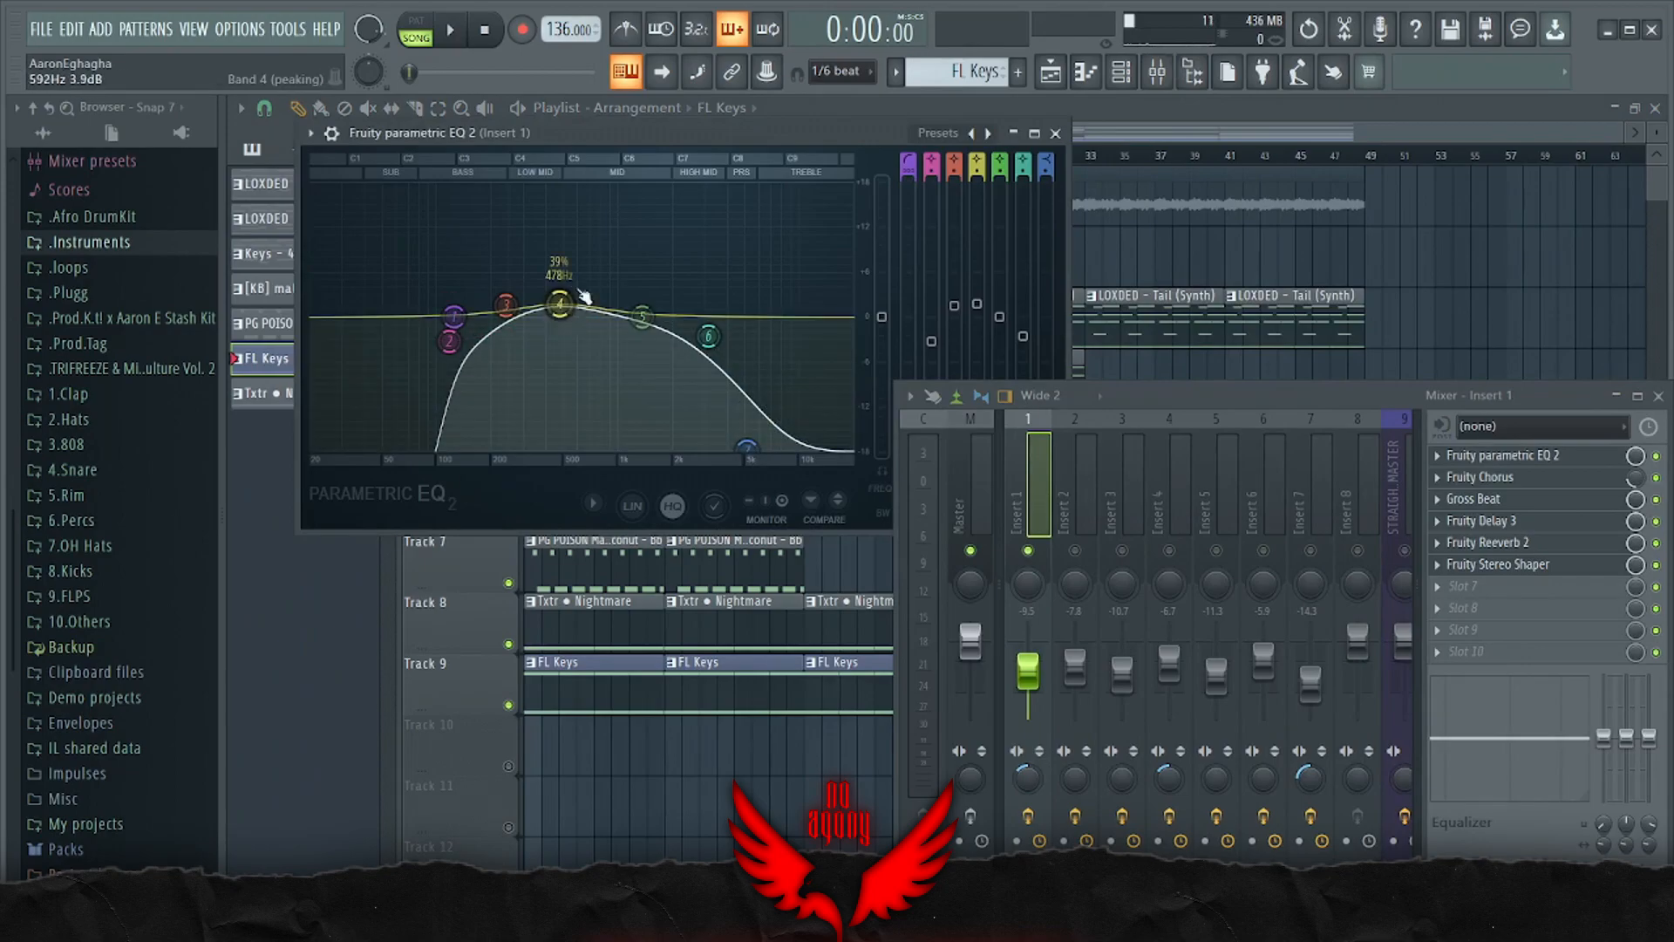
Review the Fruity Chorus settings and mix level on mixer insert 1, and open its Gross Beat effect
{"action": "left_click", "coordinate": [1480, 477]}
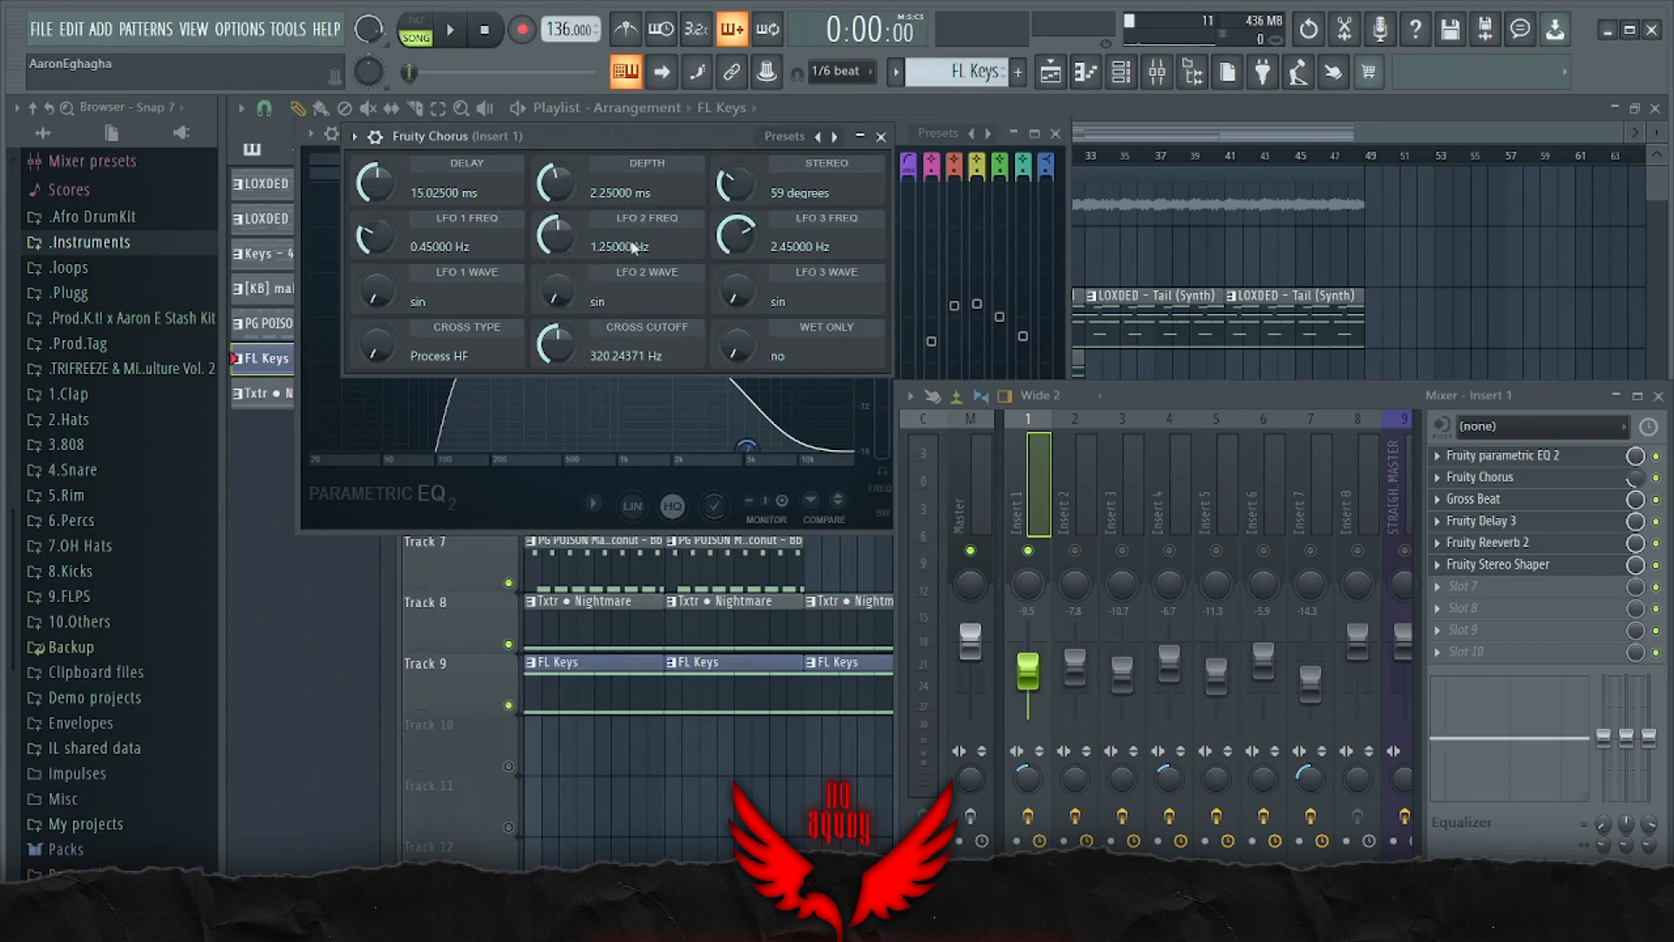
{"action": "left_click", "coordinate": [1637, 478]}
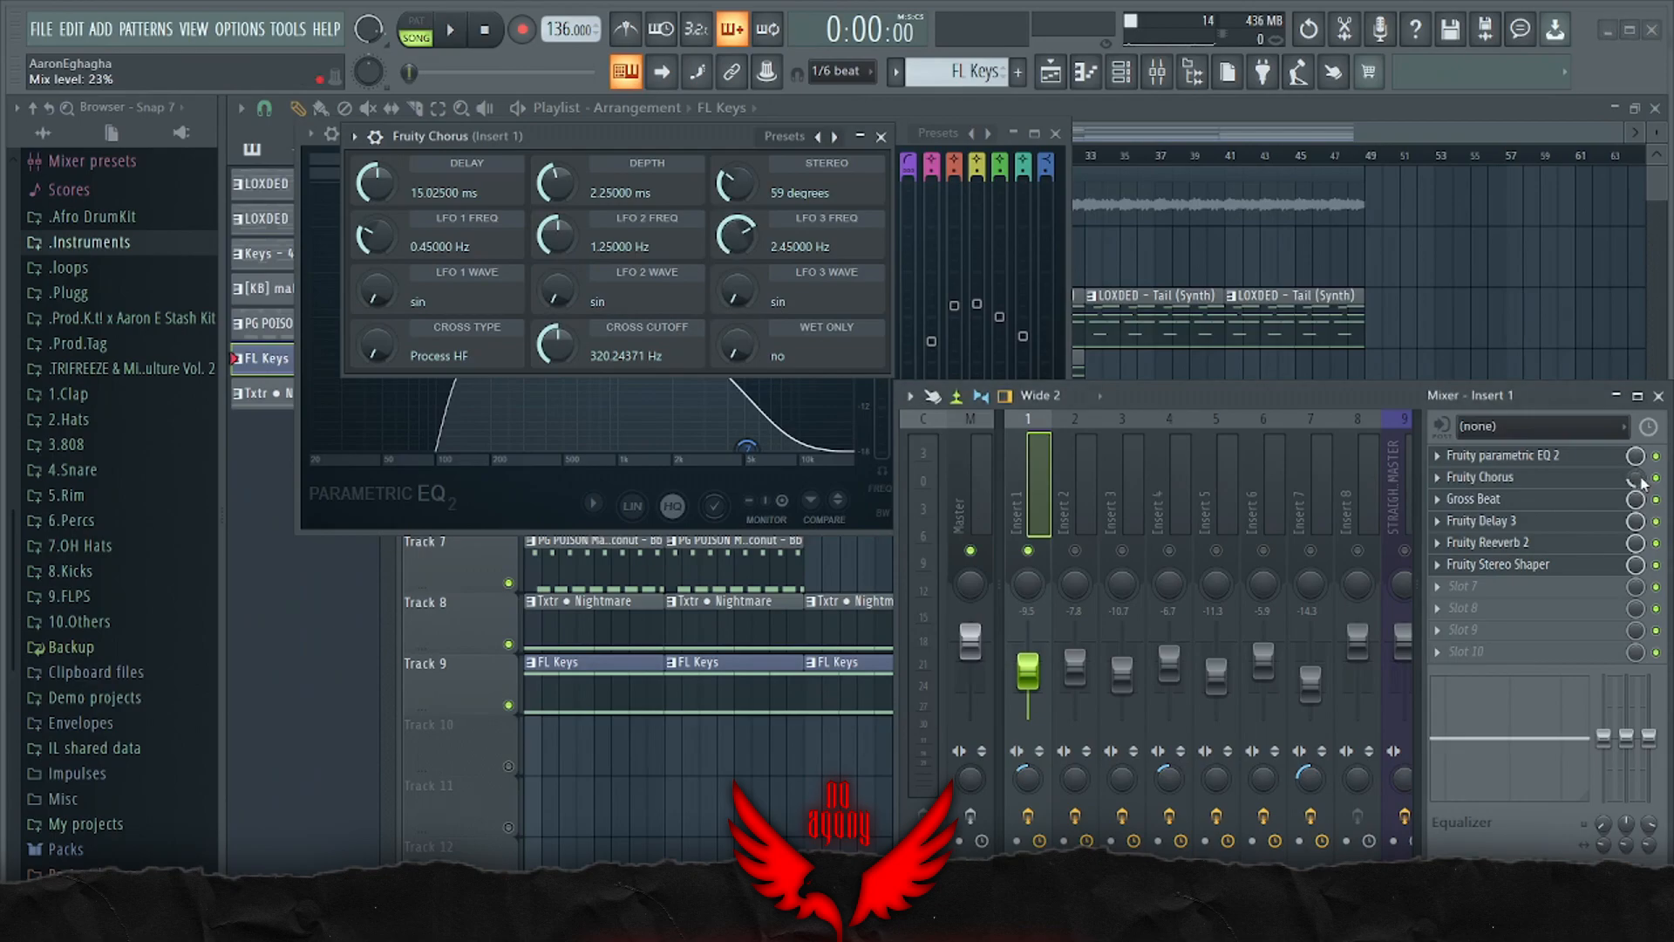
{"action": "left_click", "coordinate": [1483, 498]}
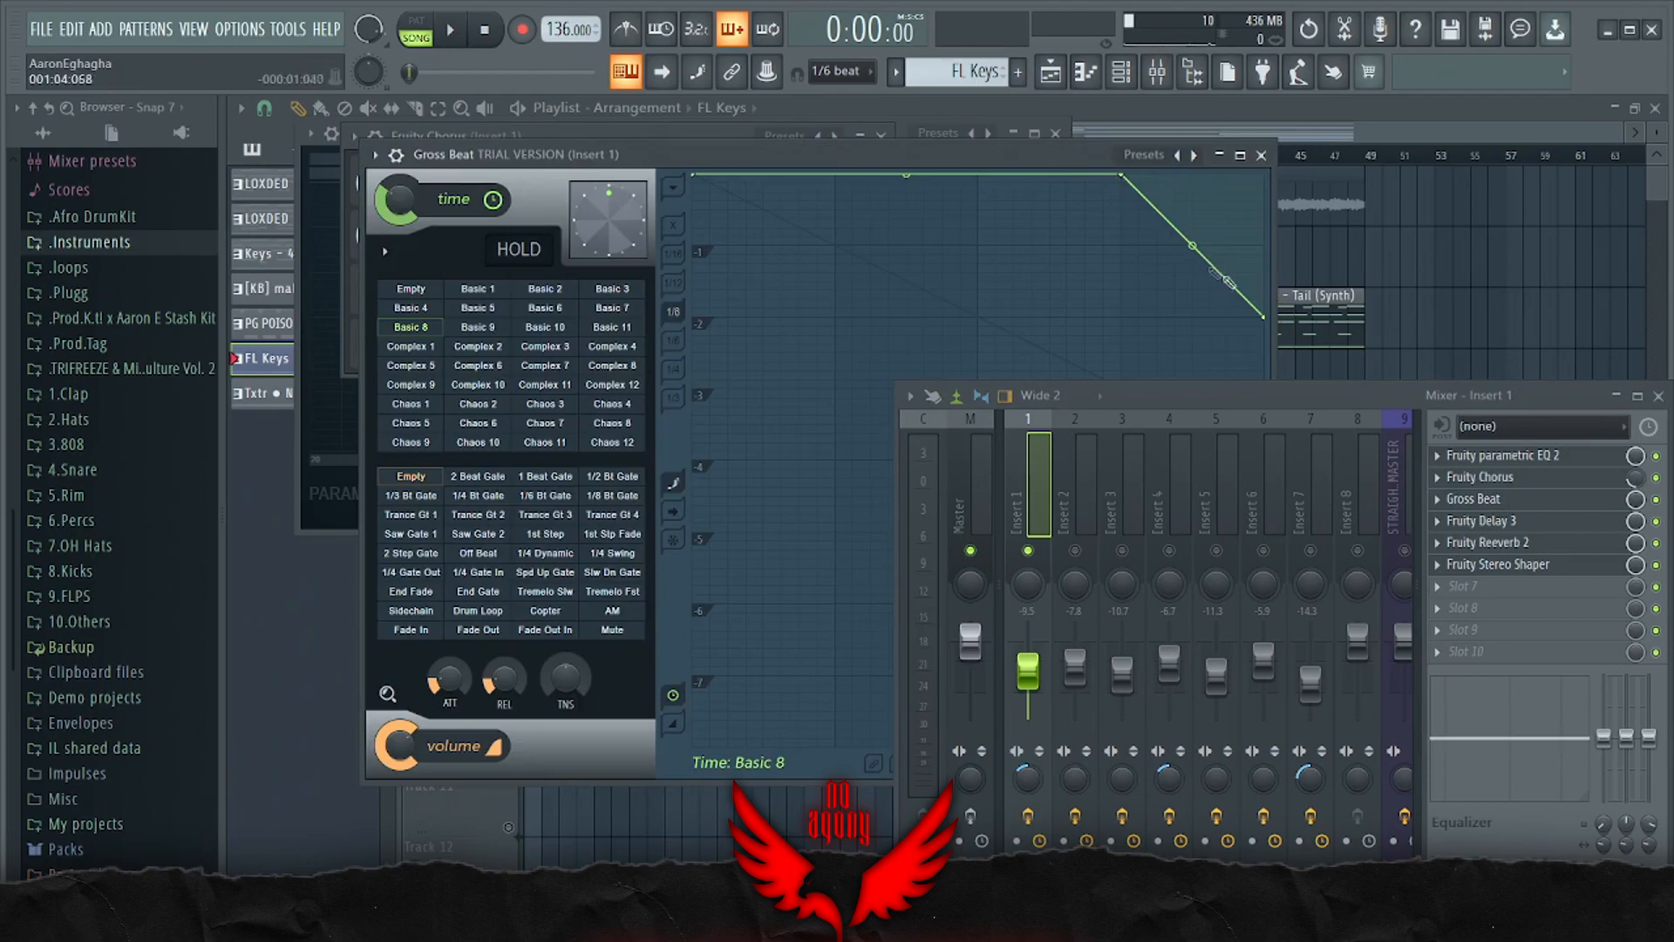
Open Fruity Delay 3 and Fruity Reeverb 2 on mixer insert 1 and set the reverb's wet level to 90%
{"action": "key", "text": "space"}
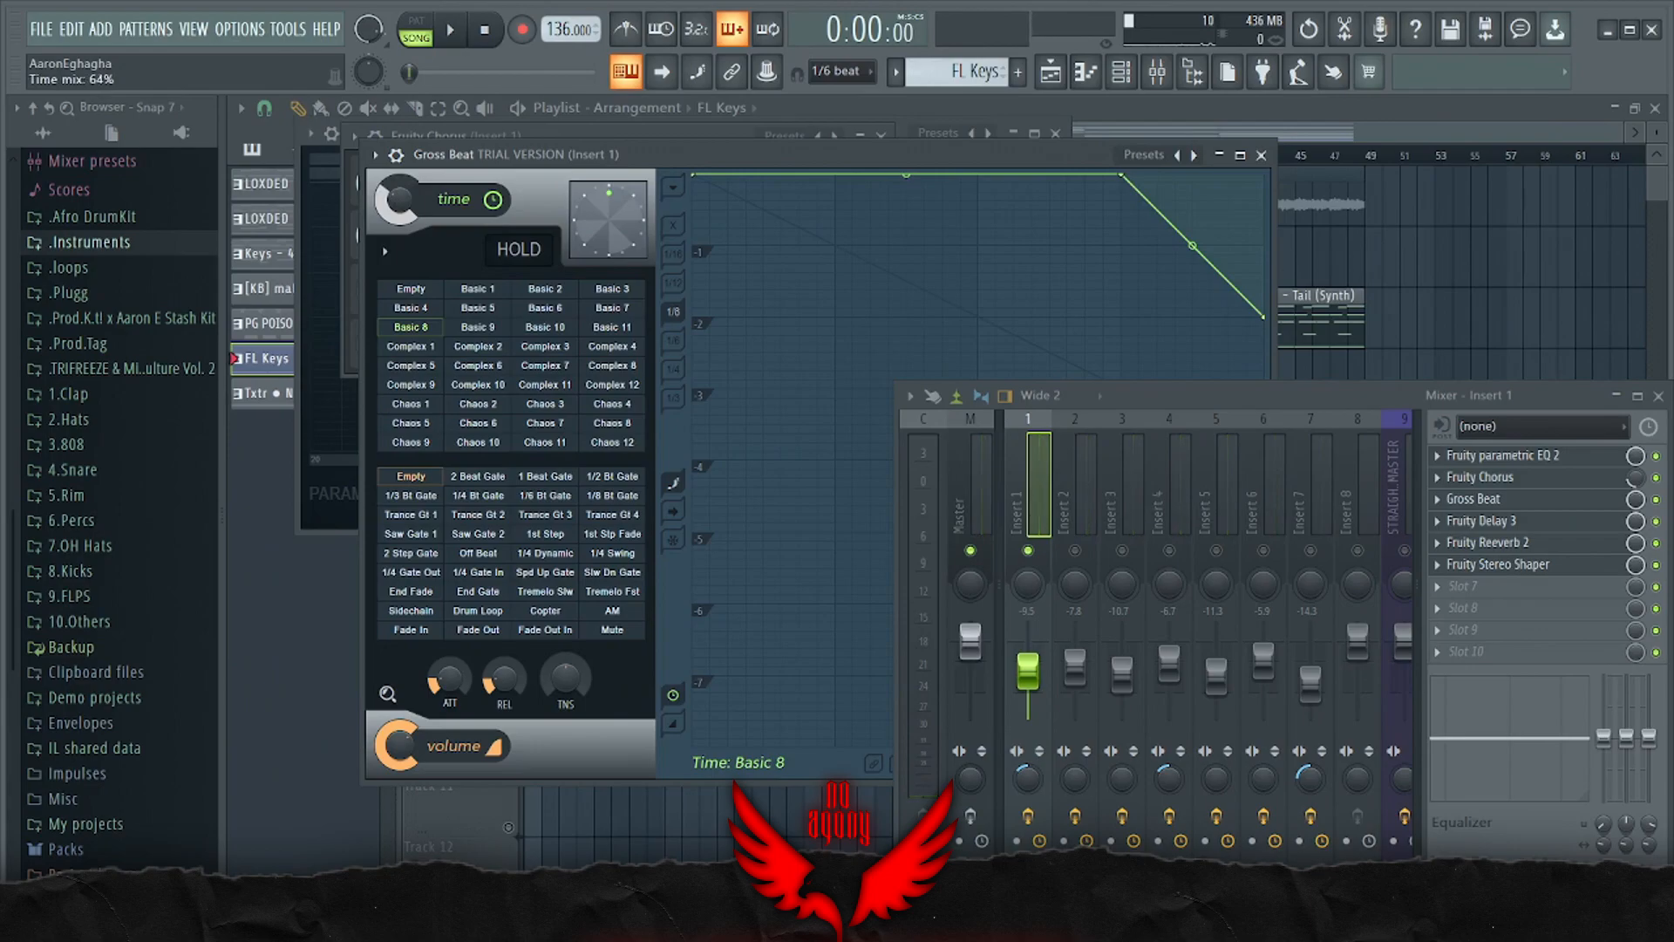
{"action": "left_click", "coordinate": [1482, 520]}
{"action": "left_click", "coordinate": [1487, 542]}
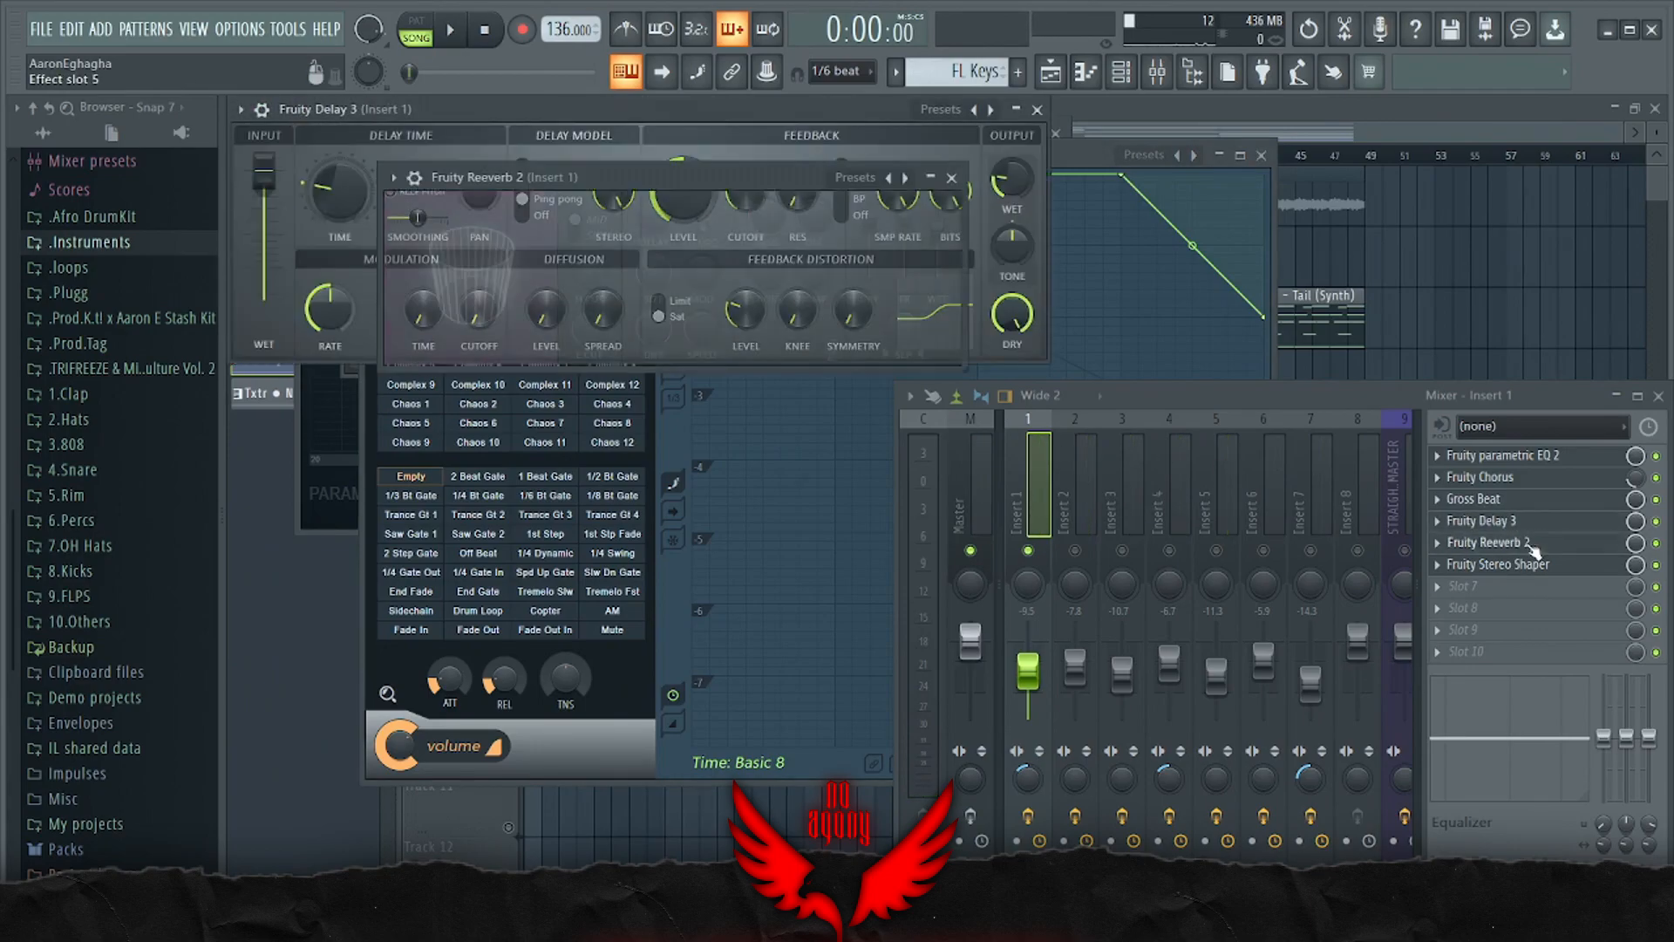
{"action": "left_click", "coordinate": [863, 177]}
{"action": "left_click", "coordinate": [888, 188]}
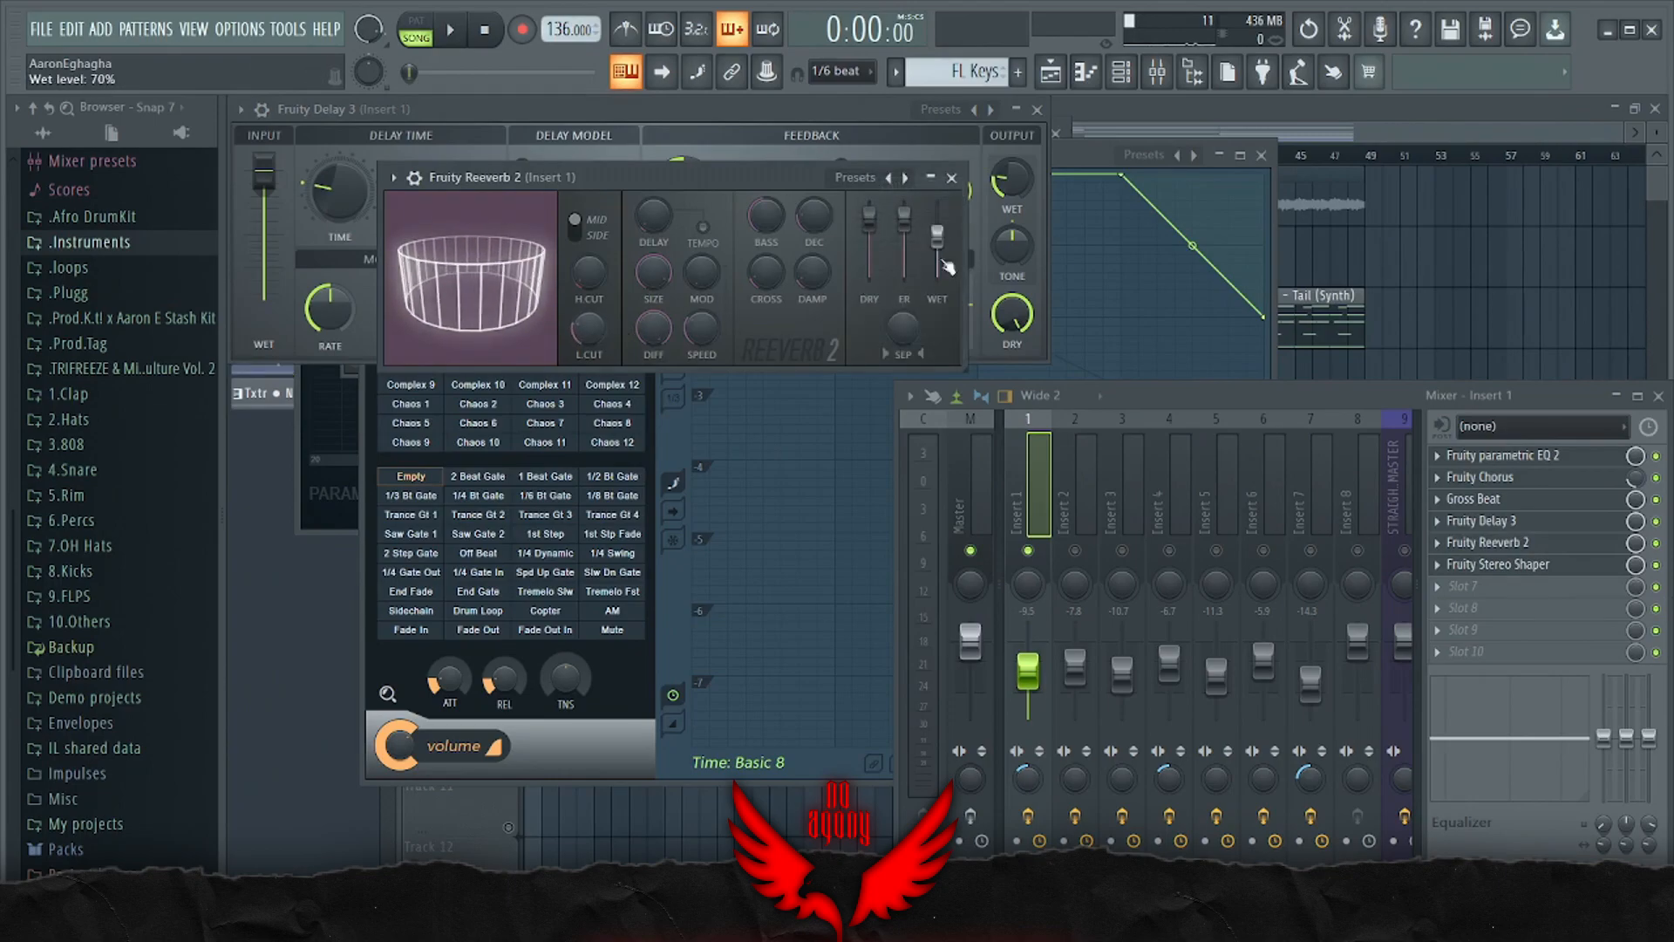
{"action": "left_click_drag", "start_coordinate": [937, 229], "coordinate": [937, 225]}
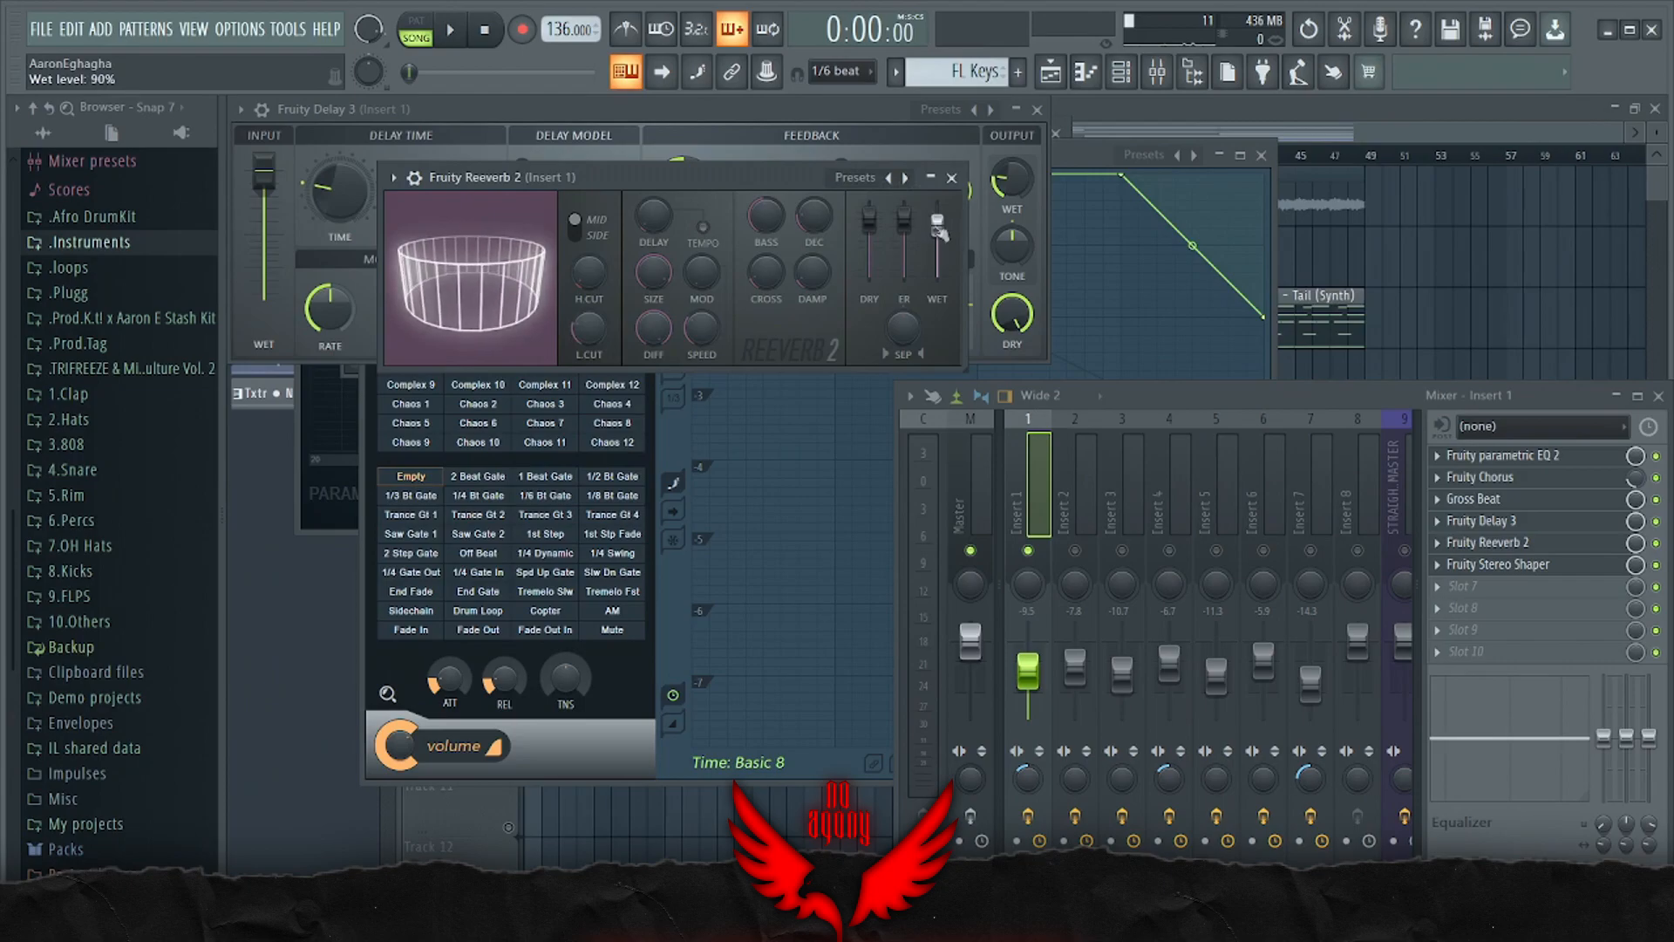
Open Fruity Stereo Shaper on insert 1 and compare playback with the insert's effects disabled and enabled
{"action": "left_click", "coordinate": [1498, 564]}
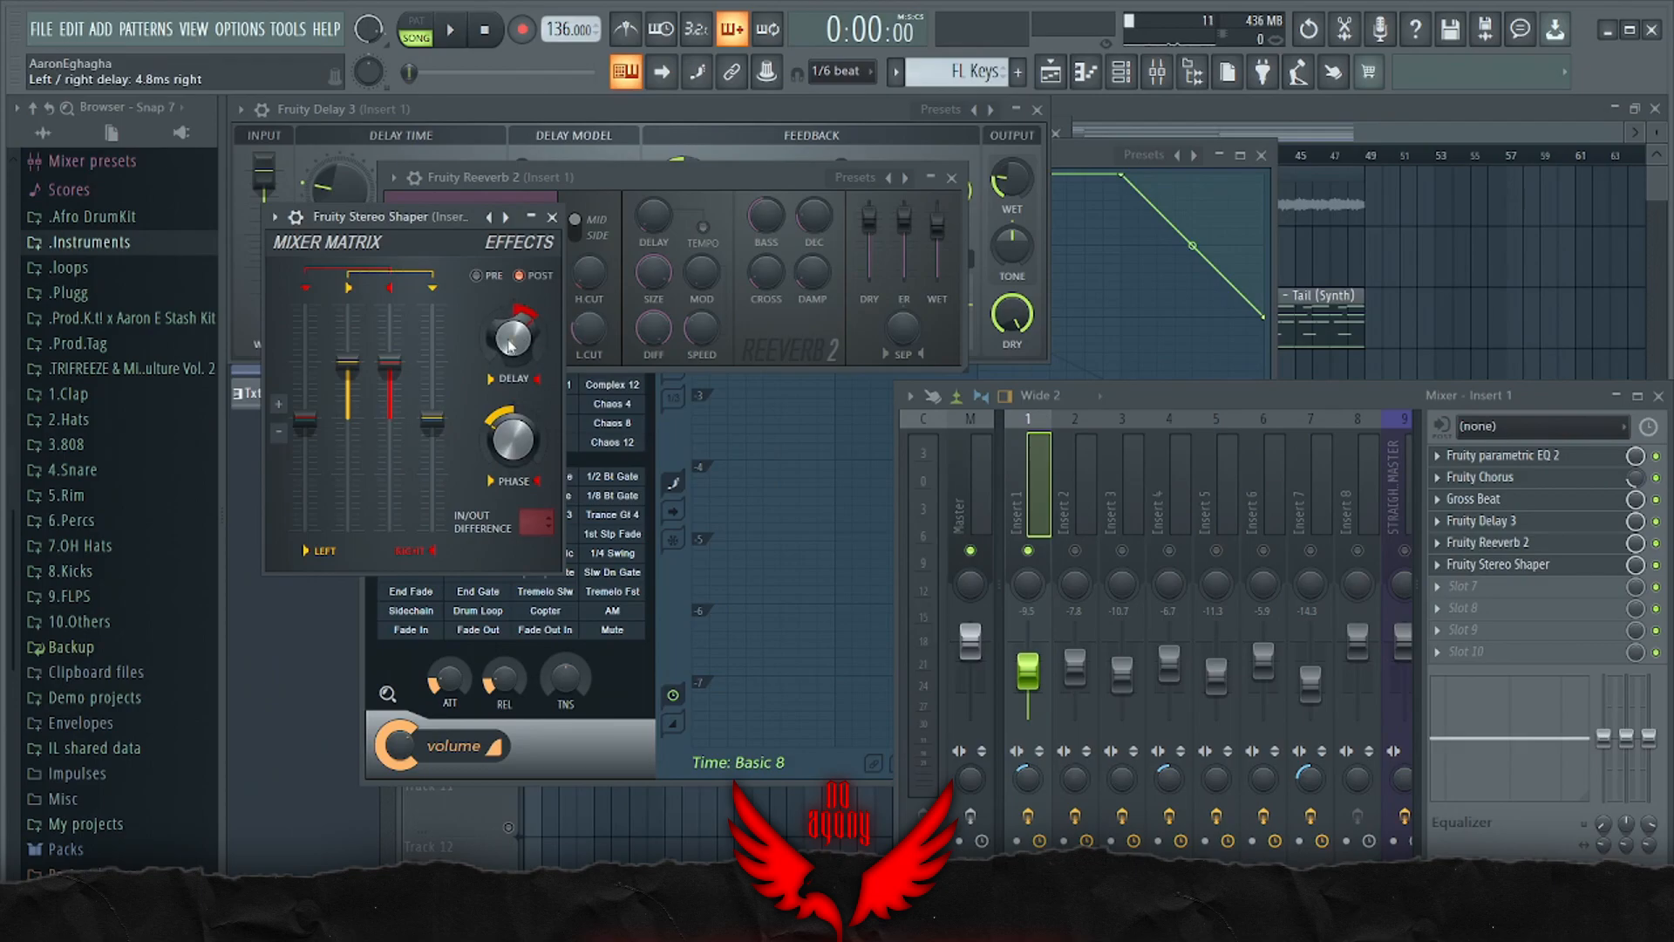
{"action": "left_click", "coordinate": [1030, 821]}
{"action": "key", "text": "space"}
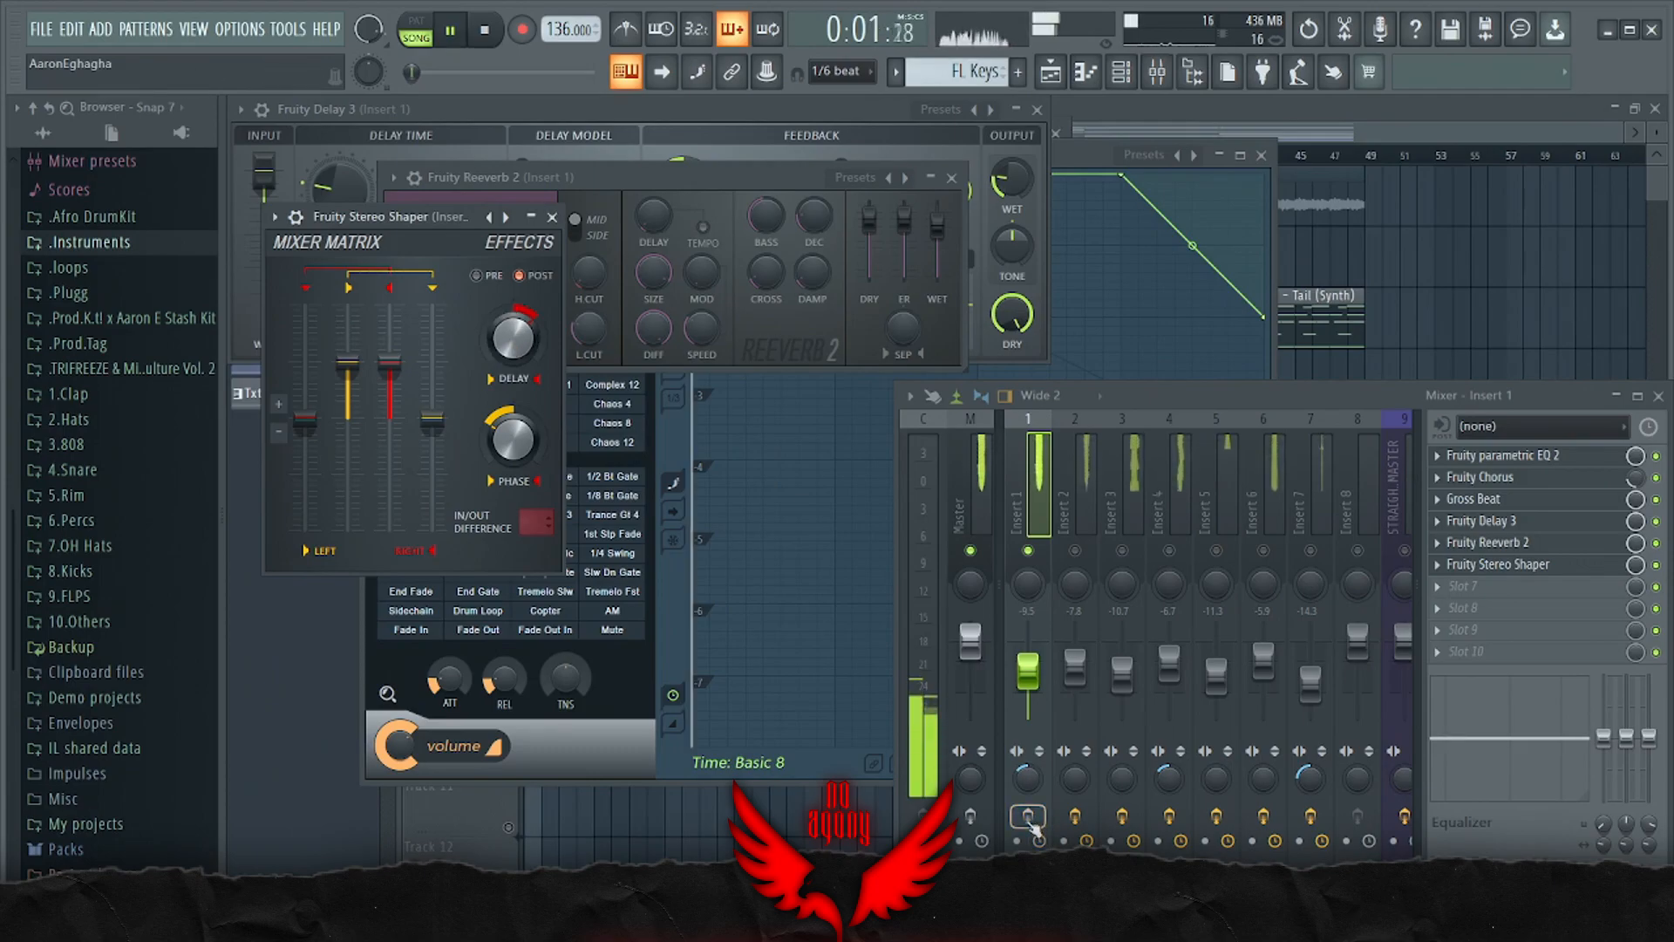
{"action": "key", "text": "space"}
{"action": "key", "text": "space"}
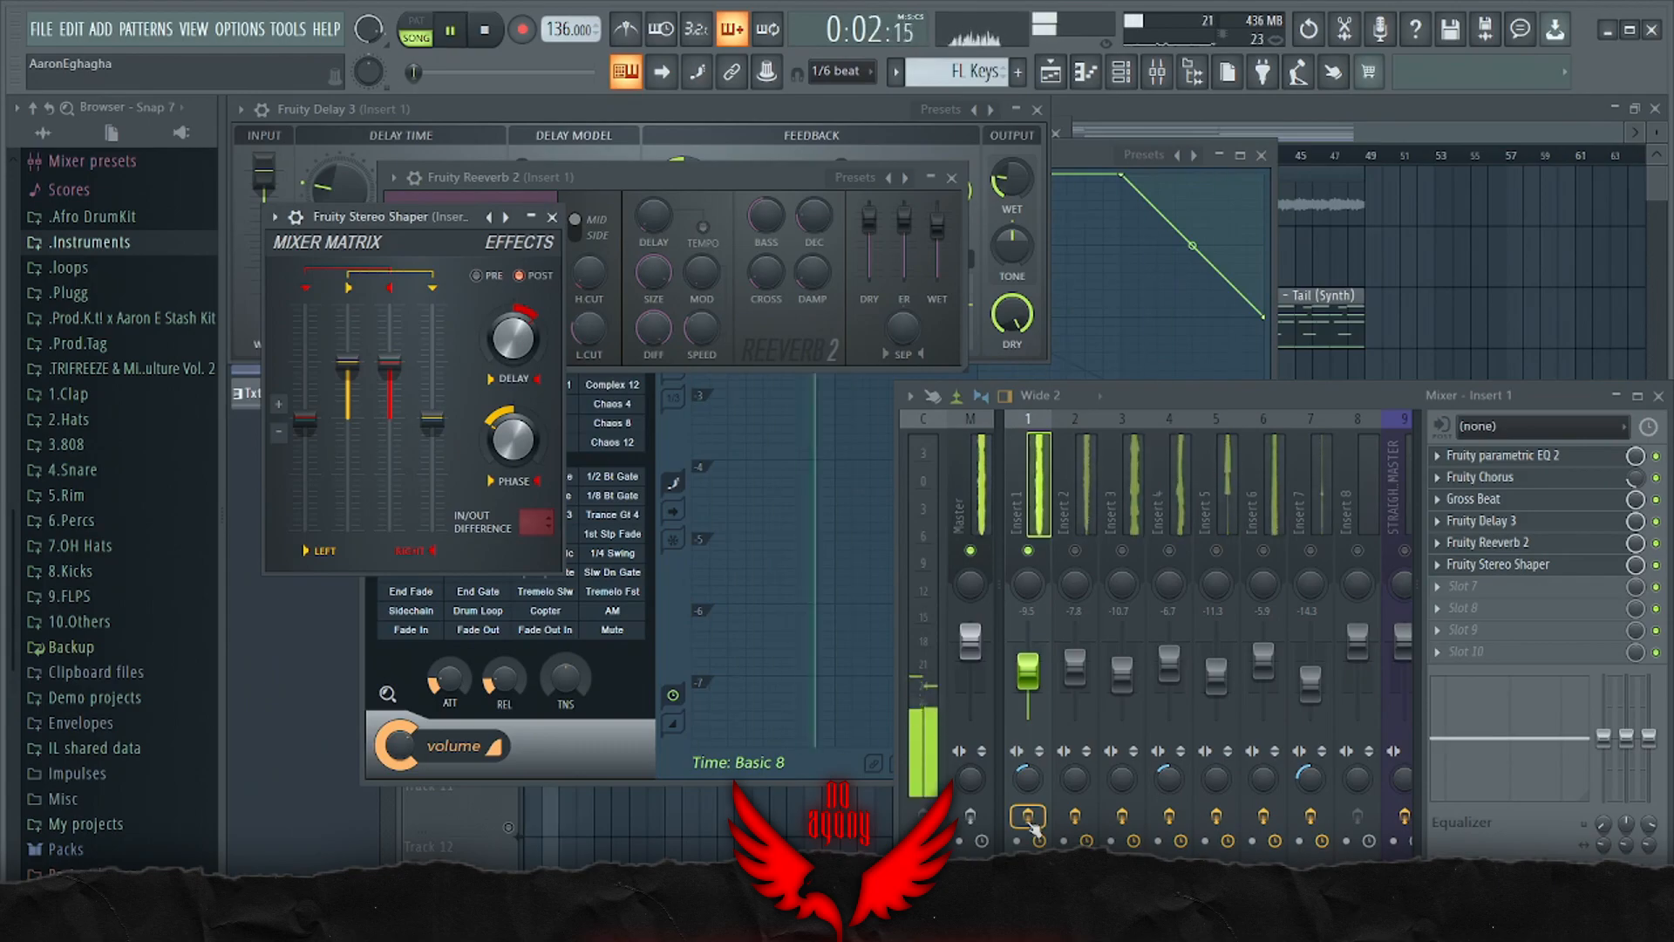
{"action": "key", "text": "space"}
Review the Fruity parametric EQ 2, Fruity Chorus and Gross Beat settings on mixer insert 2
{"action": "left_click", "coordinate": [1093, 511]}
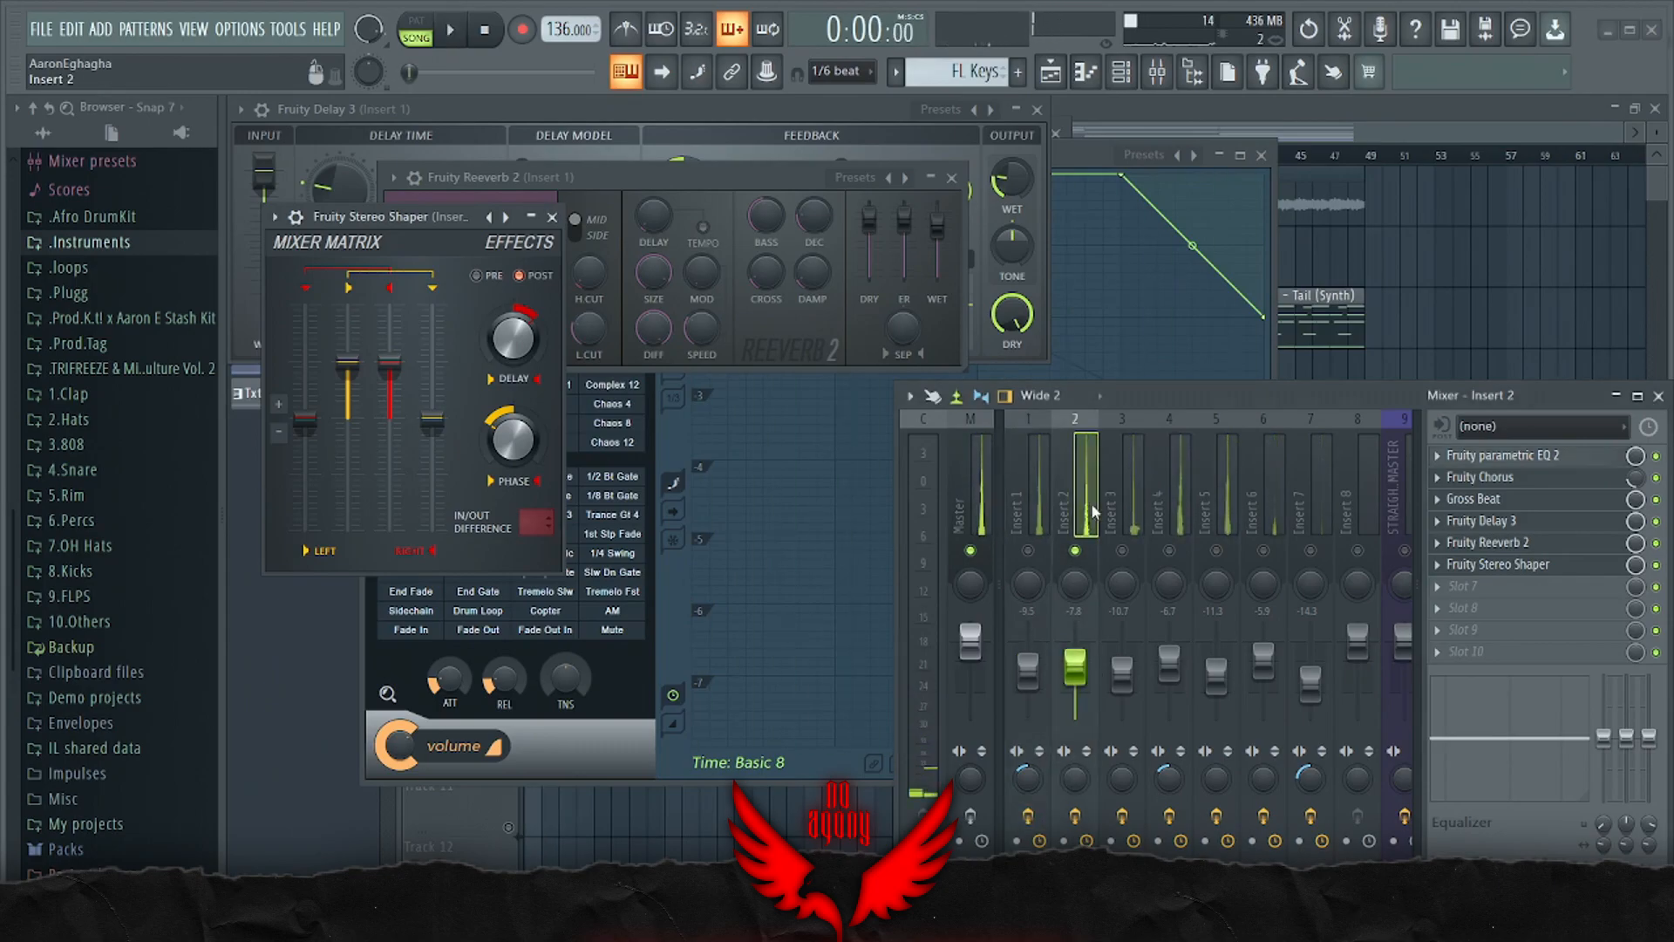
{"action": "left_click", "coordinate": [1507, 455]}
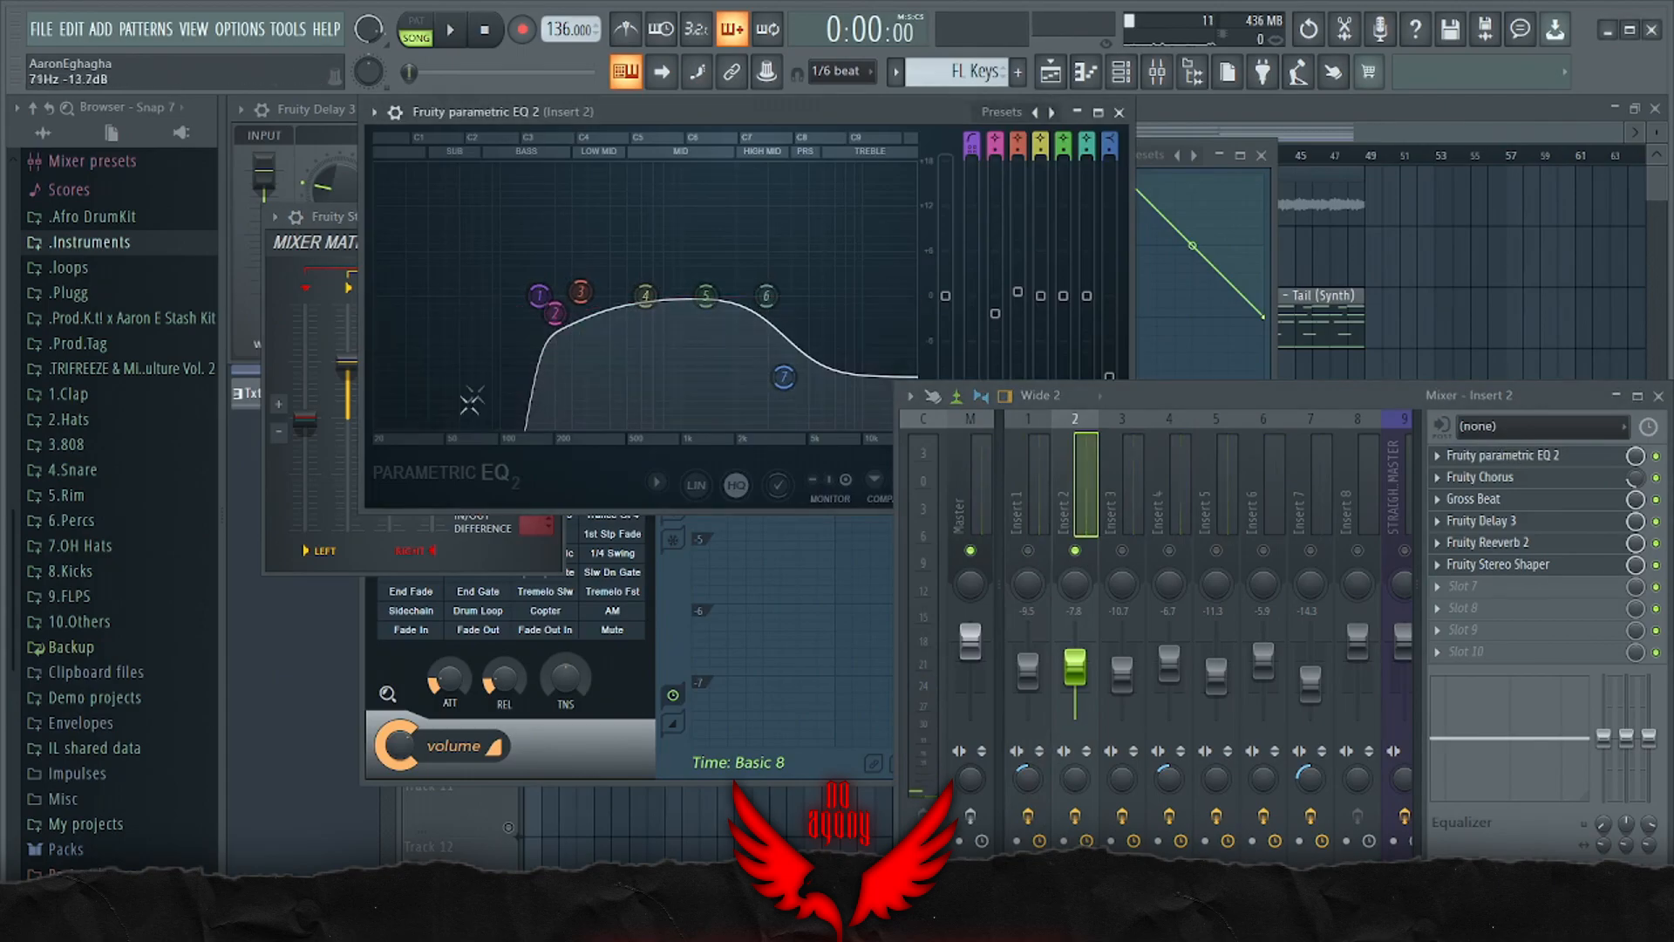
{"action": "left_click", "coordinate": [1535, 477]}
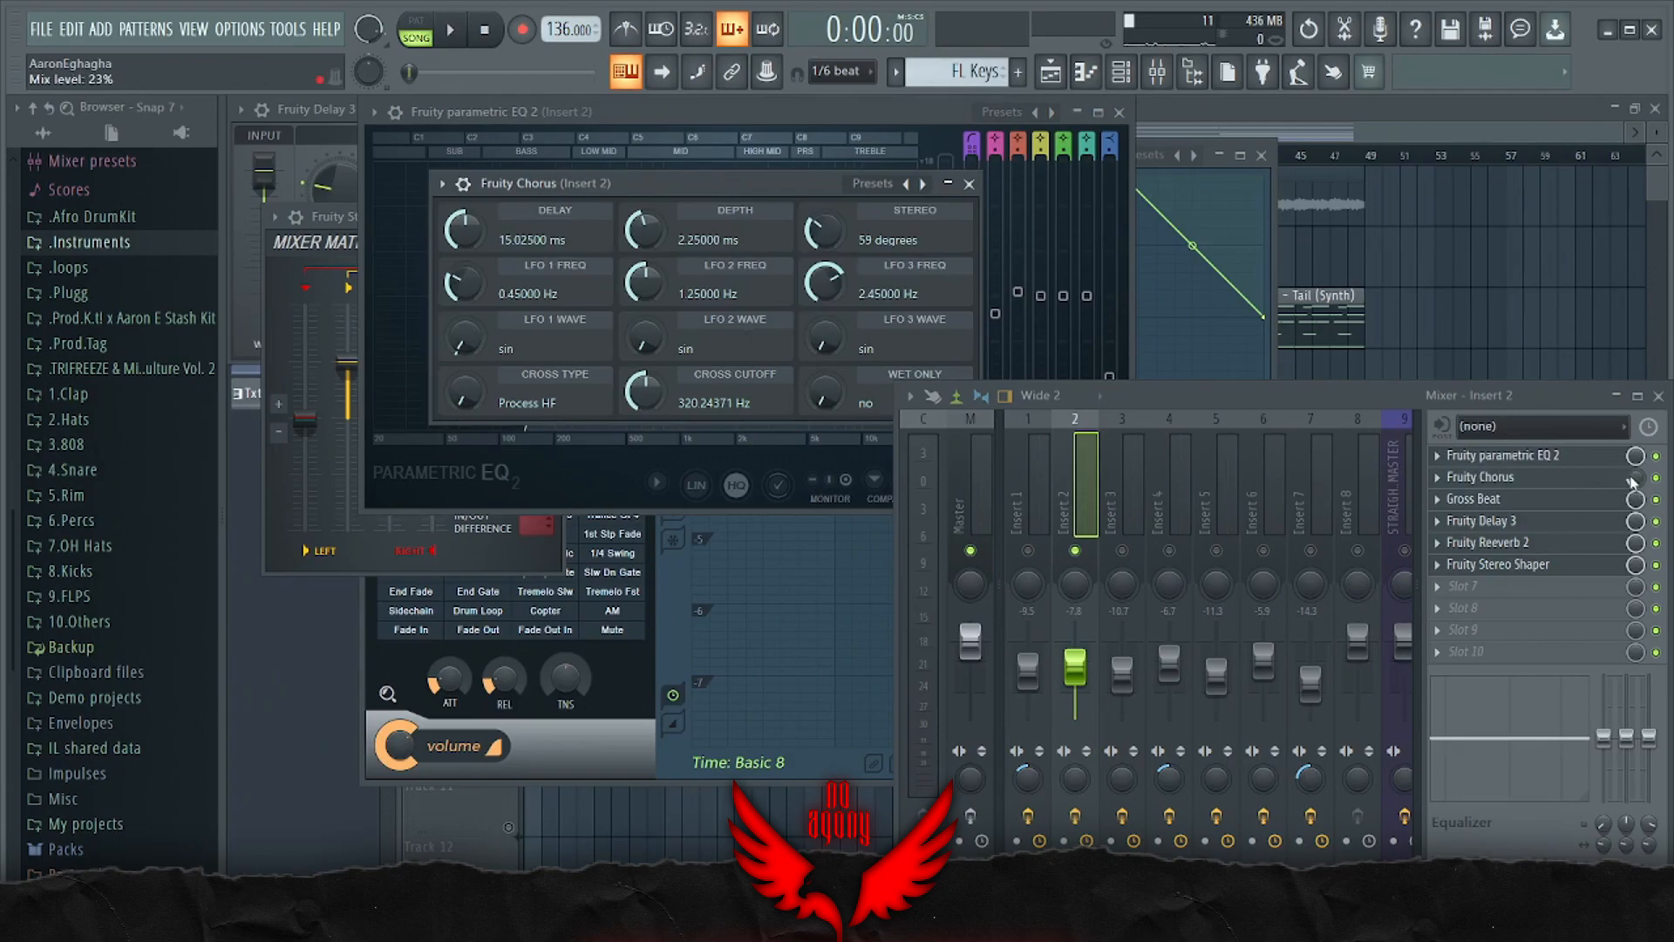
{"action": "left_click", "coordinate": [1535, 499]}
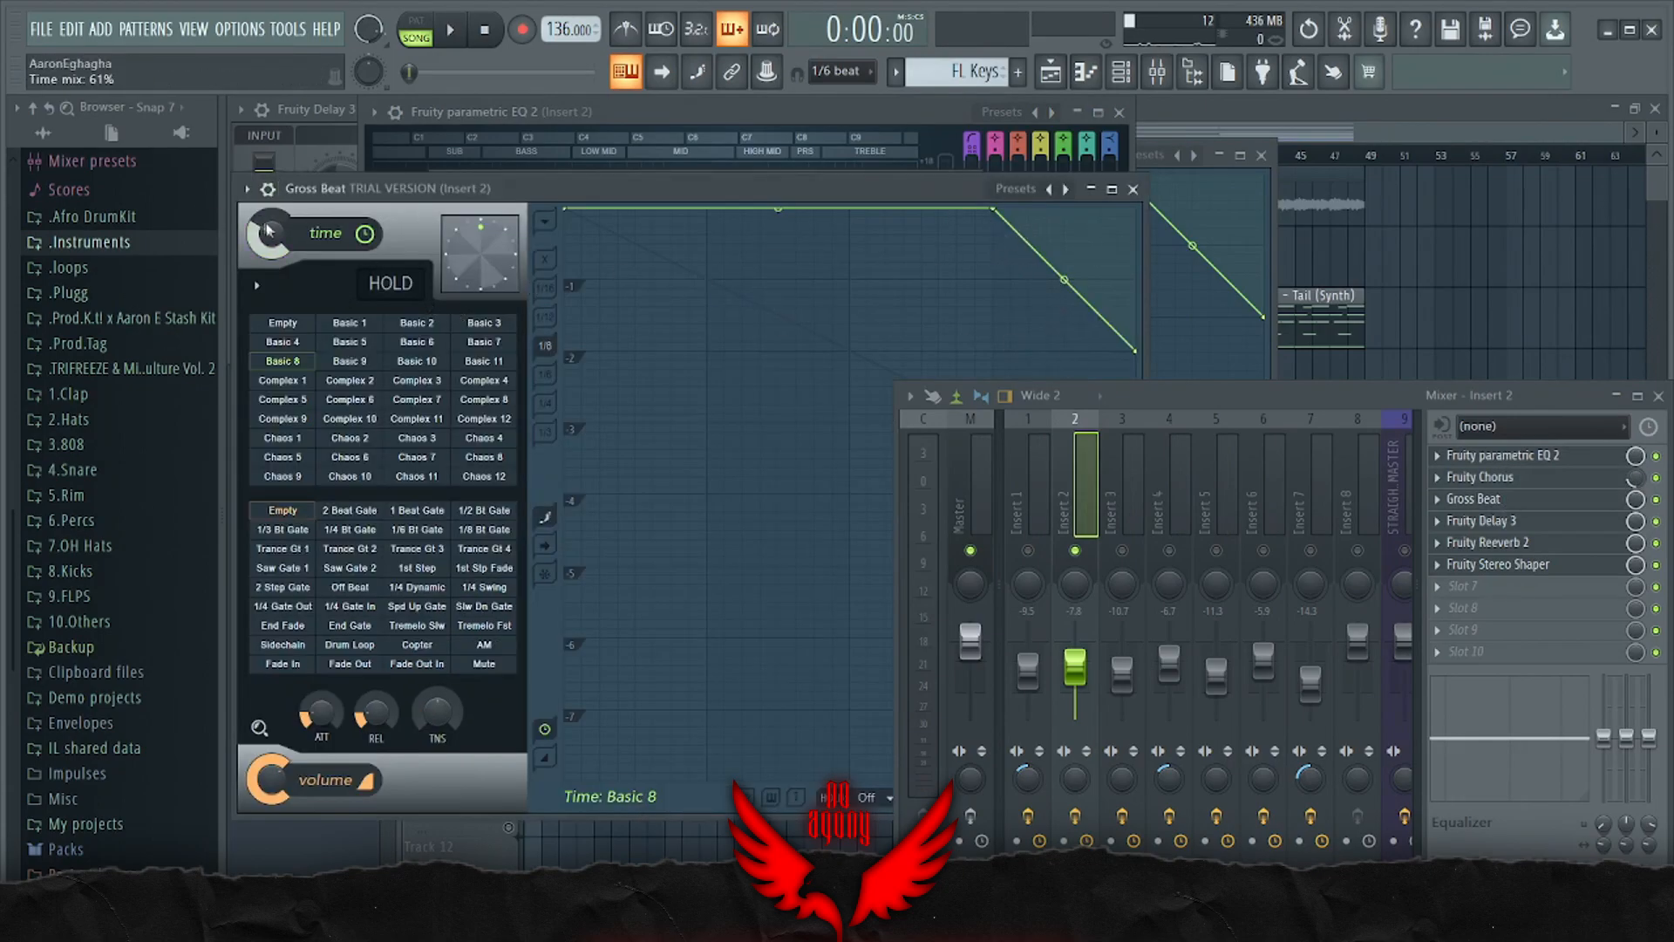
Open insert 2's Fruity Delay 3, Fruity Reeverb 2 and Stereo Shaper, and compare playback with its effects disabled and enabled
{"action": "left_click", "coordinate": [1483, 520]}
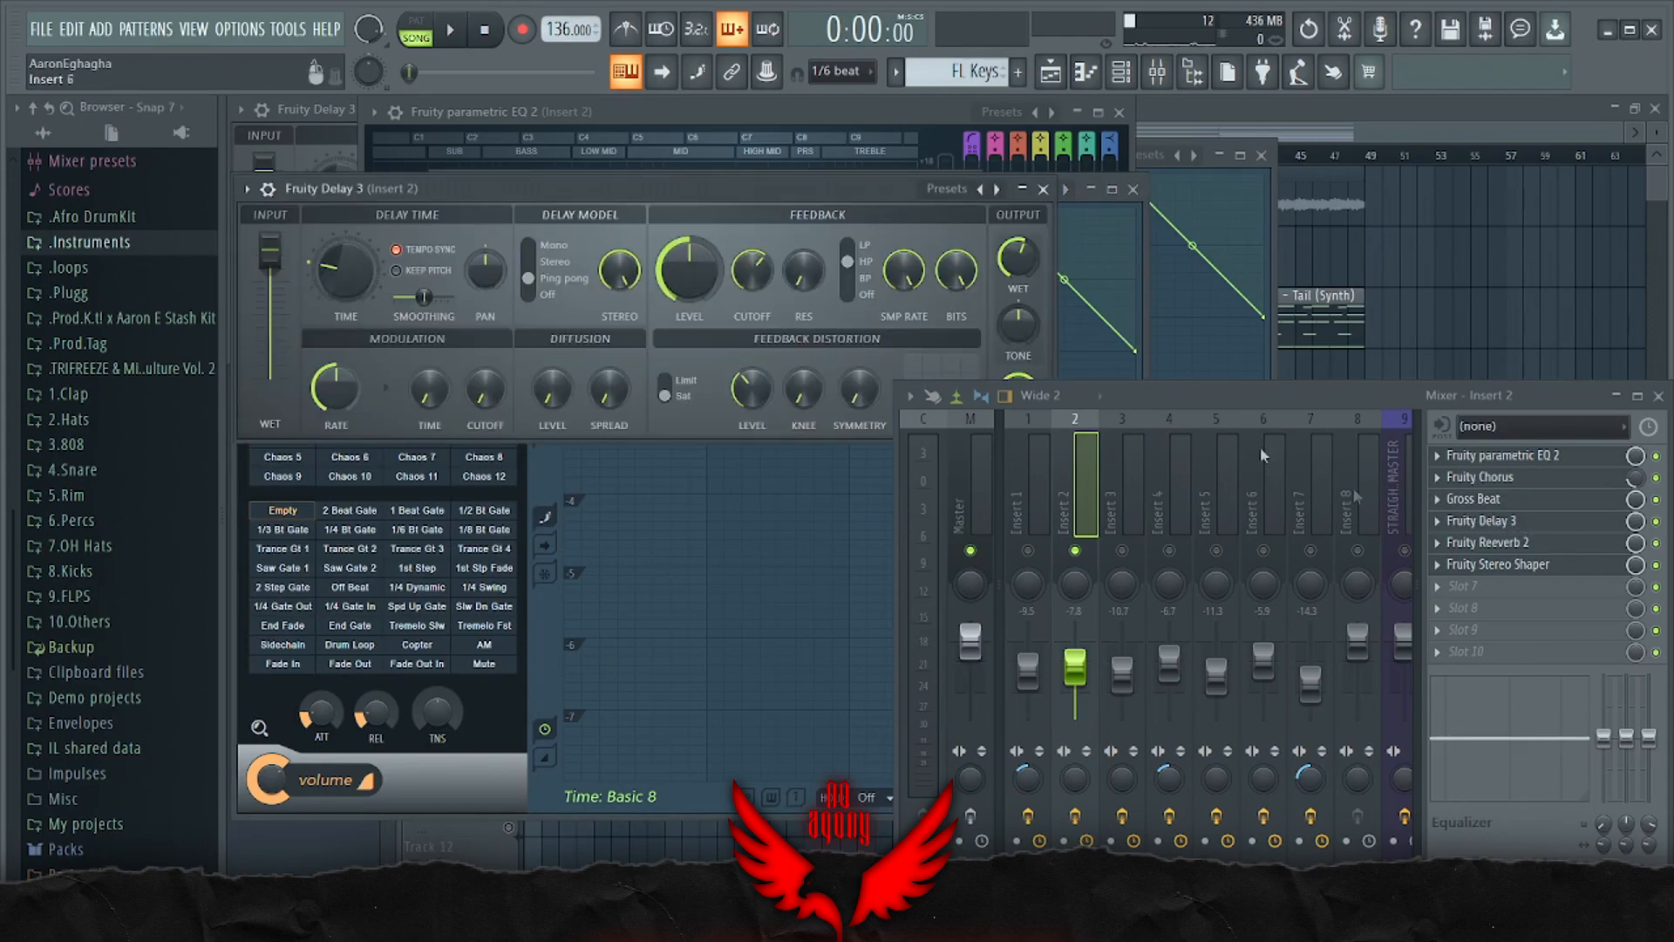
{"action": "left_click", "coordinate": [1488, 543]}
{"action": "left_click", "coordinate": [1498, 564]}
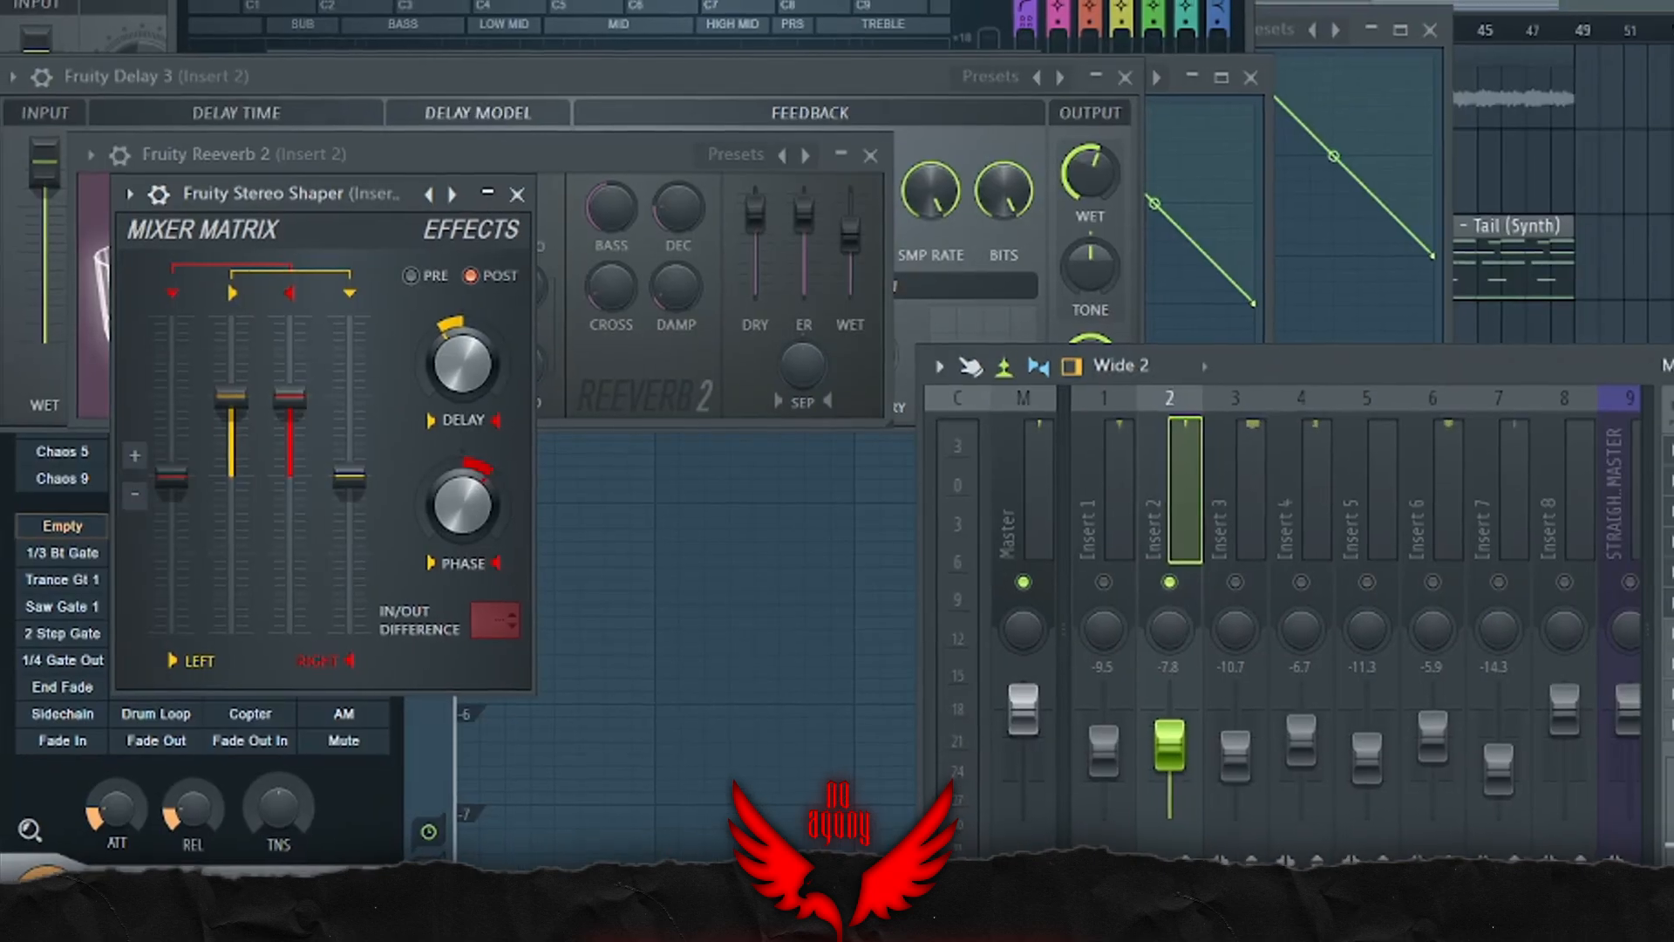
{"action": "key", "text": "space"}
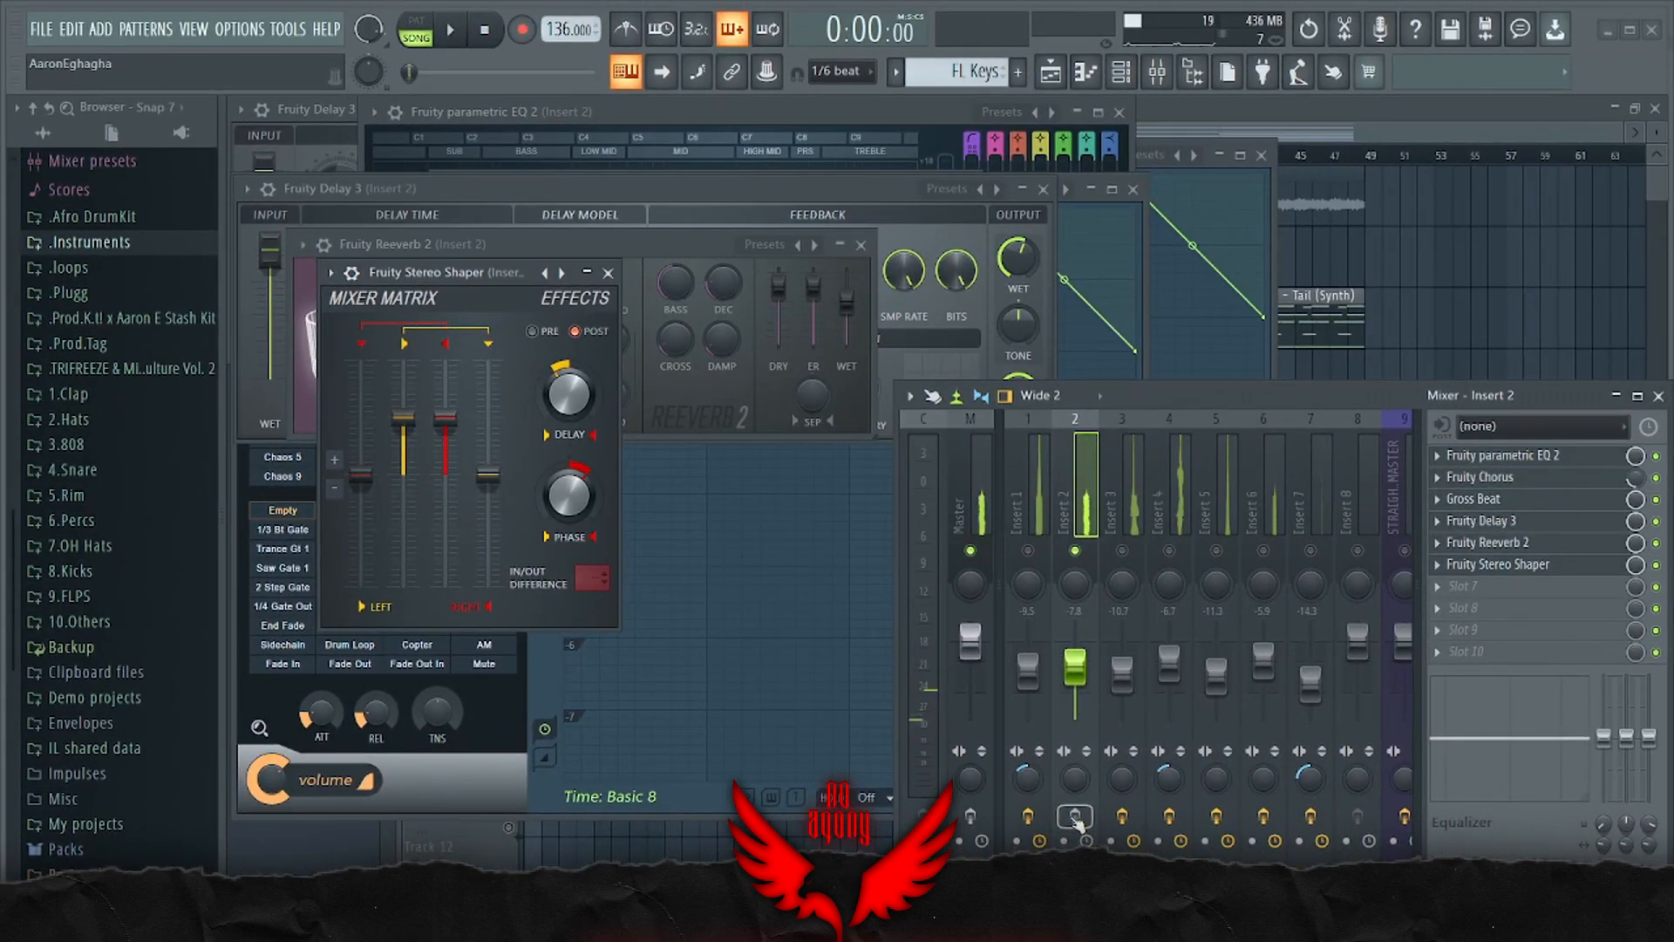
{"action": "key", "text": "space"}
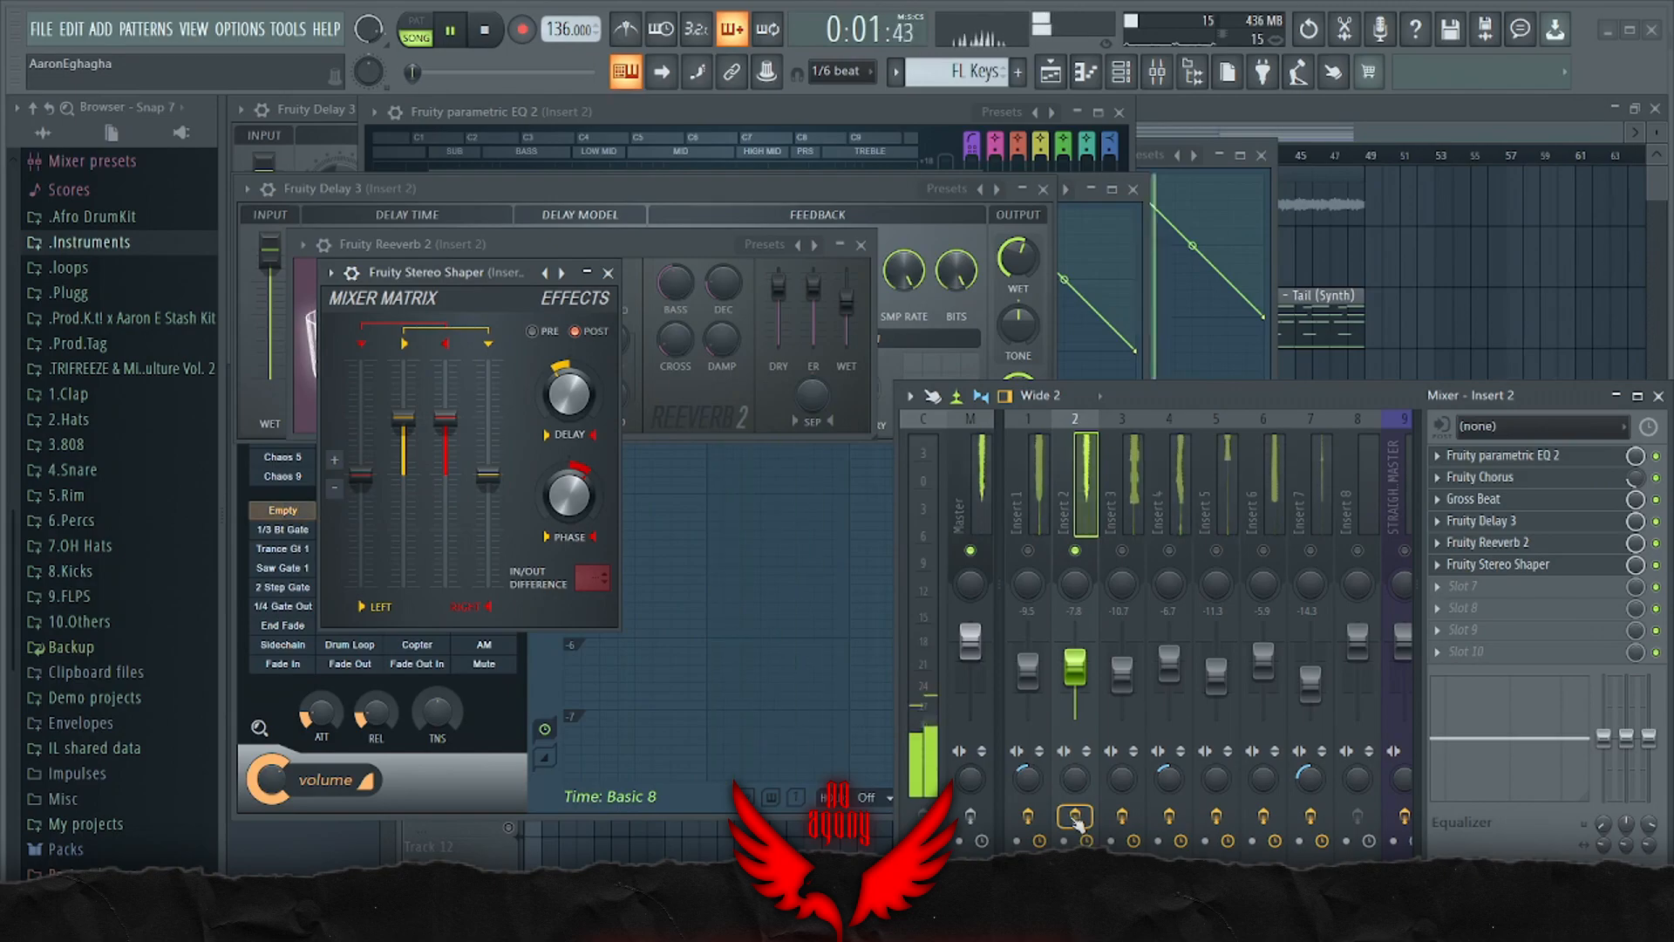
Close the open effect windows and review the Fruity parametric EQ 2, Fruity Chorus and Fruity Delay 3 on mixer insert 3
{"action": "left_click", "coordinate": [1143, 528]}
{"action": "key", "text": "space"}
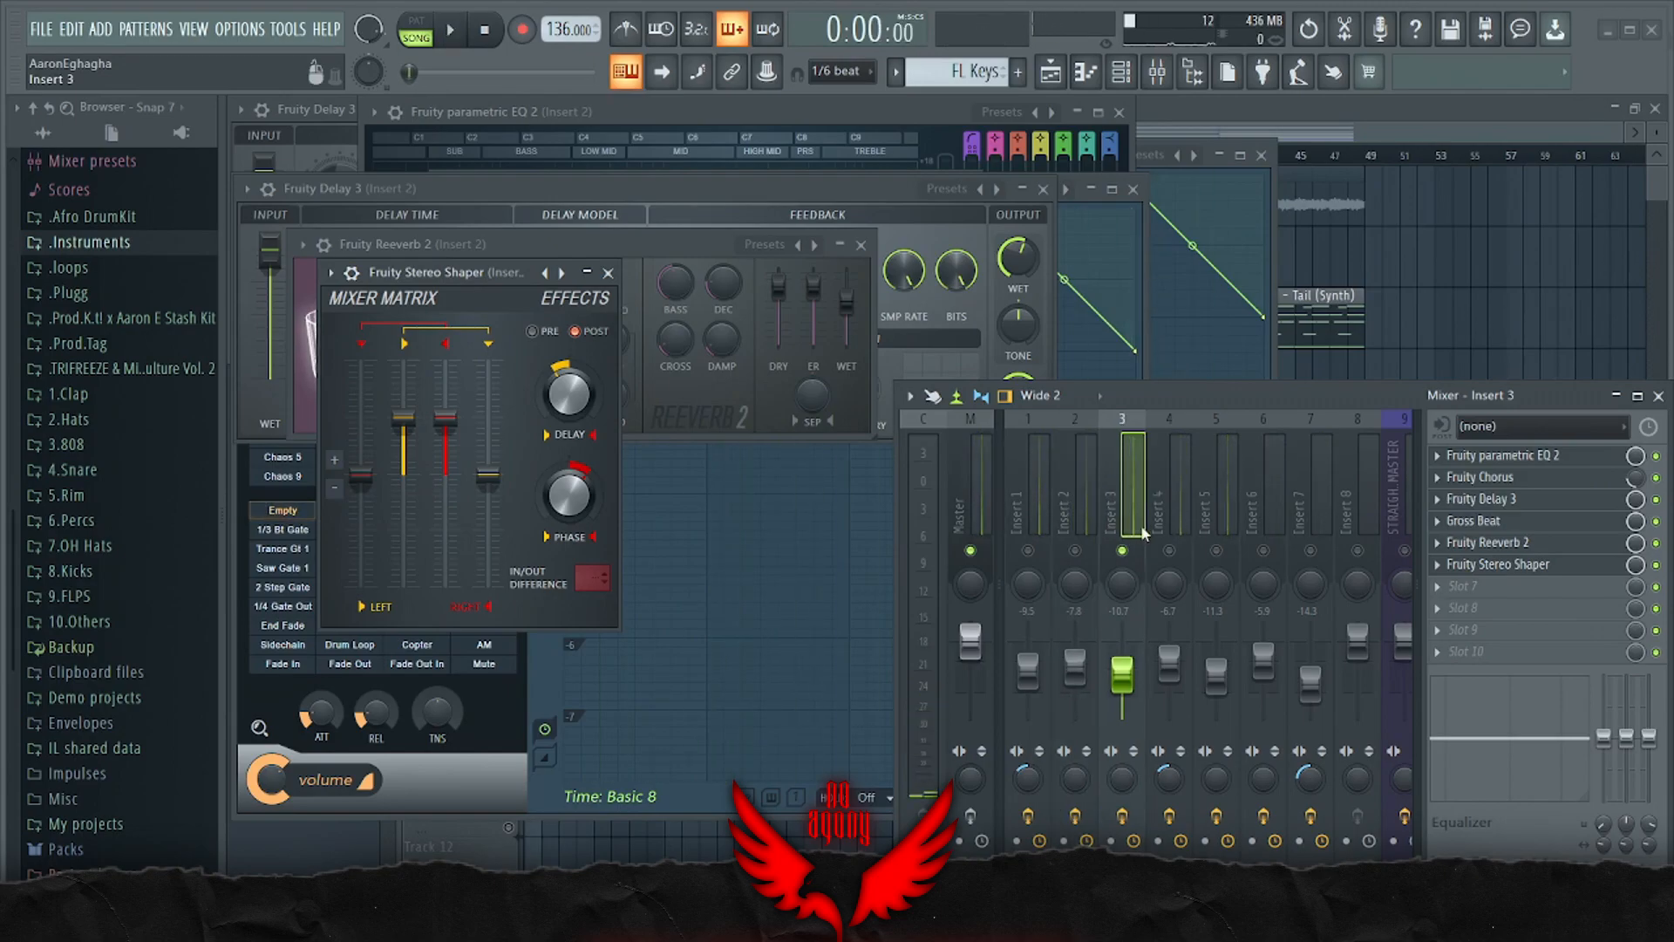
{"action": "key", "text": "F12"}
{"action": "left_click", "coordinate": [1518, 454]}
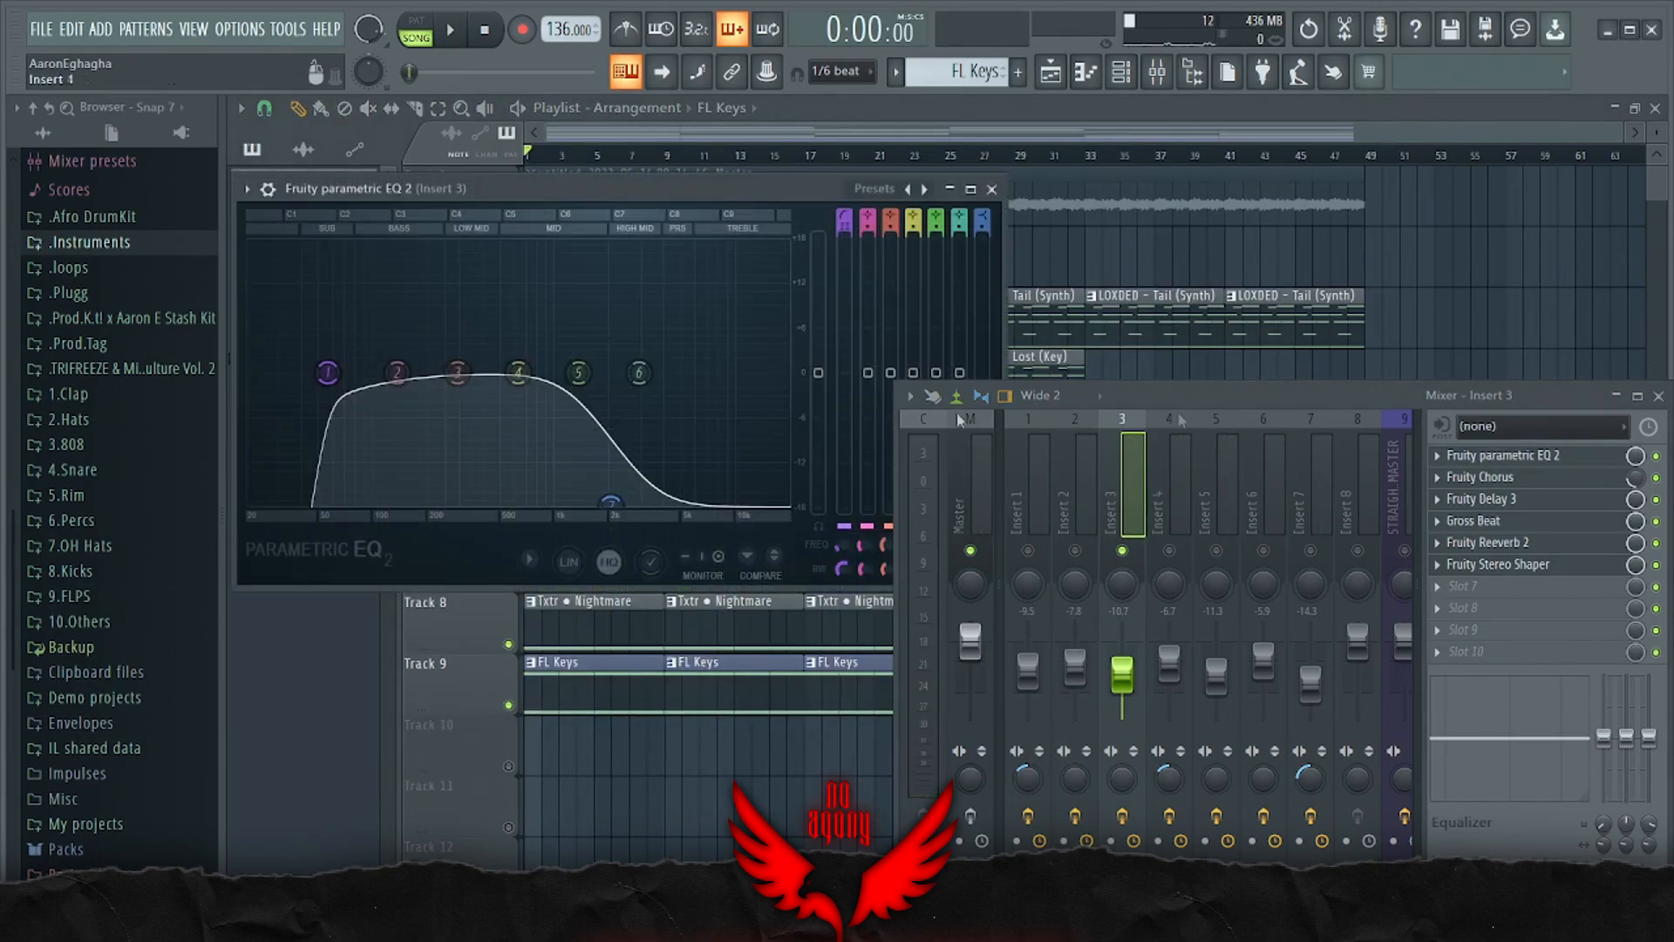
{"action": "left_click", "coordinate": [1430, 480]}
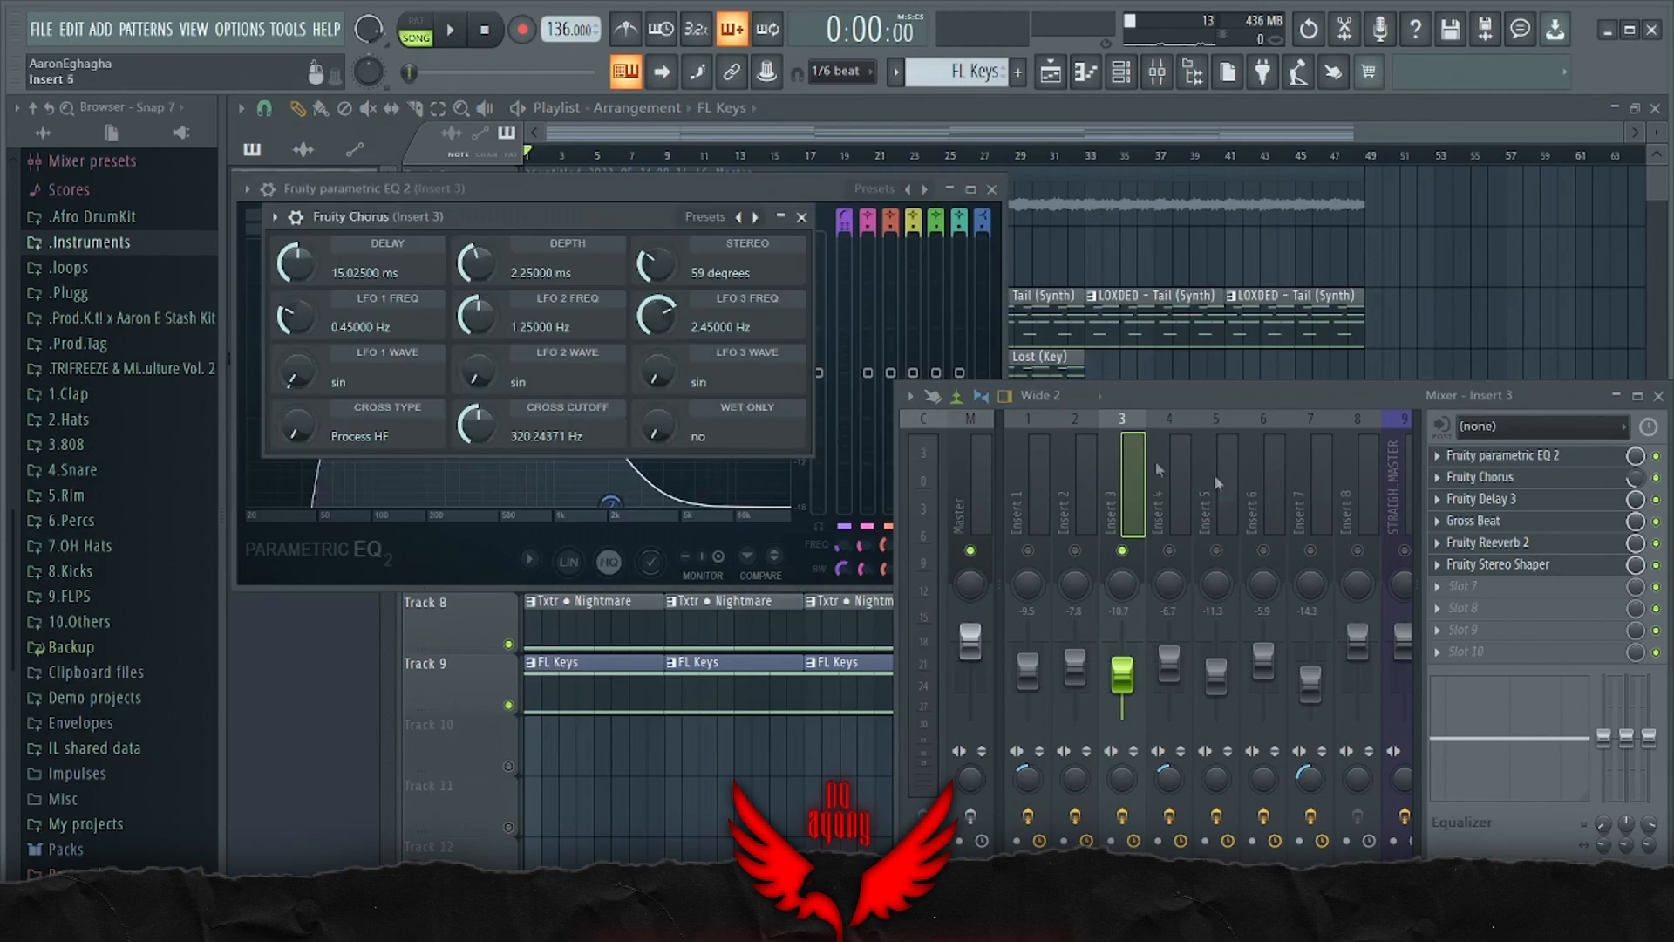
{"action": "left_click", "coordinate": [1482, 499]}
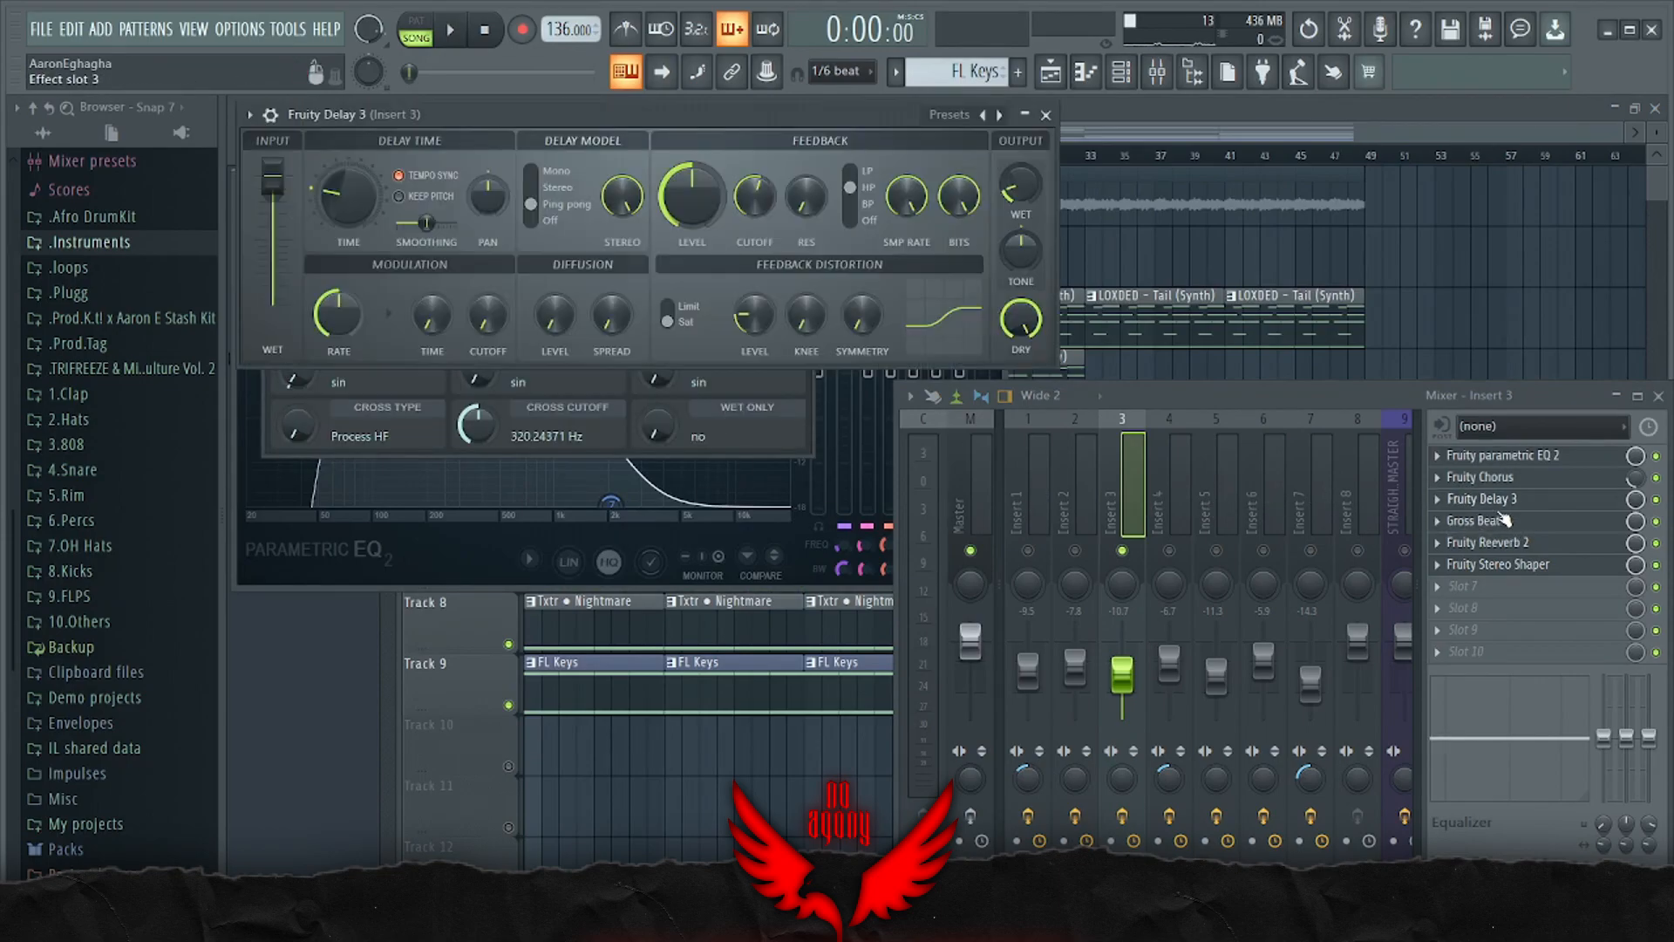
Open Gross Beat on insert 3 and show its Basic 8 time preset and 1 Beat Gate volume preset
{"action": "left_click", "coordinate": [1474, 520]}
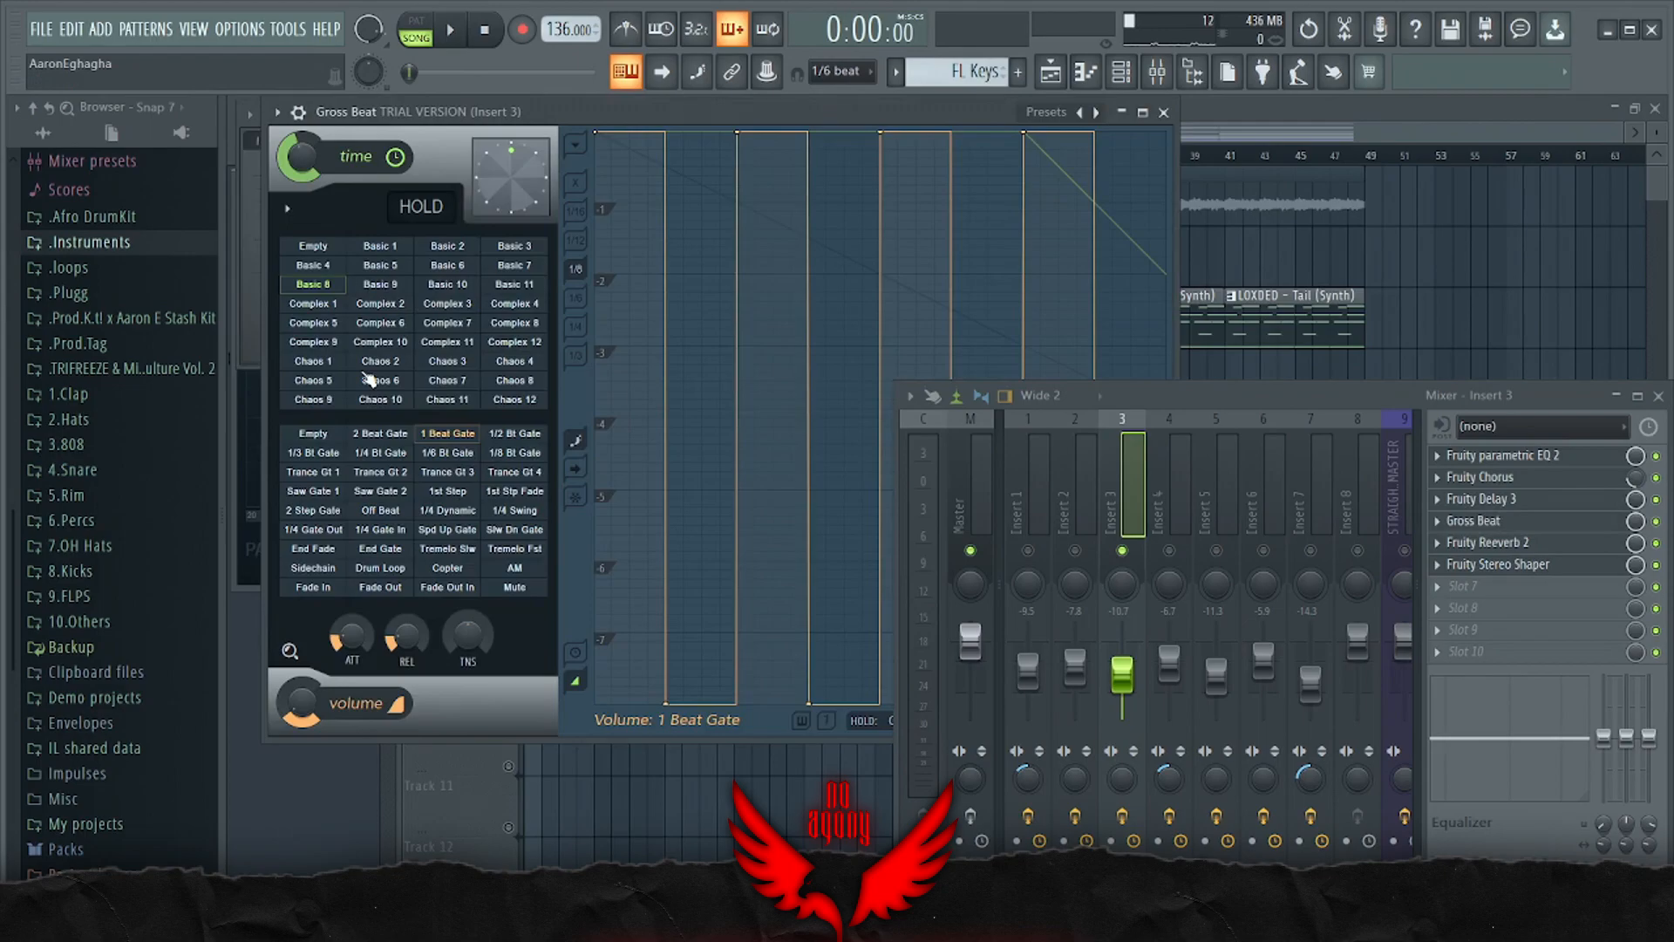
{"action": "left_click", "coordinate": [314, 287]}
{"action": "left_click", "coordinate": [439, 436]}
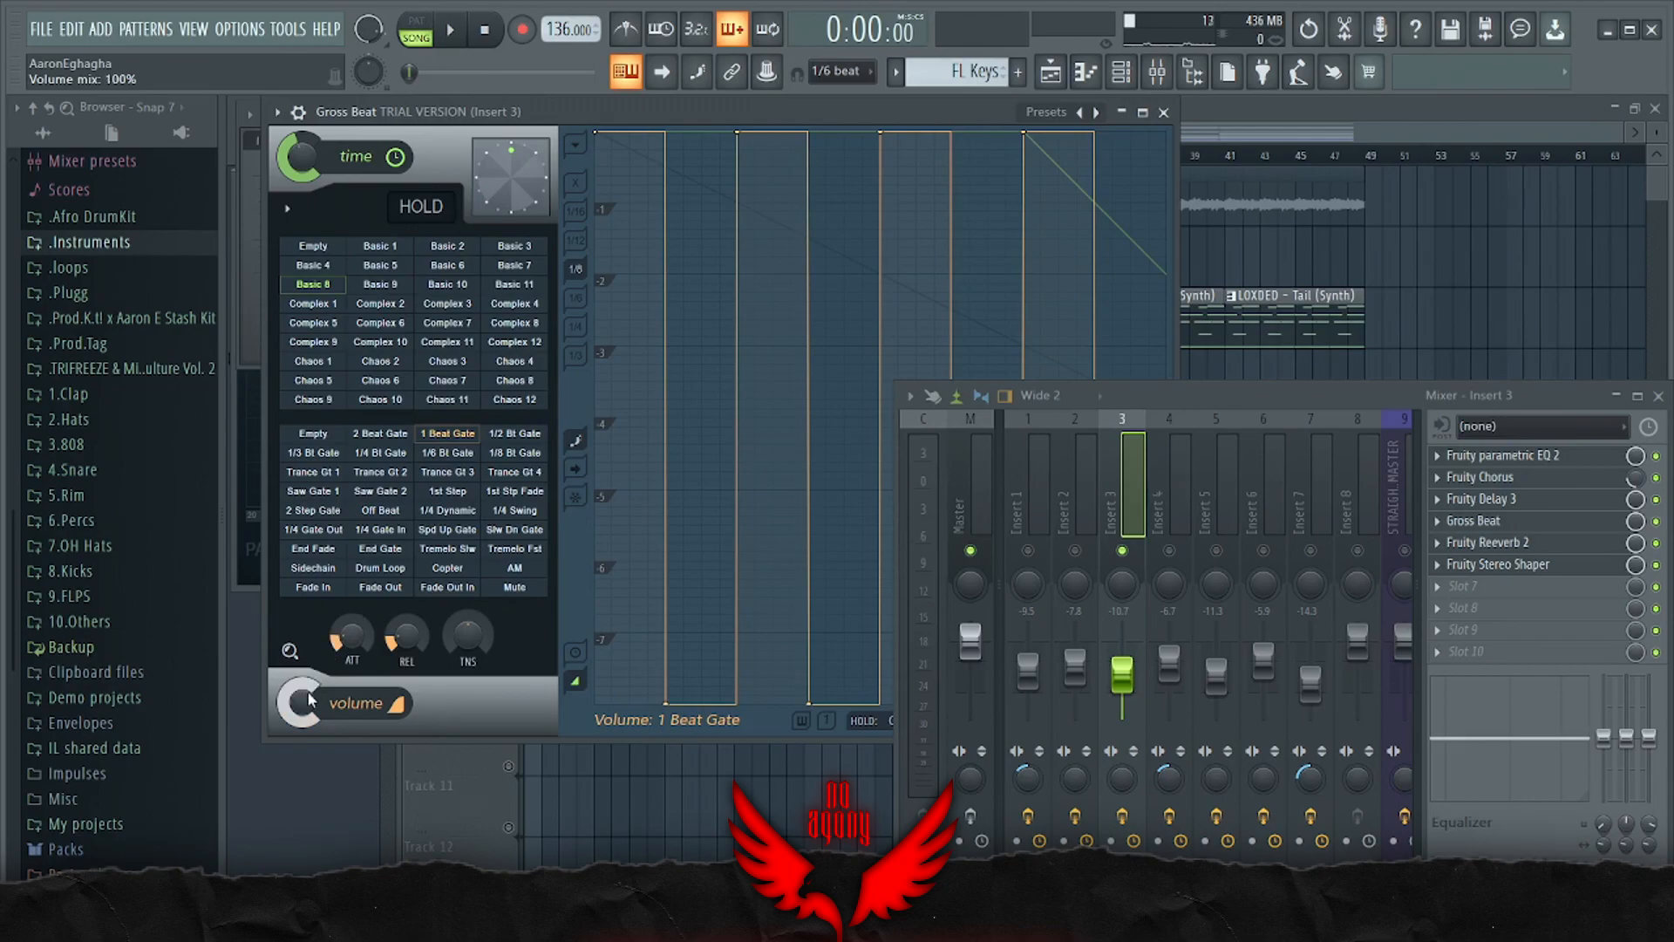
Play the melody with insert 3's Gross Beat volume mix at 100%, and lower the mix to 45% during playback
{"action": "key", "text": "space"}
{"action": "key", "text": "space"}
{"action": "left_click_drag", "start_coordinate": [311, 700], "coordinate": [311, 768]}
{"action": "key", "text": "space"}
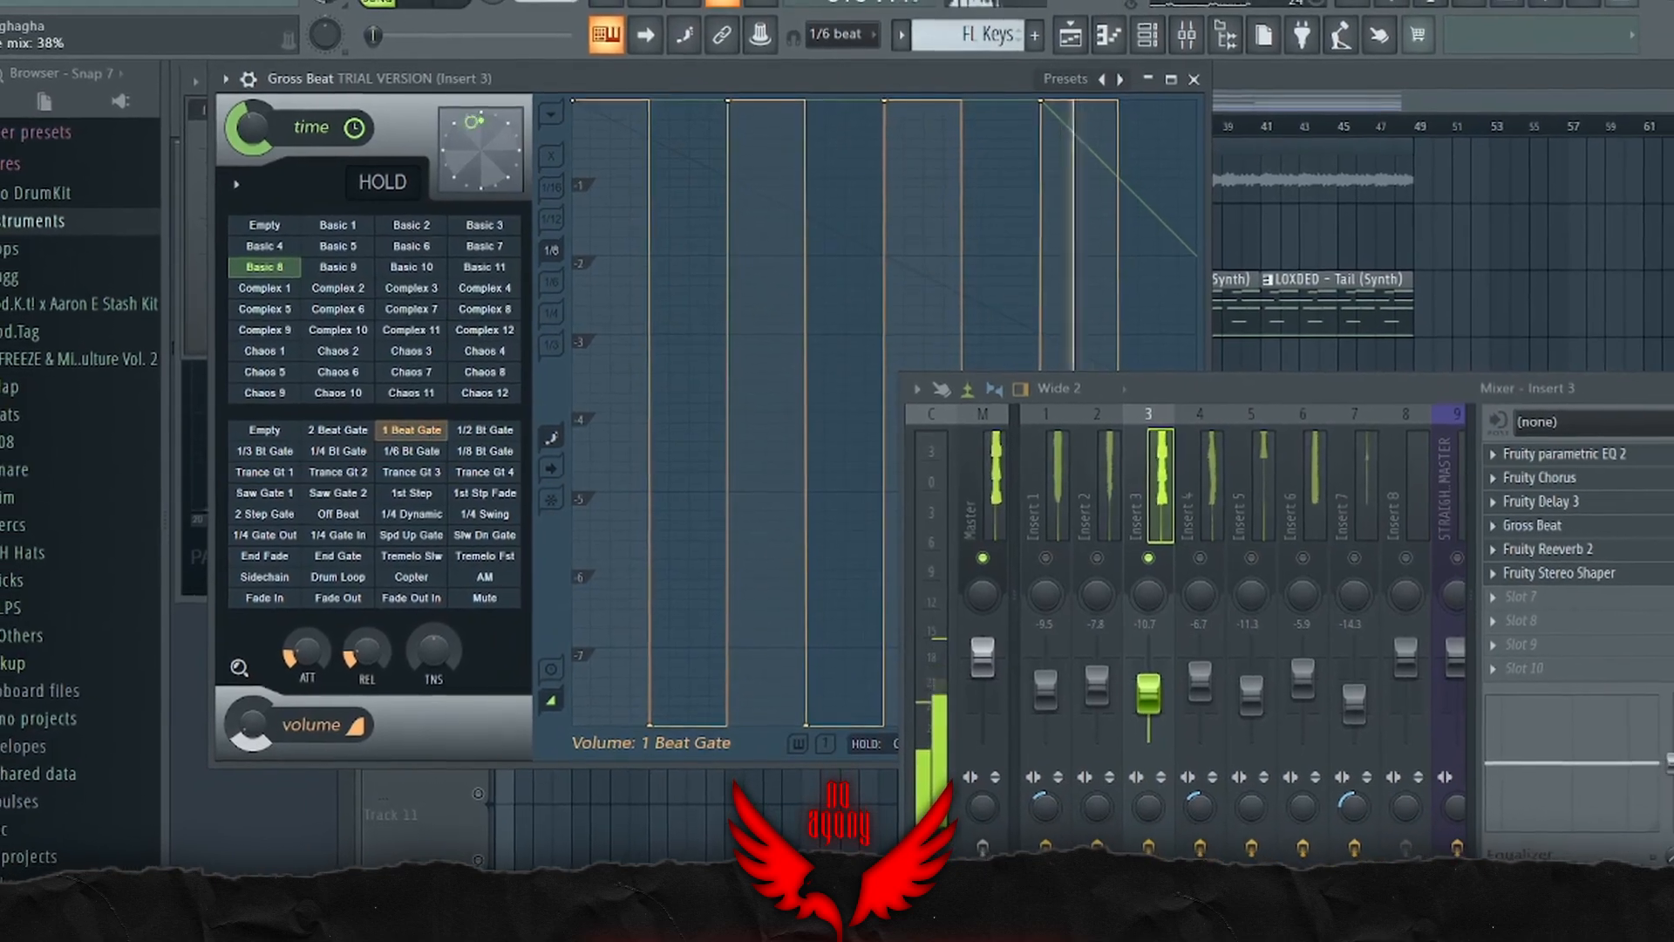
{"action": "key", "text": "space"}
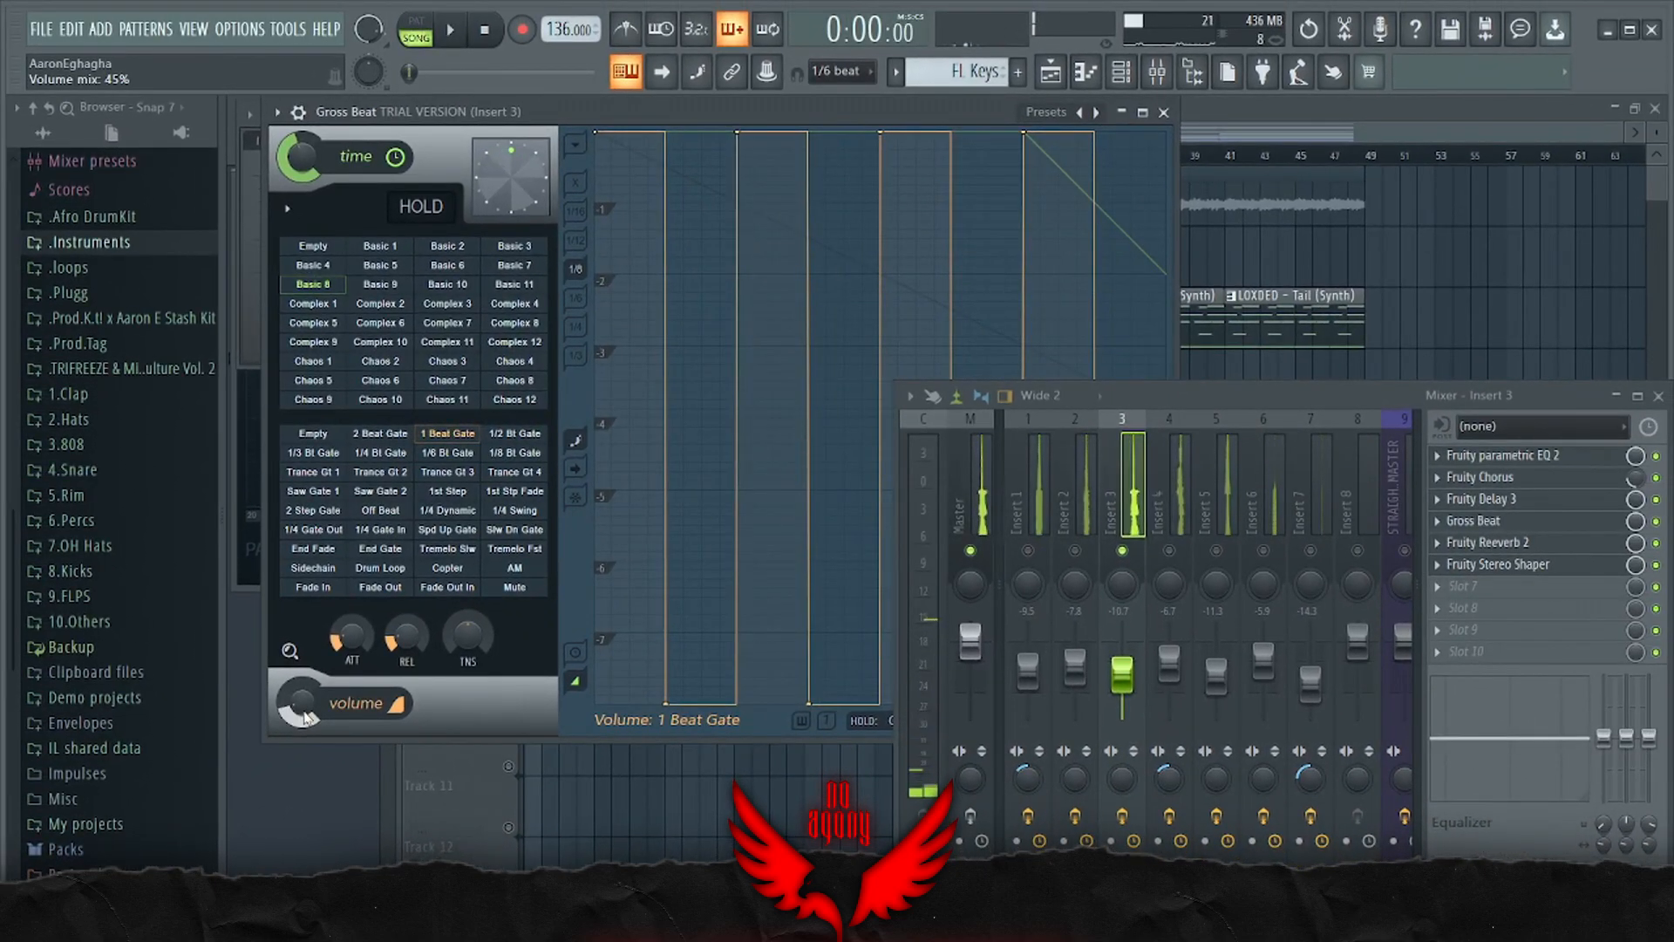
Open Fruity Reeverb 2 and Stereo Shaper on insert 3 and compare playback with the insert's effects disabled and enabled
{"action": "left_click", "coordinate": [1477, 543]}
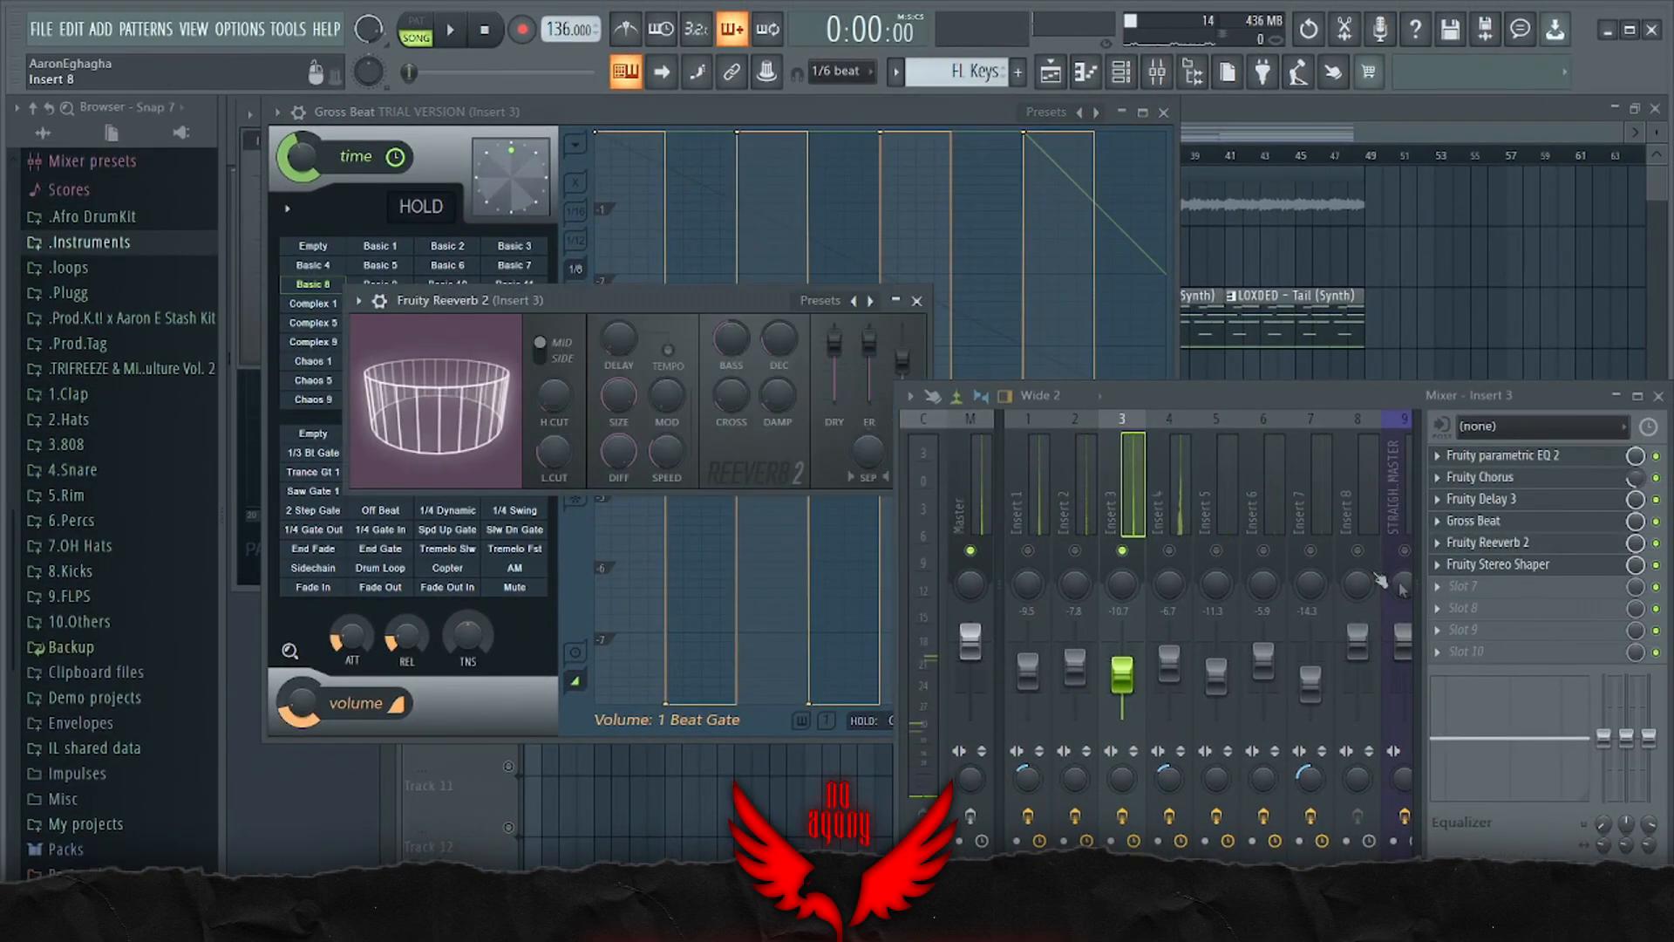
{"action": "left_click", "coordinate": [1476, 564]}
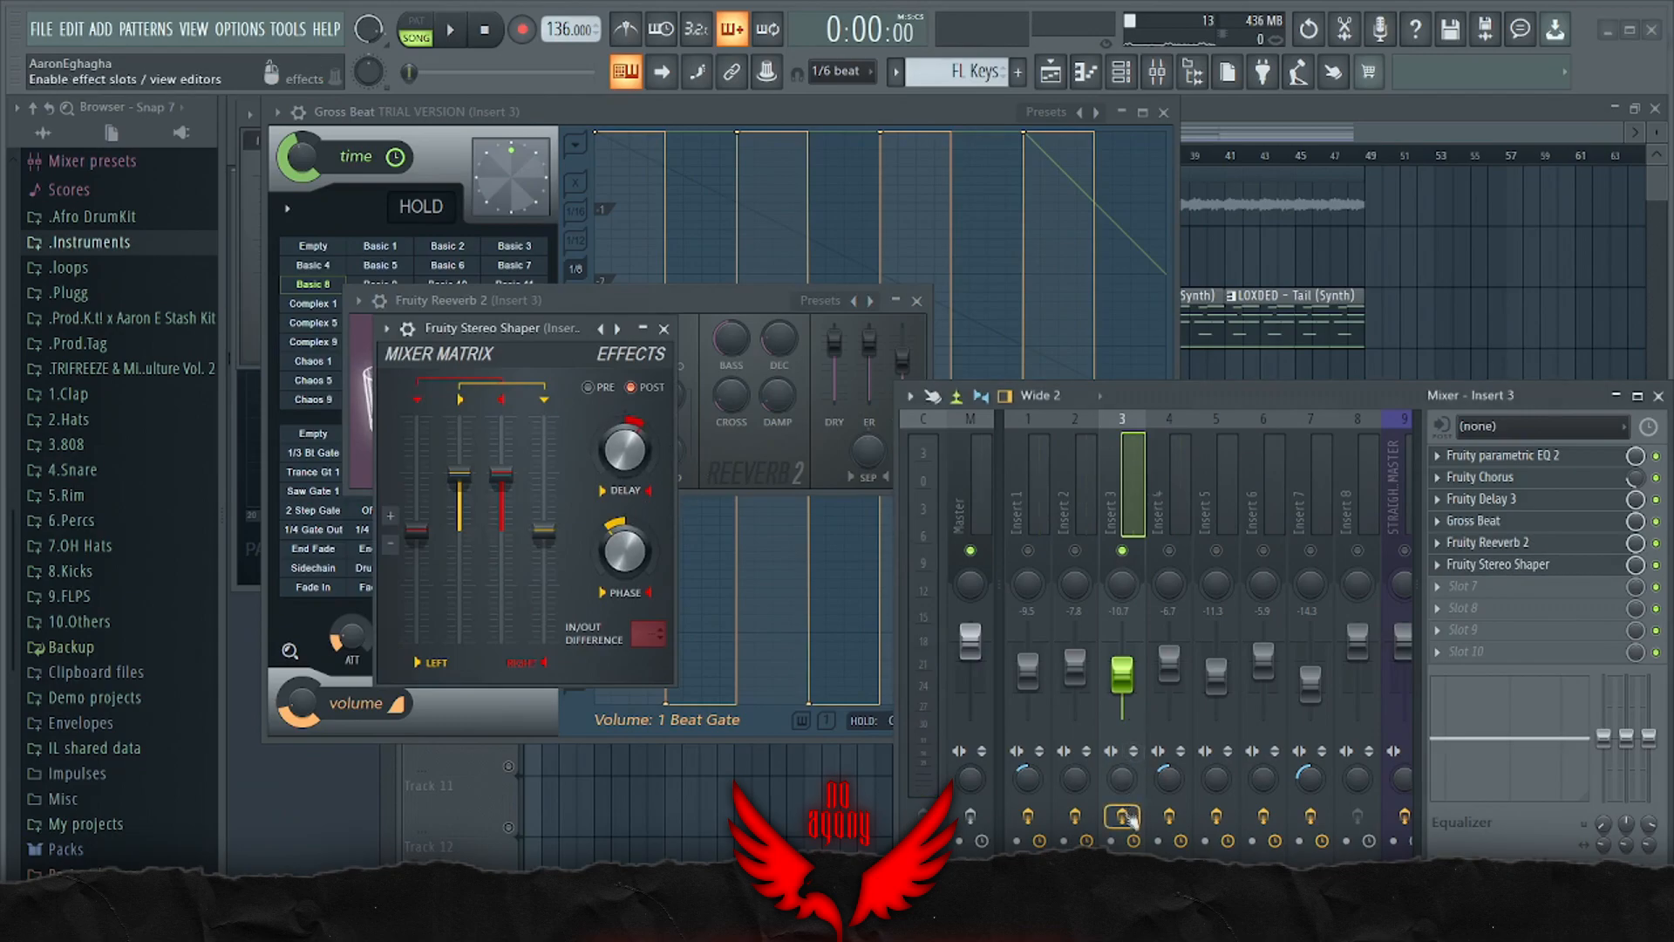
{"action": "key", "text": "space"}
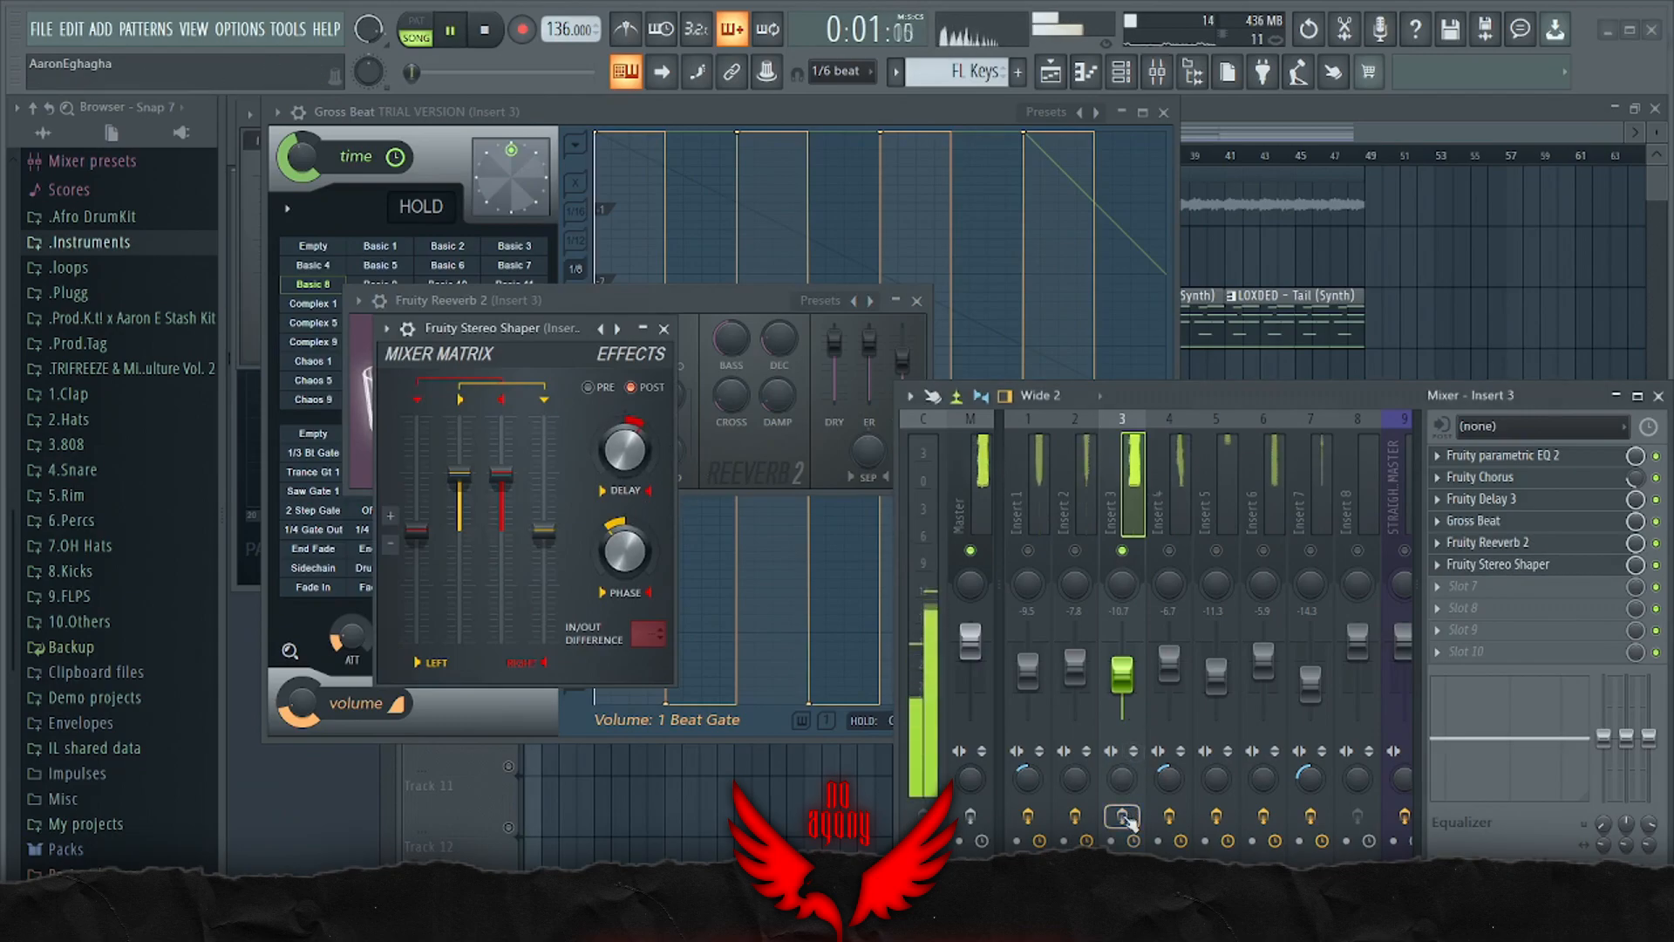
{"action": "key", "text": "space"}
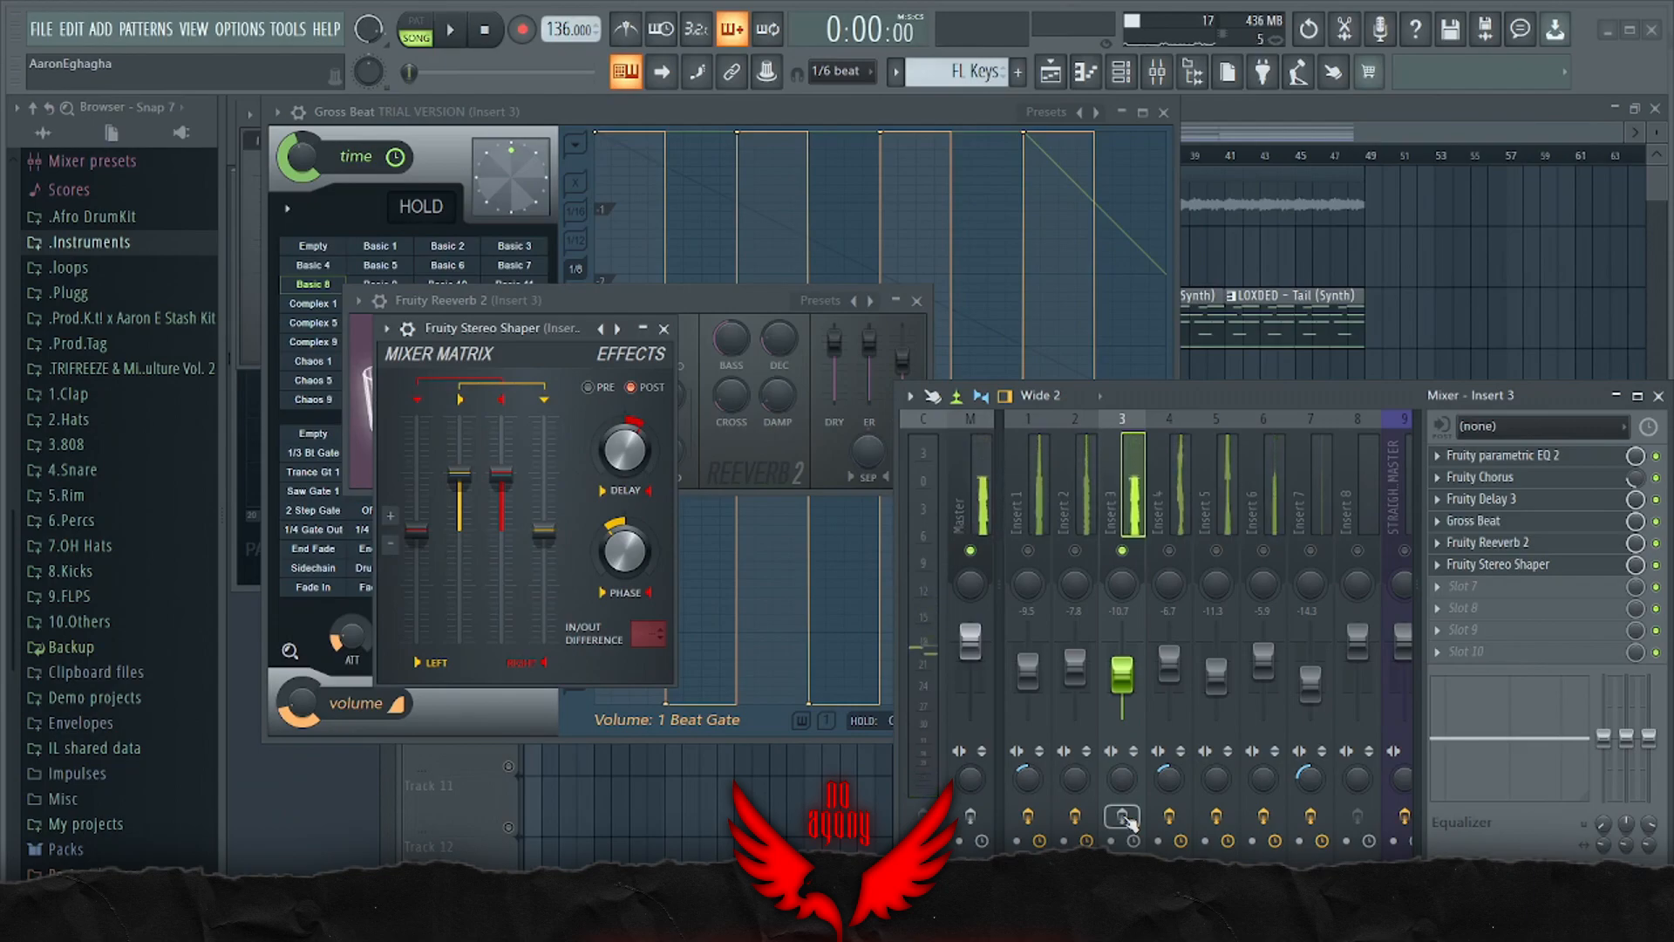
{"action": "key", "text": "space"}
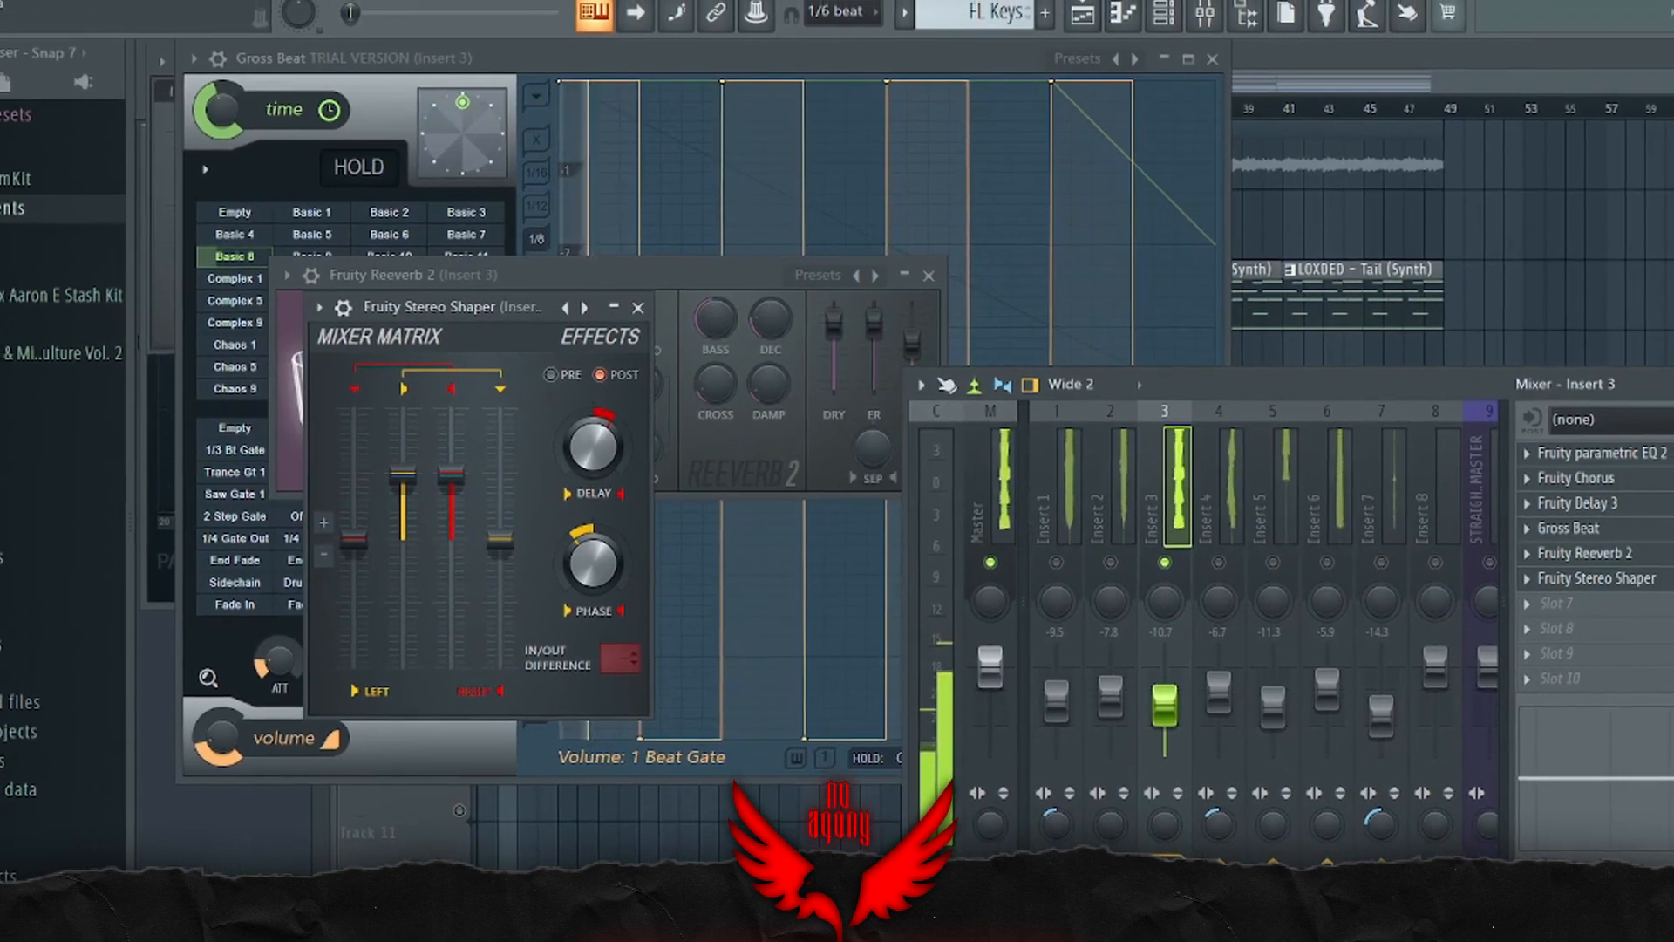
{"action": "key", "text": "space"}
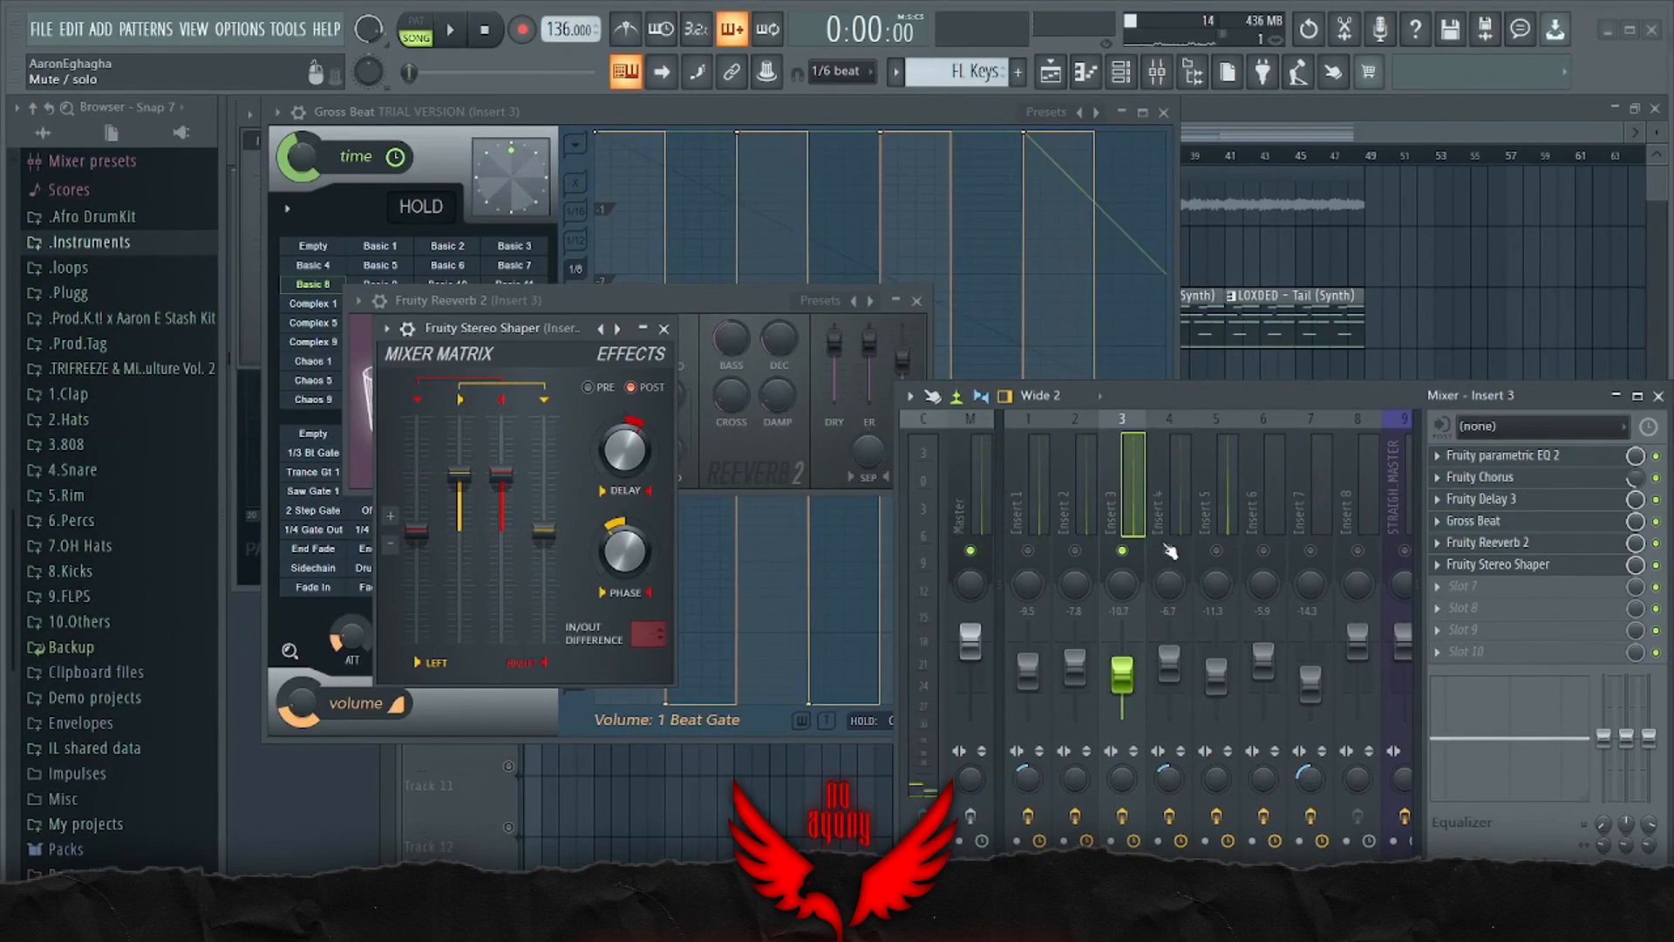
Select mixer insert 4 and examine its Fruity parametric EQ 2 curve during playback
{"action": "left_click", "coordinate": [1171, 551]}
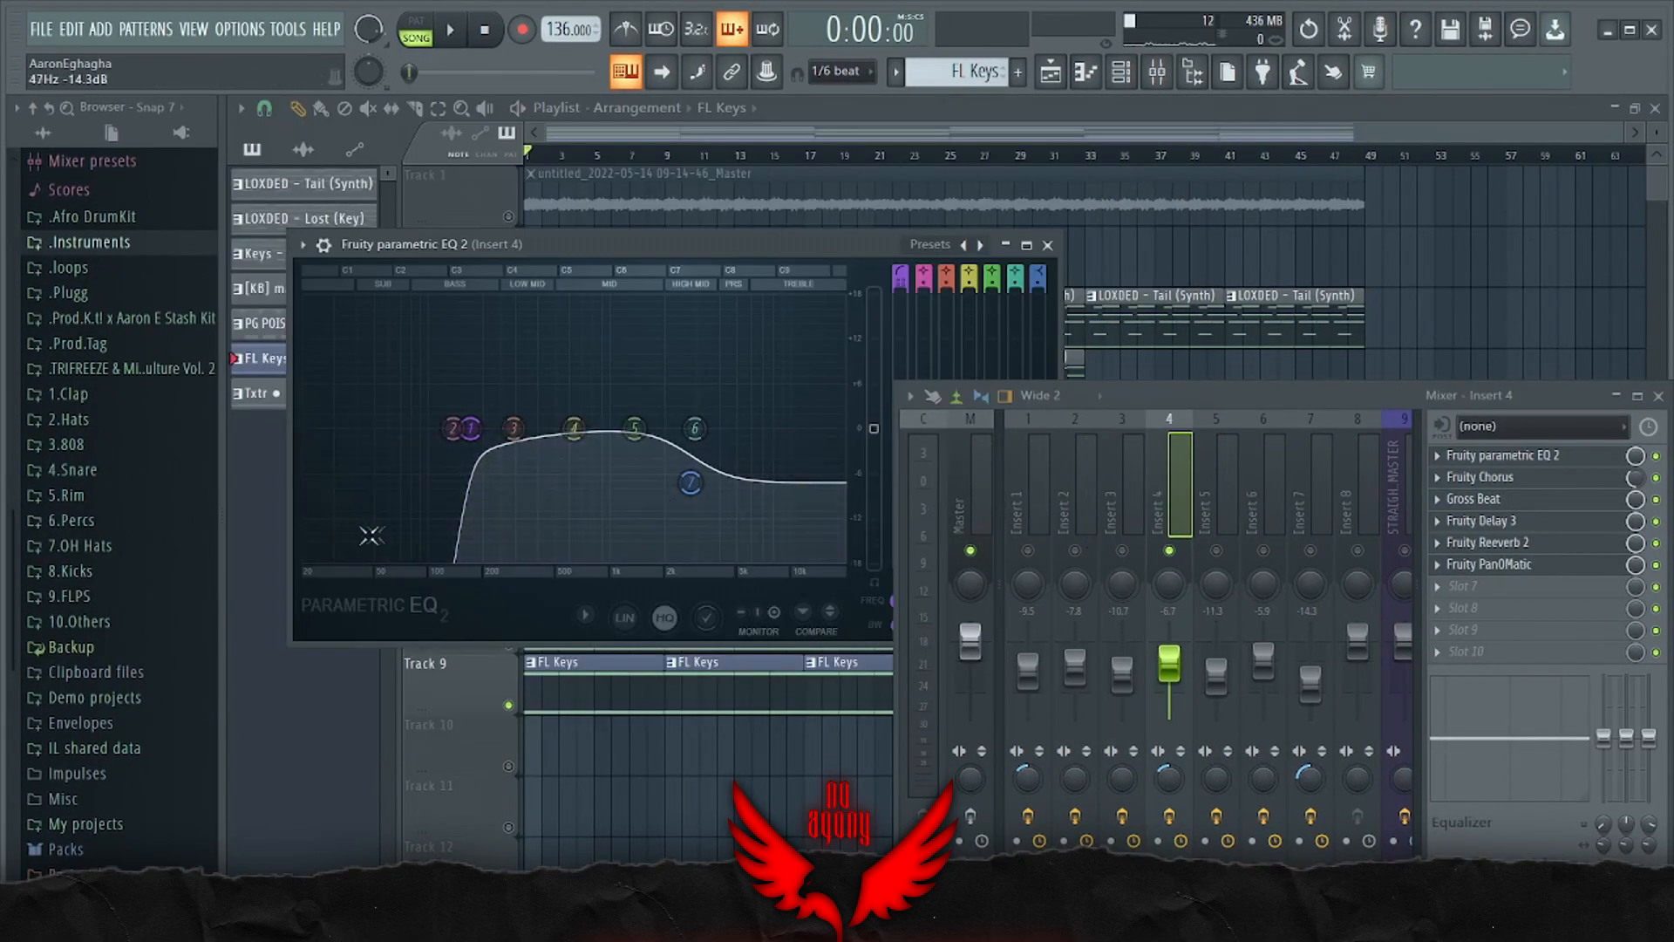
{"action": "key", "text": "space"}
{"action": "key", "text": "space"}
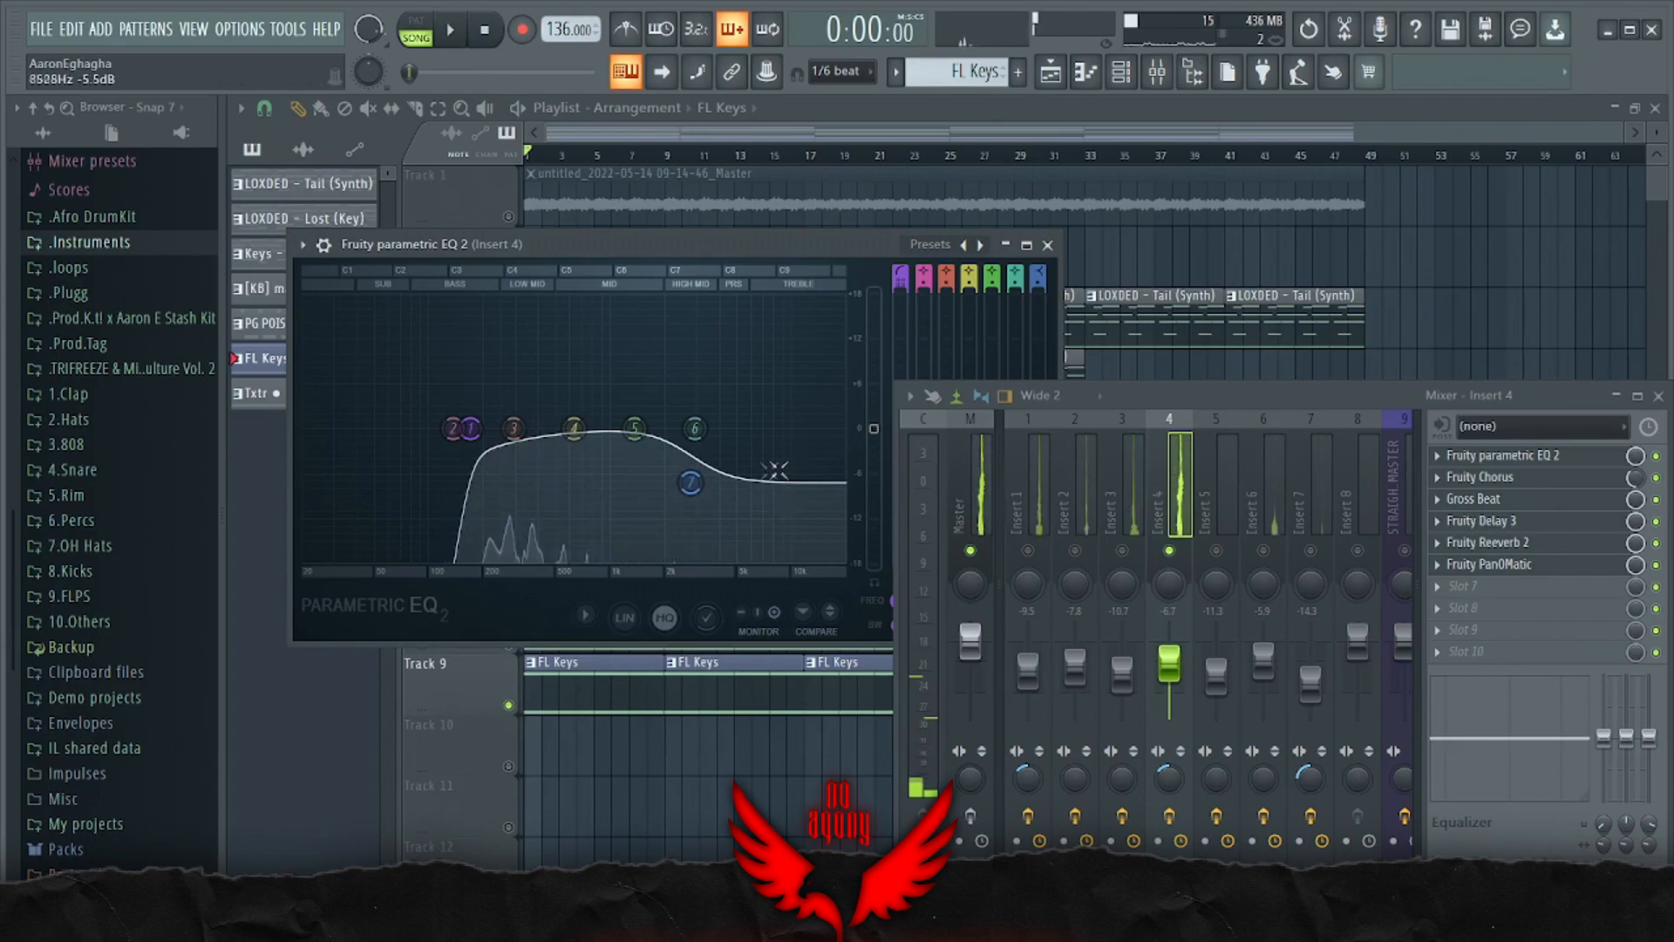
Open Fruity Chorus and Gross Beat on insert 4, show the Basic 2 time preset and play the melody through it
{"action": "left_click", "coordinate": [1474, 477]}
{"action": "left_click", "coordinate": [1483, 502]}
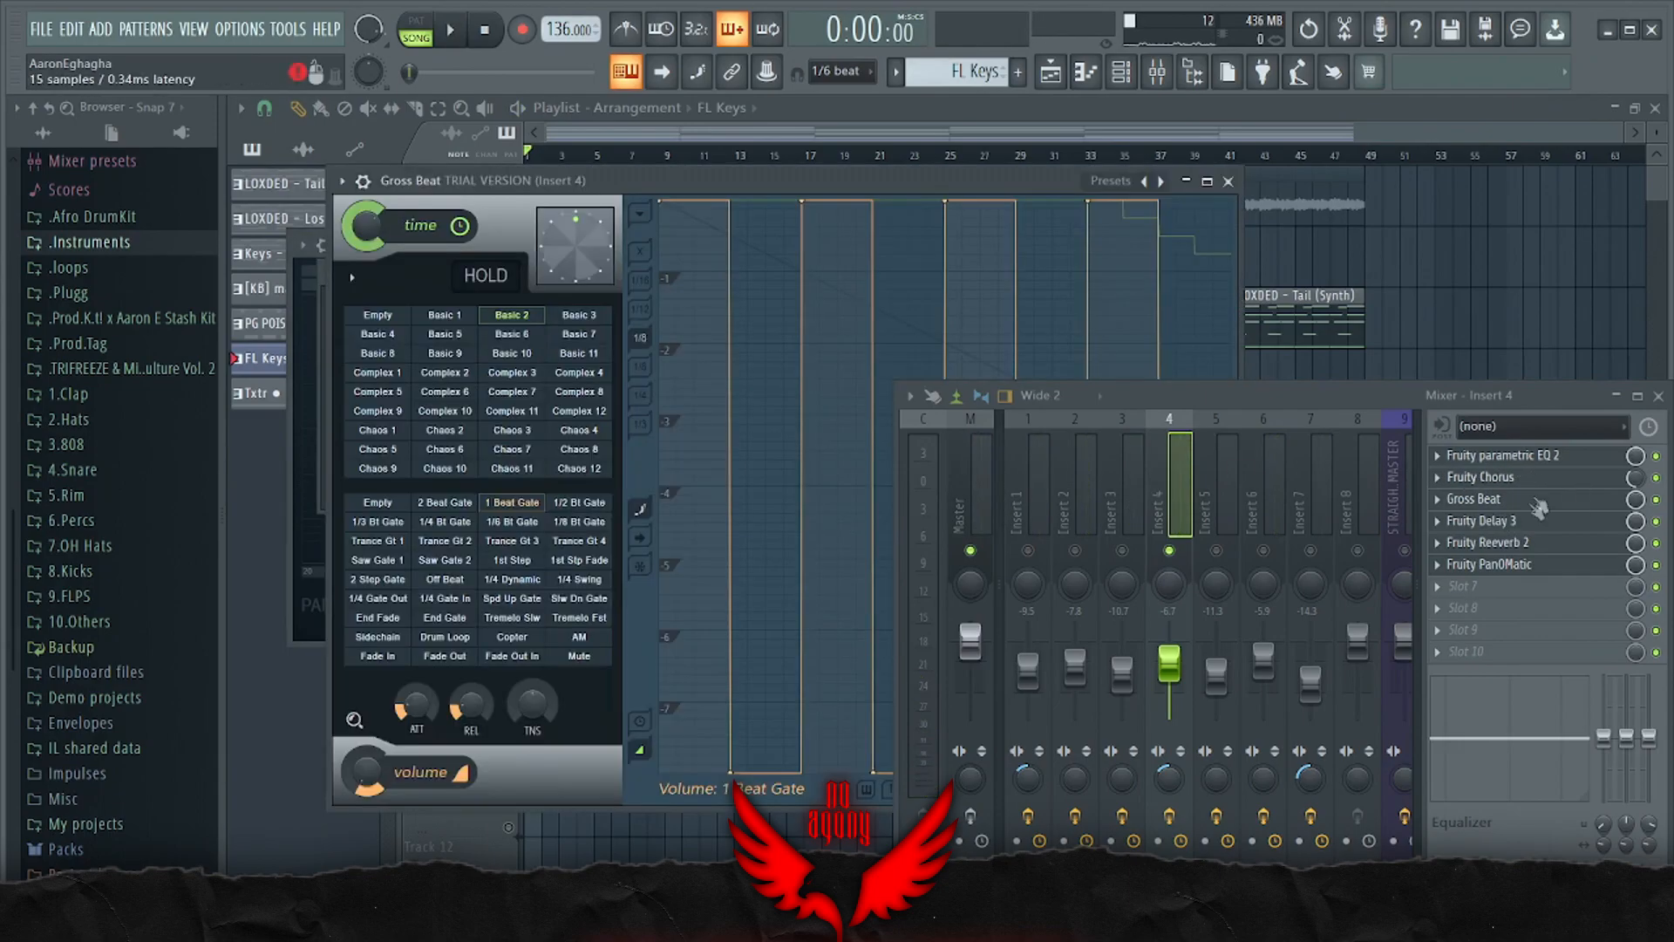
{"action": "left_click", "coordinate": [523, 317]}
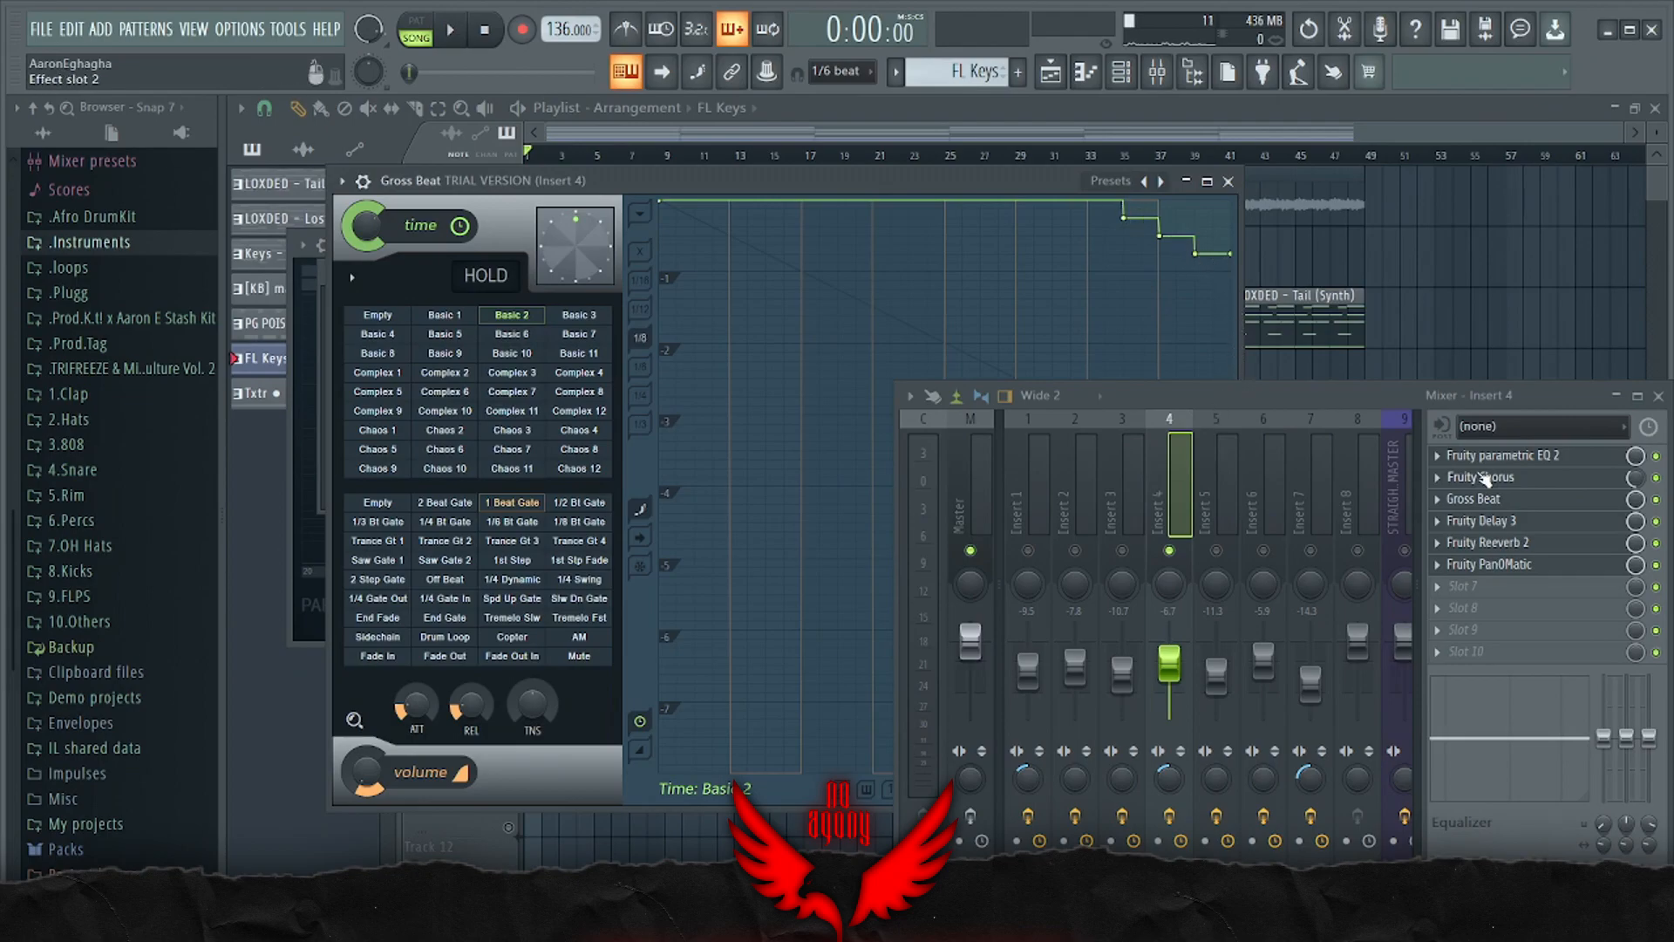
{"action": "key", "text": "space"}
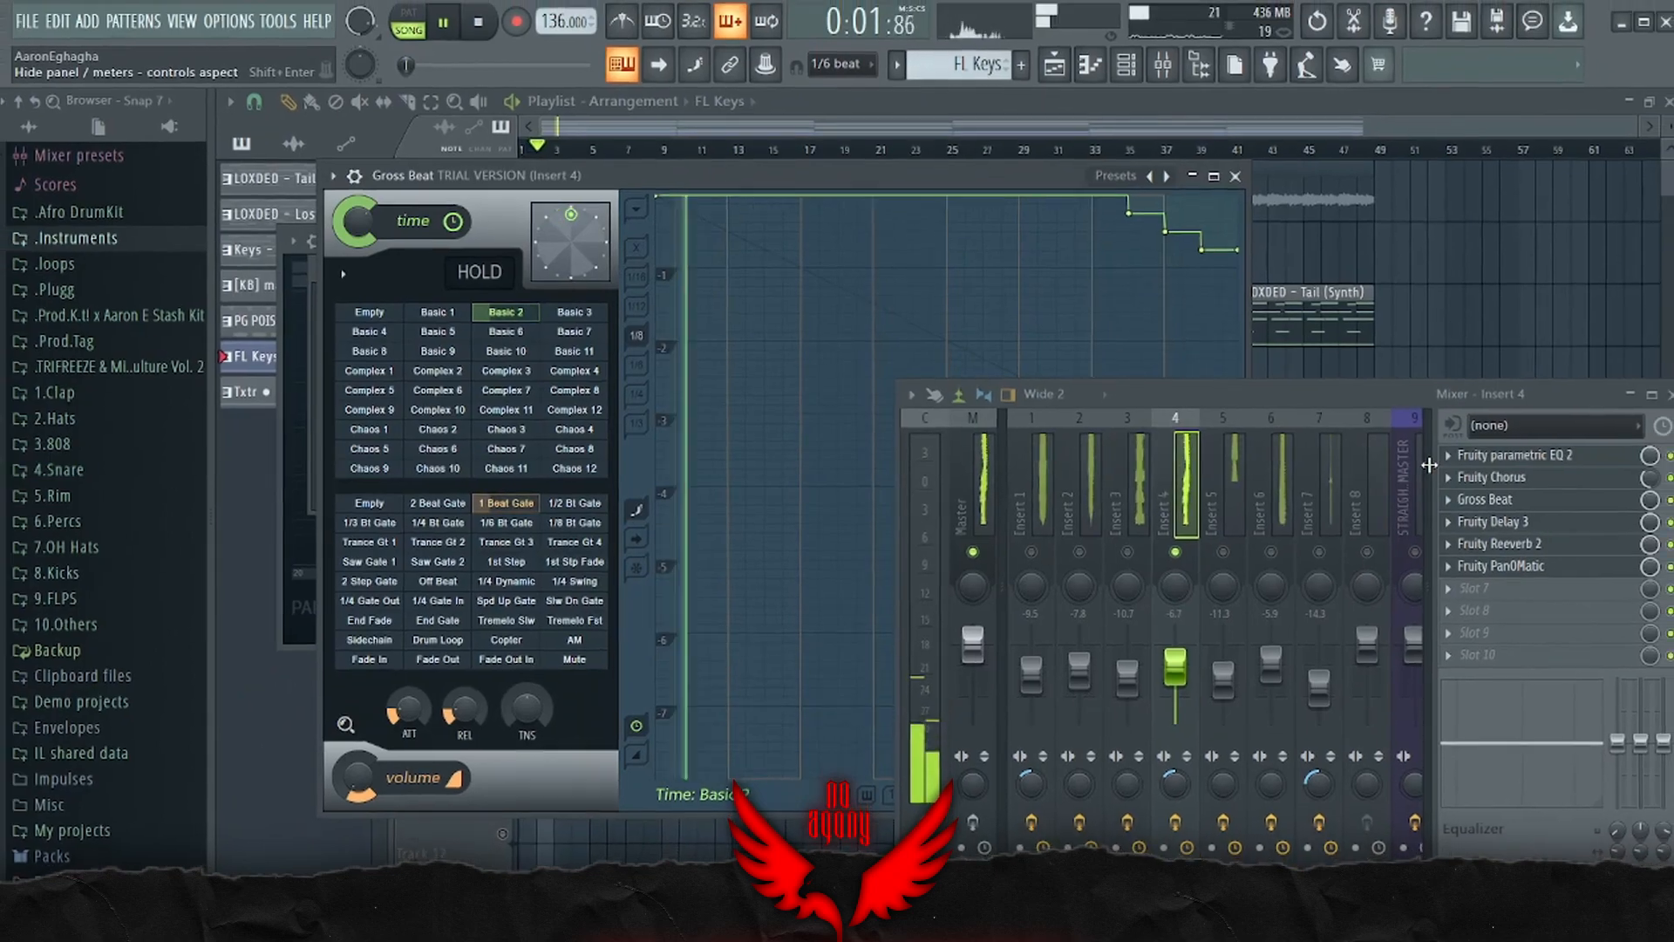
{"action": "key", "text": "space"}
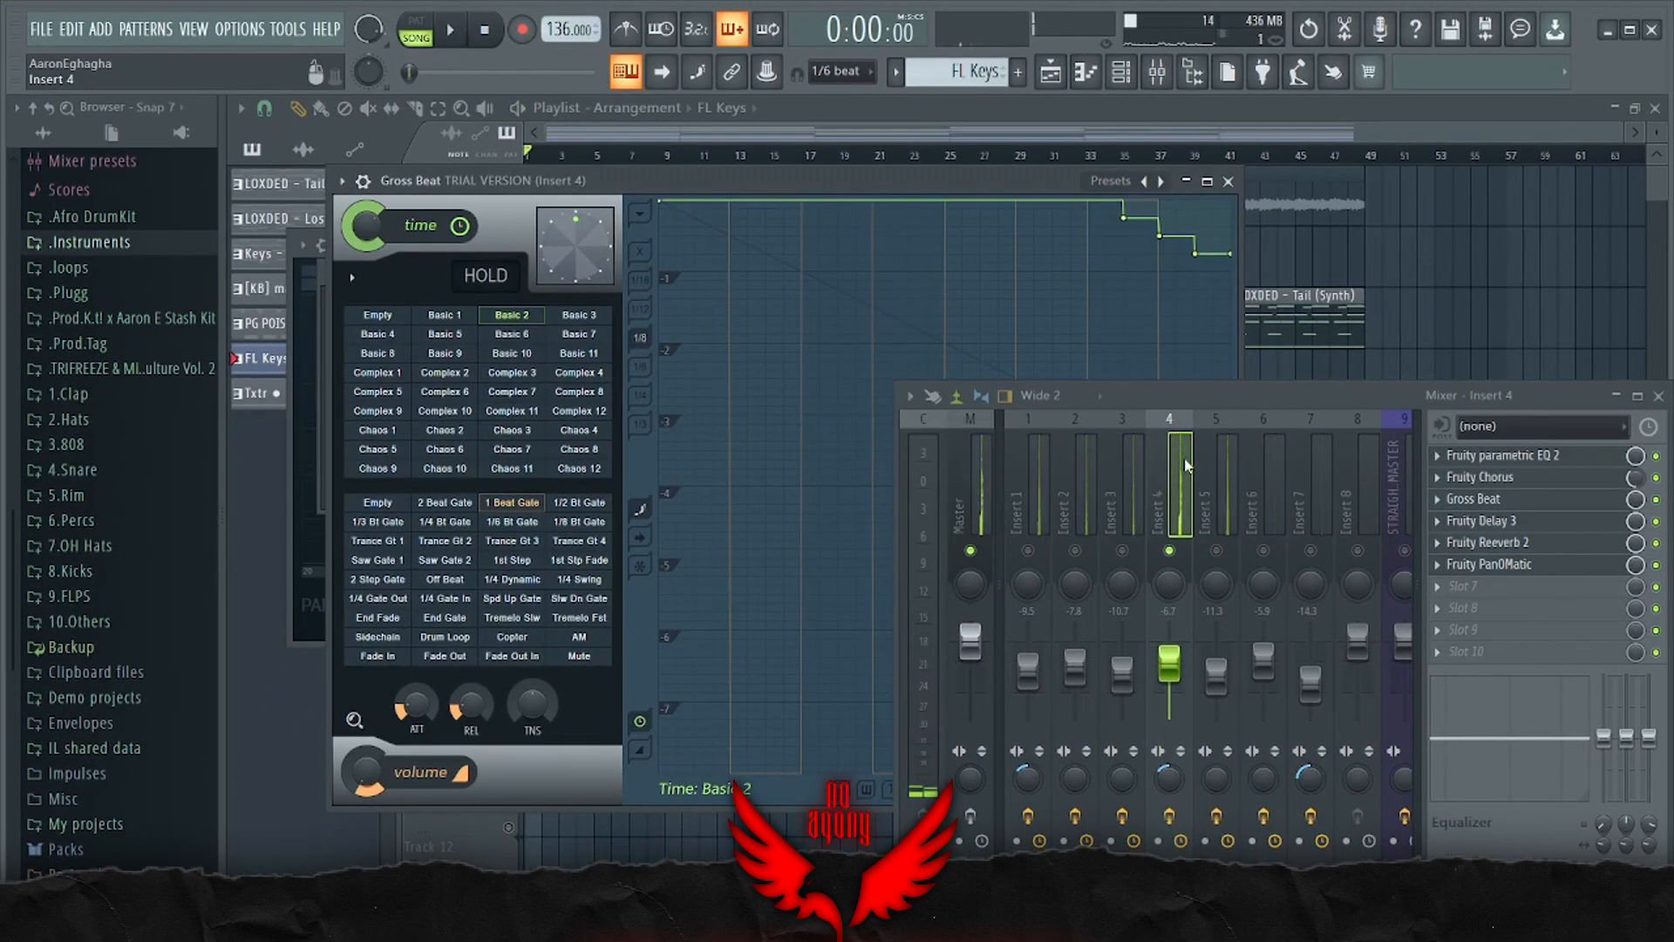
Show insert 4's Gross Beat 1 Beat Gate volume preset, then open its Fruity Delay 3, Fruity Reeverb 2 and Fruity PanOMatic
{"action": "left_click", "coordinate": [517, 505]}
{"action": "left_click", "coordinate": [1517, 541]}
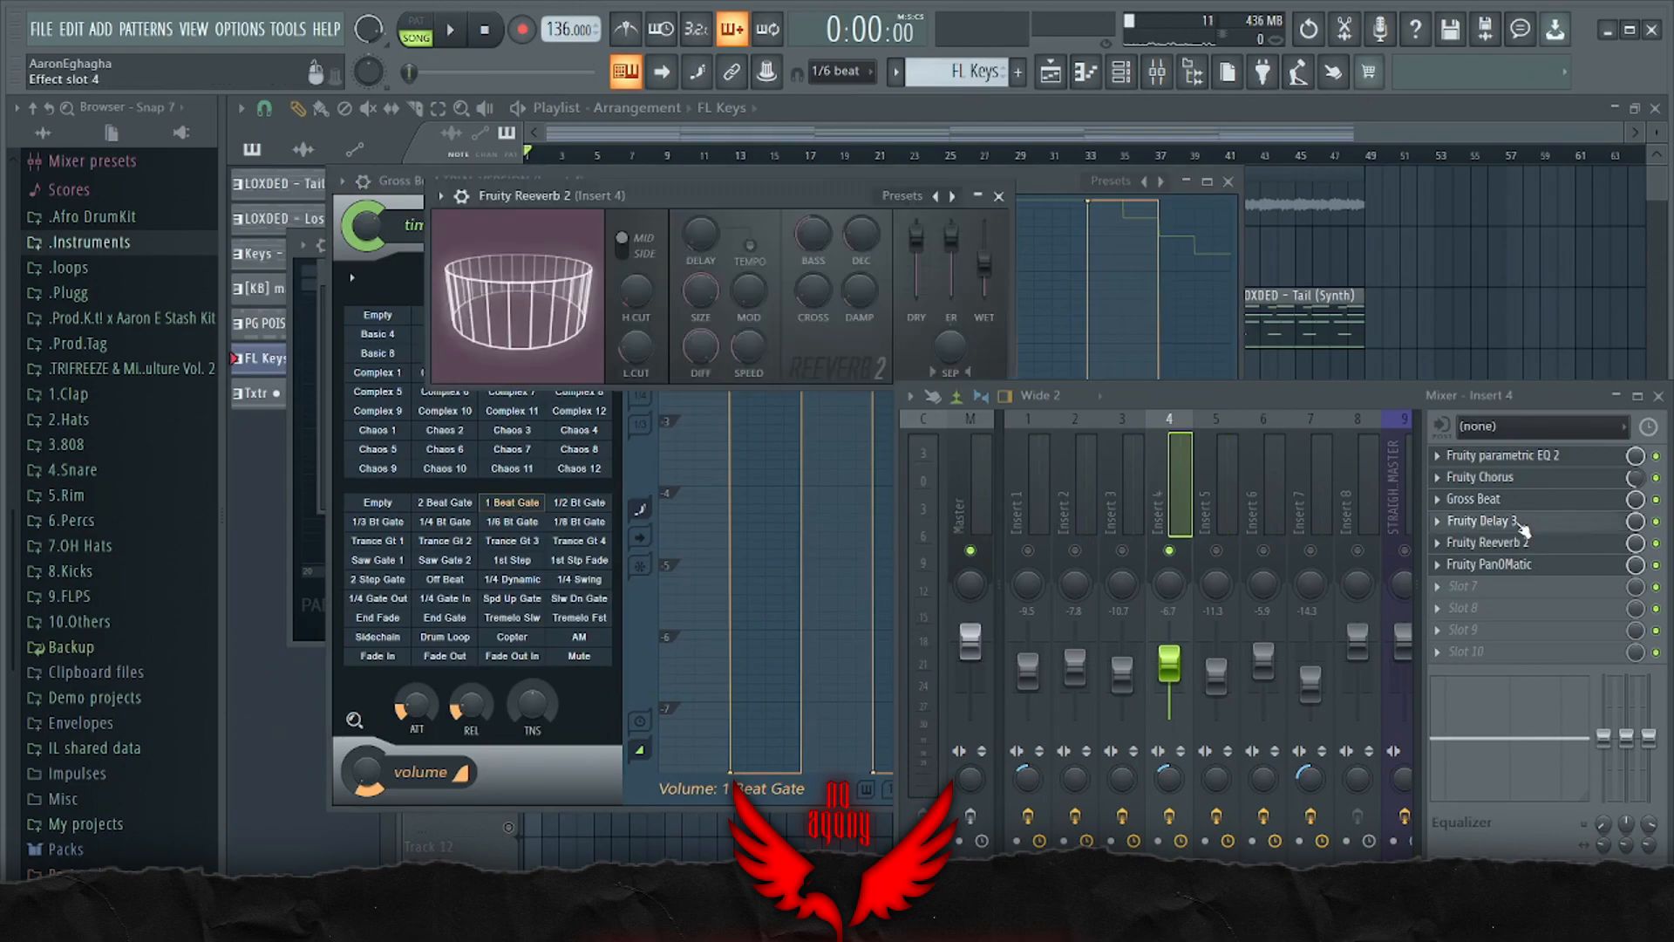
{"action": "left_click", "coordinate": [1519, 524]}
{"action": "left_click", "coordinate": [1521, 542]}
{"action": "left_click", "coordinate": [1531, 564]}
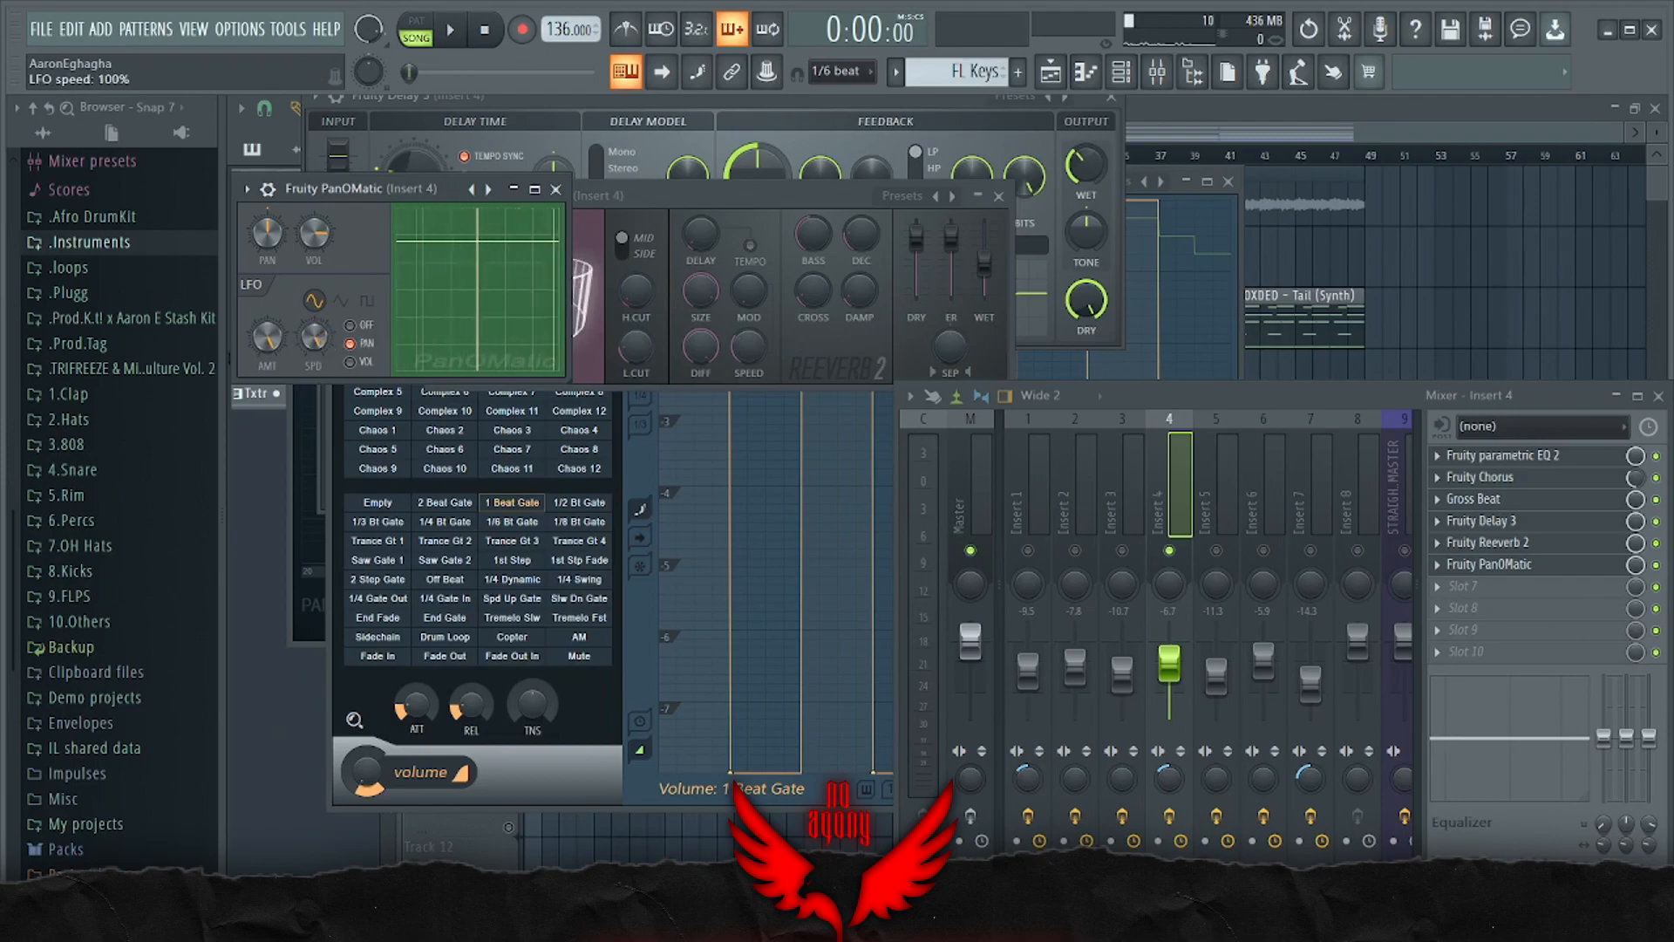
Play insert 4 through its full effect chain and compare playback with its effects disabled and enabled
{"action": "key", "text": "space"}
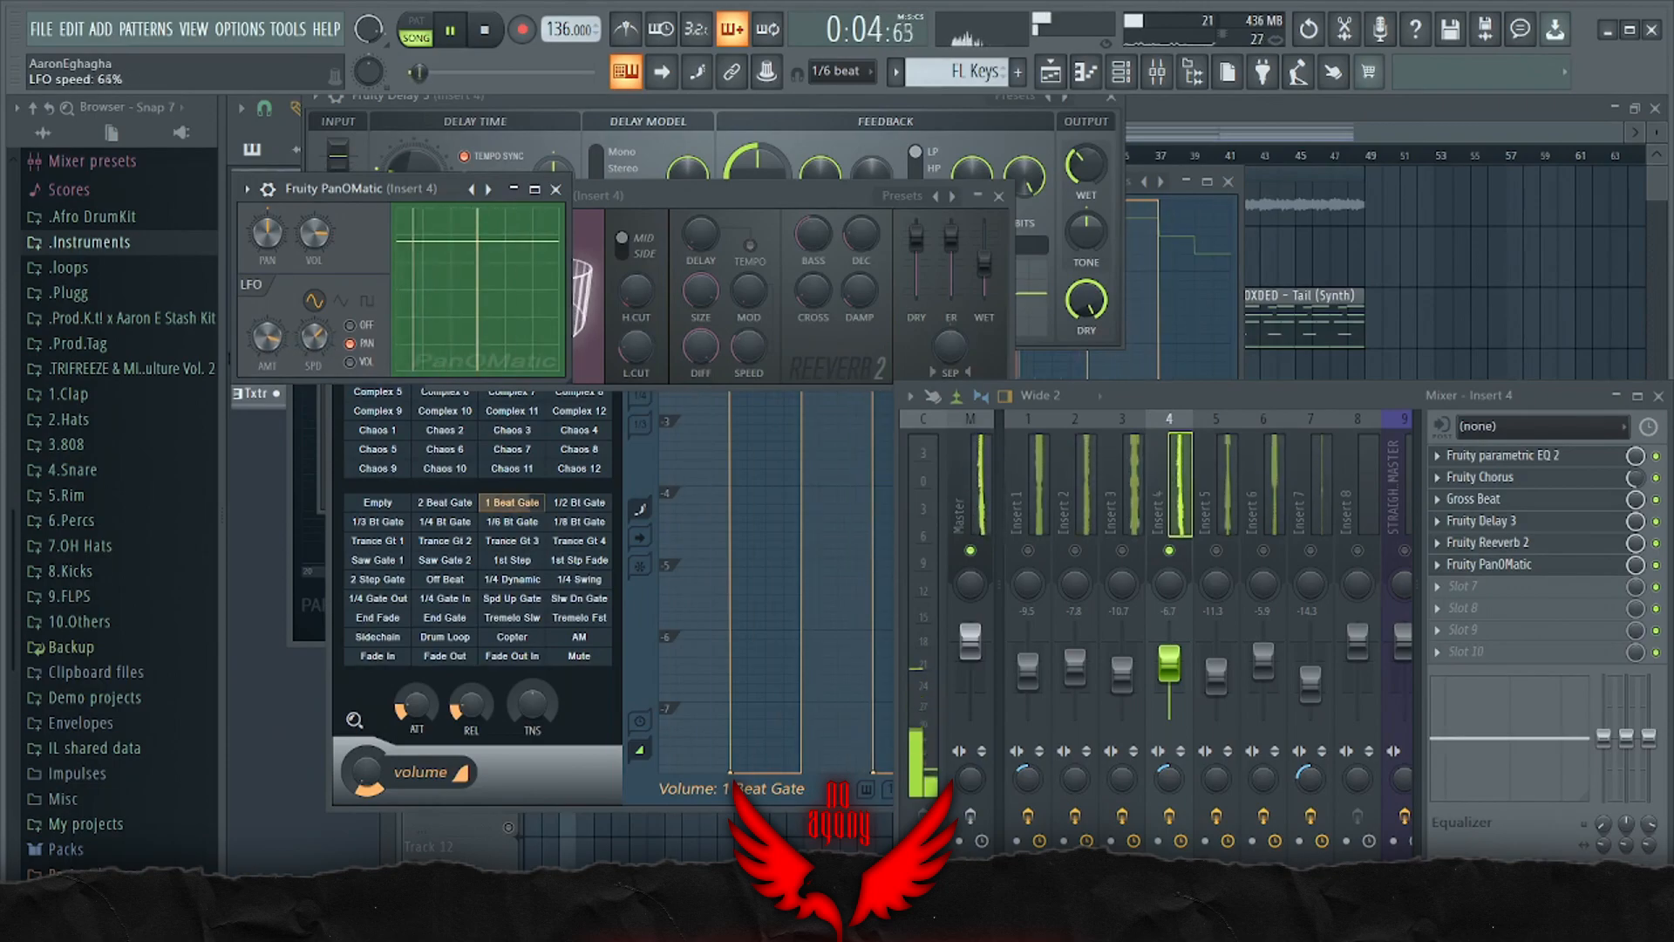
{"action": "key", "text": "space"}
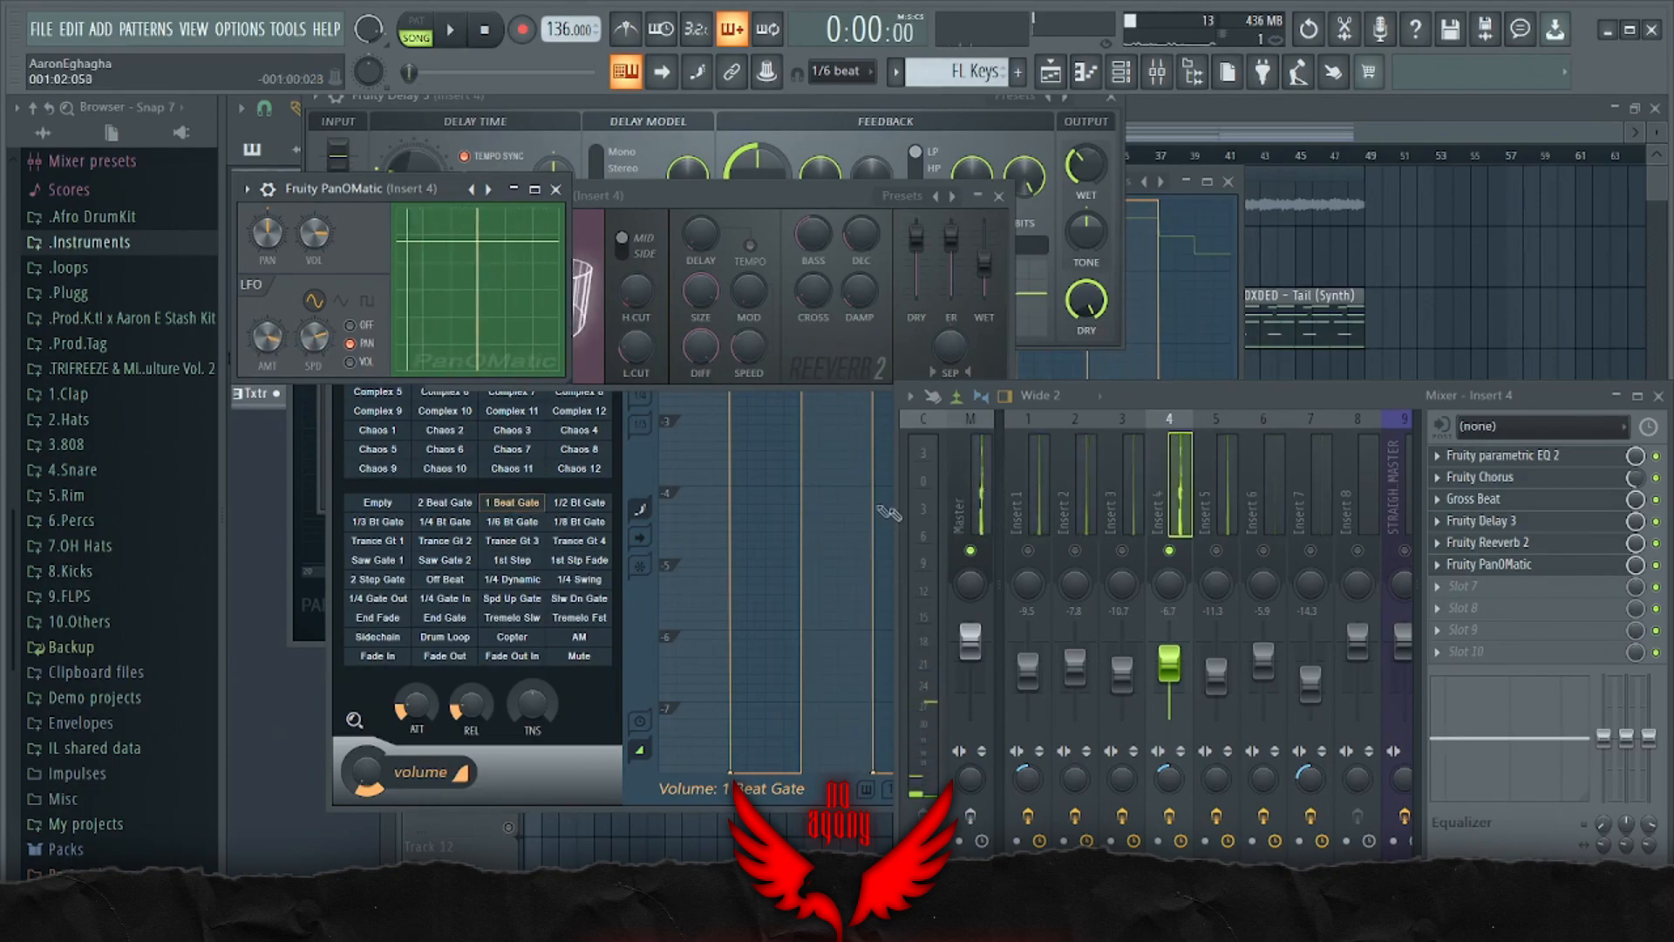
{"action": "left_click", "coordinate": [1217, 543]}
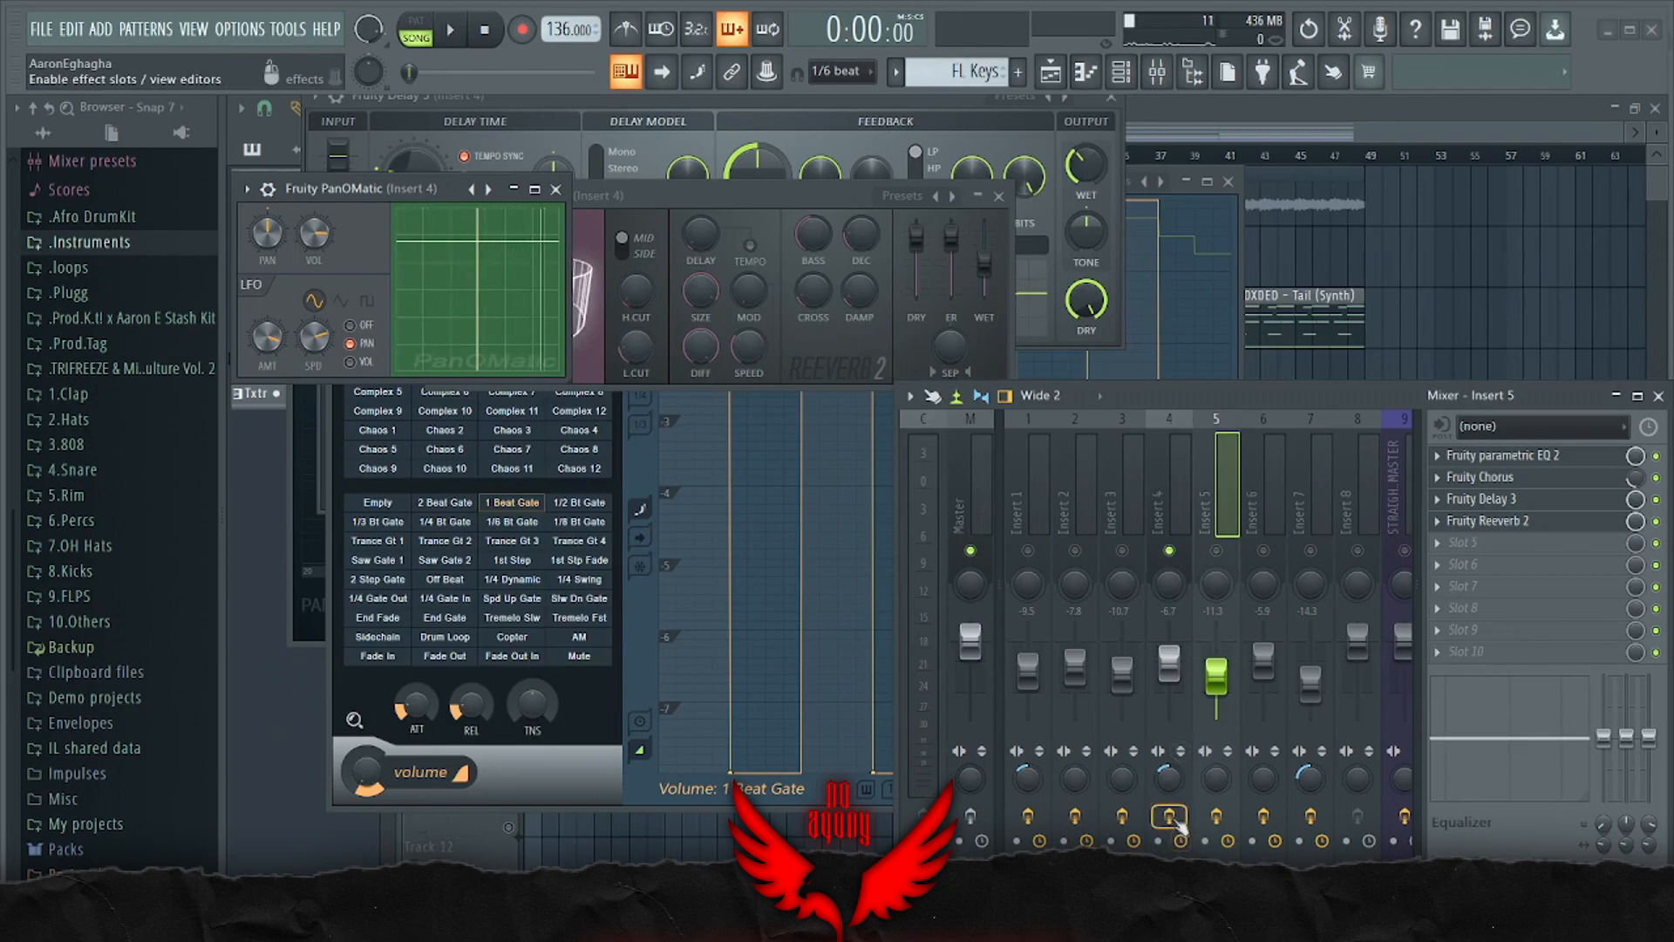
{"action": "key", "text": "space"}
{"action": "left_click", "coordinate": [1225, 515]}
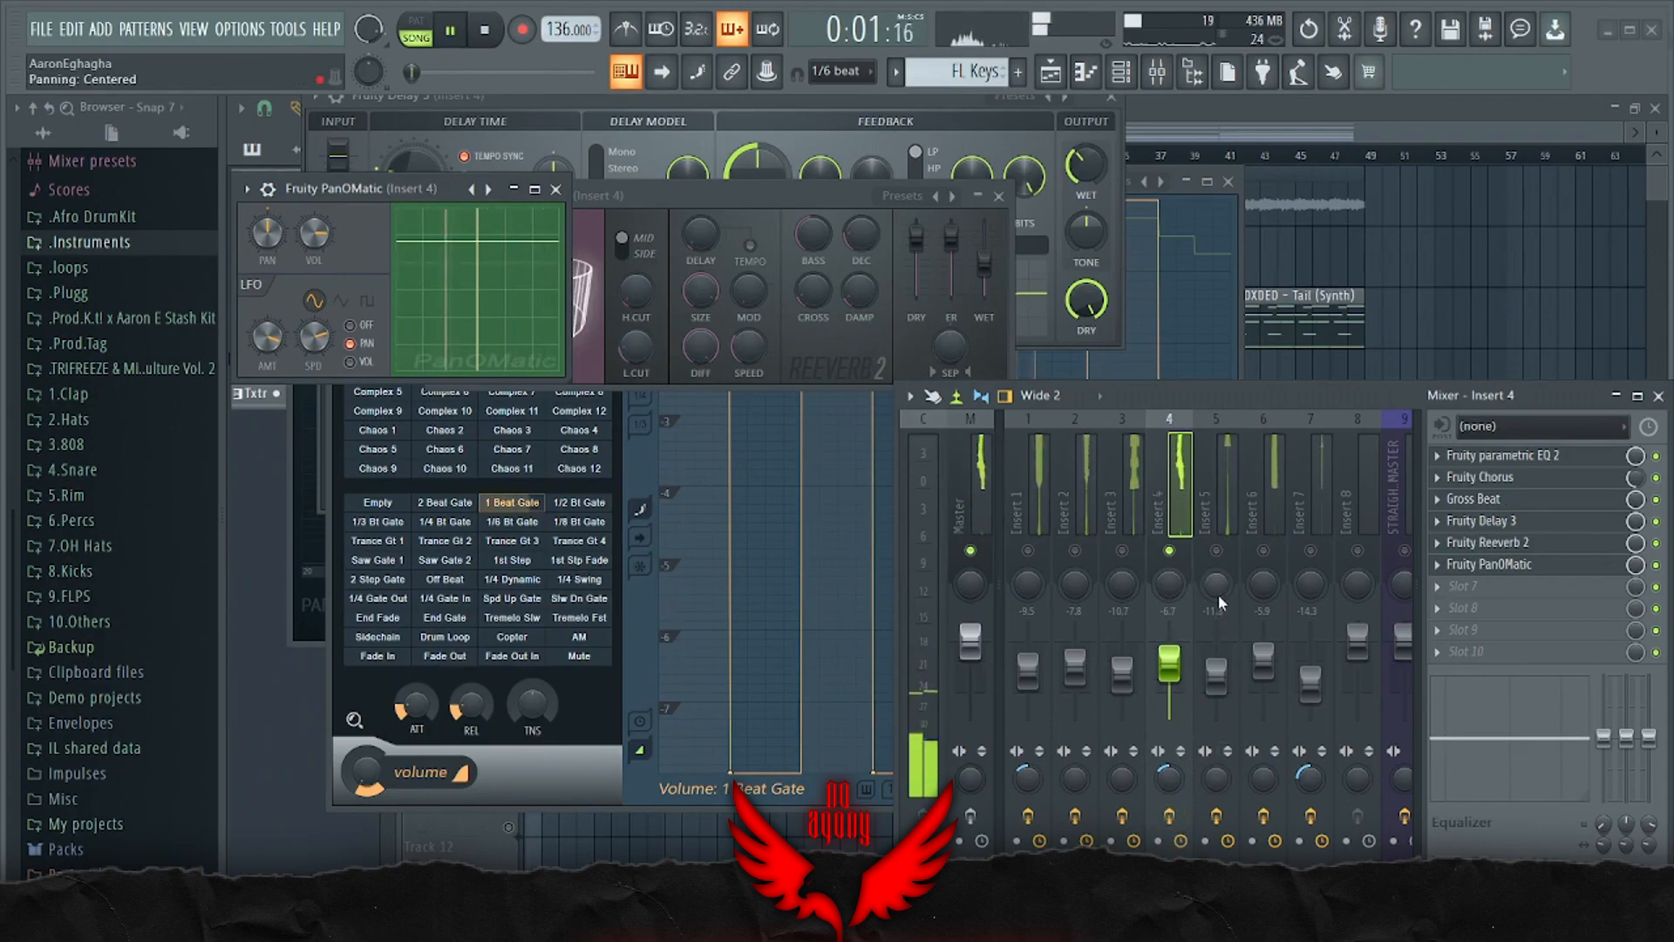
{"action": "key", "text": "space"}
Open insert 5's Fruity parametric EQ 2, Fruity Chorus, Fruity Delay 3 and Fruity Reeverb 2 and play the melody through them
{"action": "left_click", "coordinate": [1211, 528]}
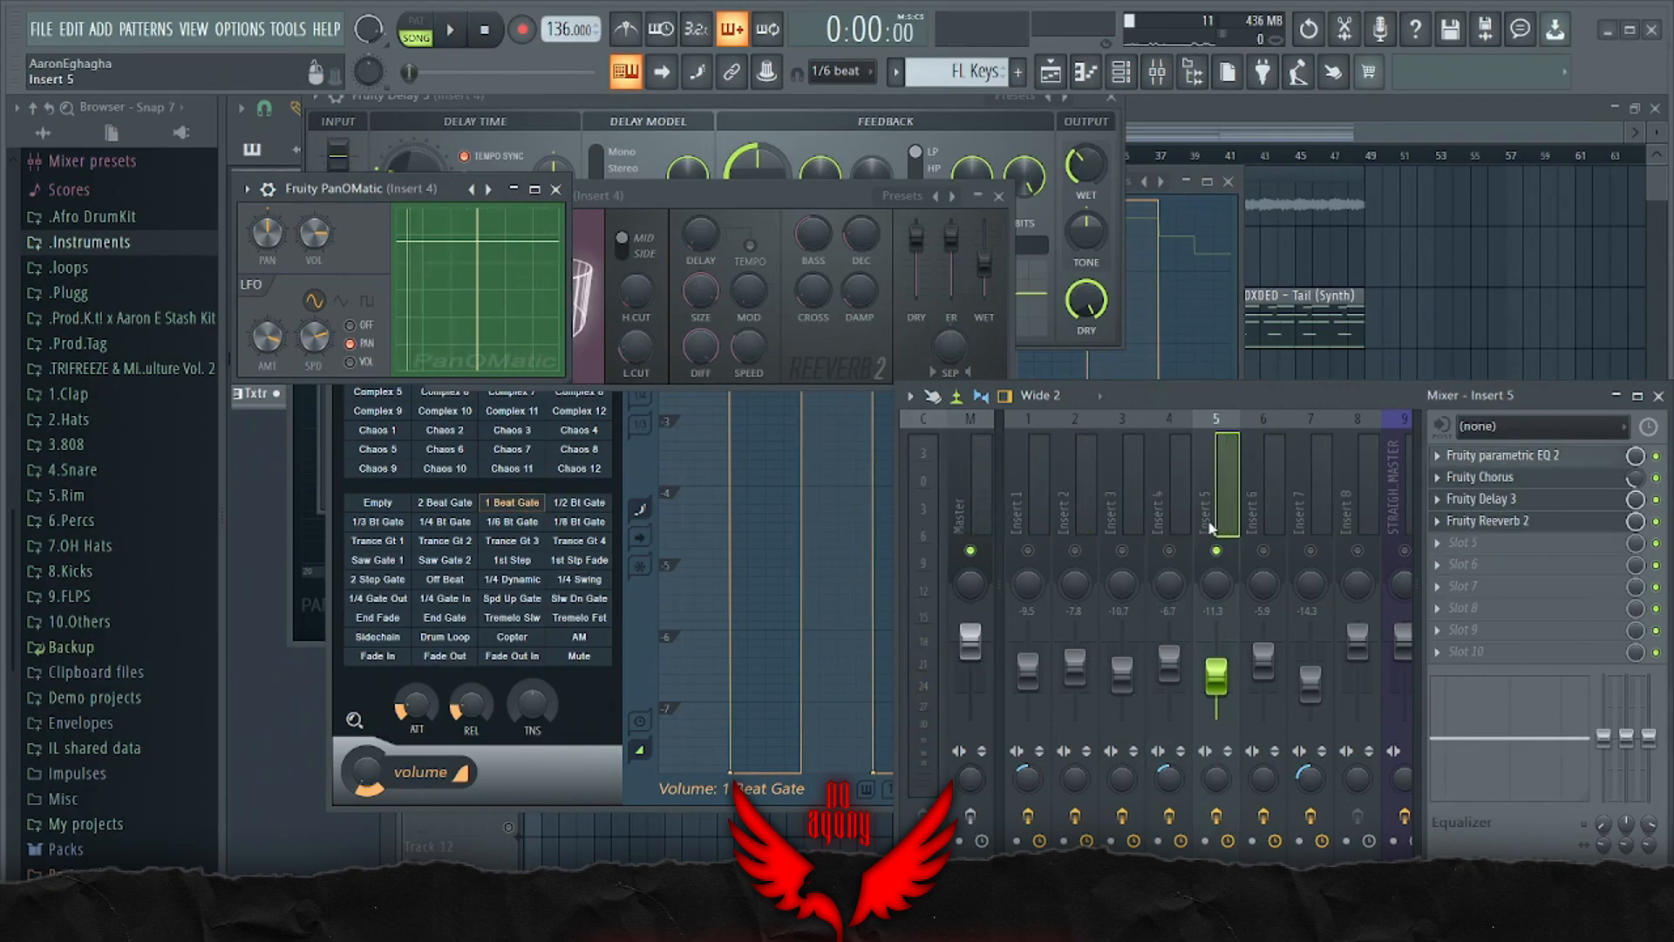
{"action": "left_click", "coordinate": [1494, 455]}
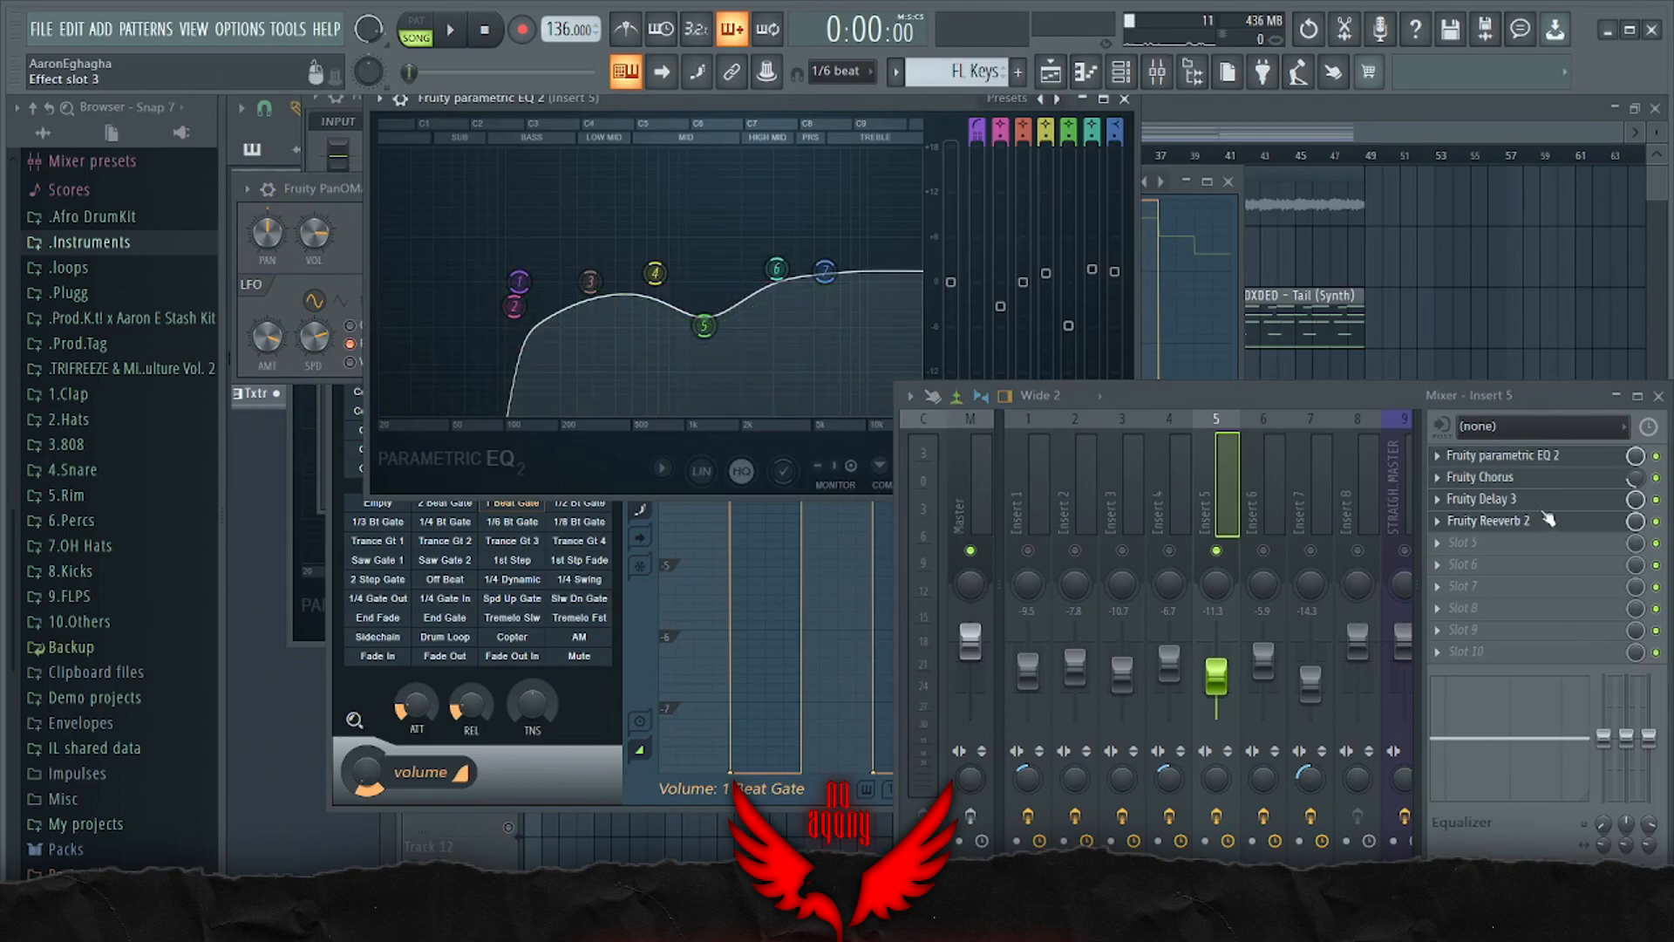
{"action": "left_click", "coordinate": [1512, 480]}
{"action": "left_click", "coordinate": [1455, 499]}
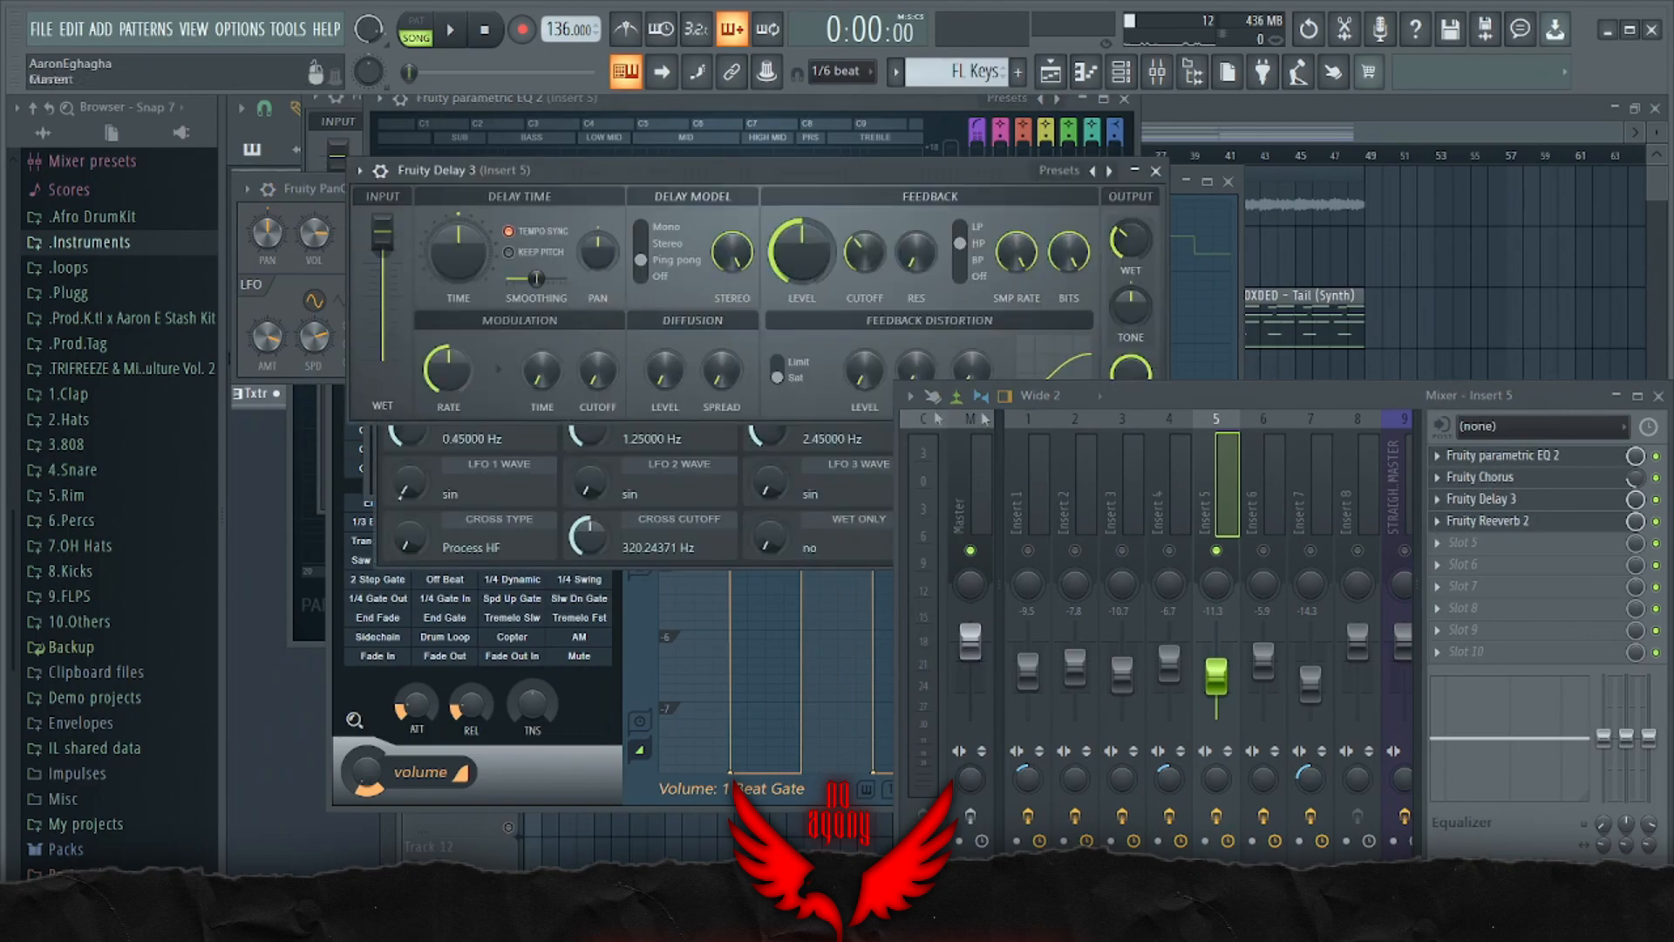
{"action": "left_click", "coordinate": [1474, 521]}
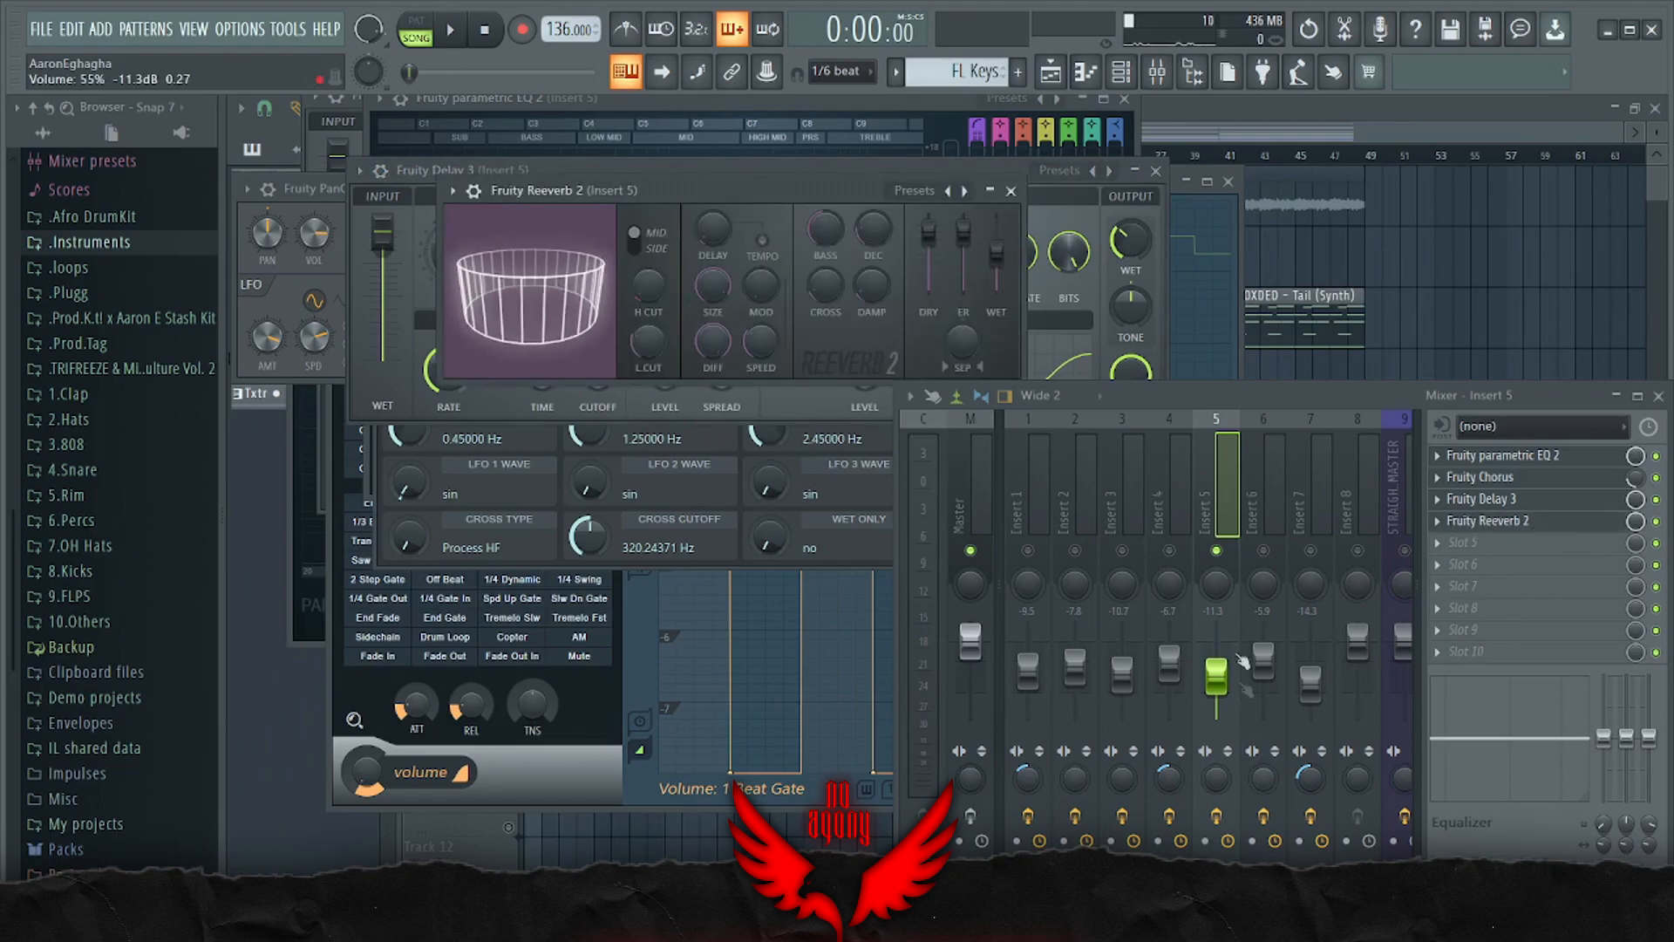
{"action": "key", "text": "space"}
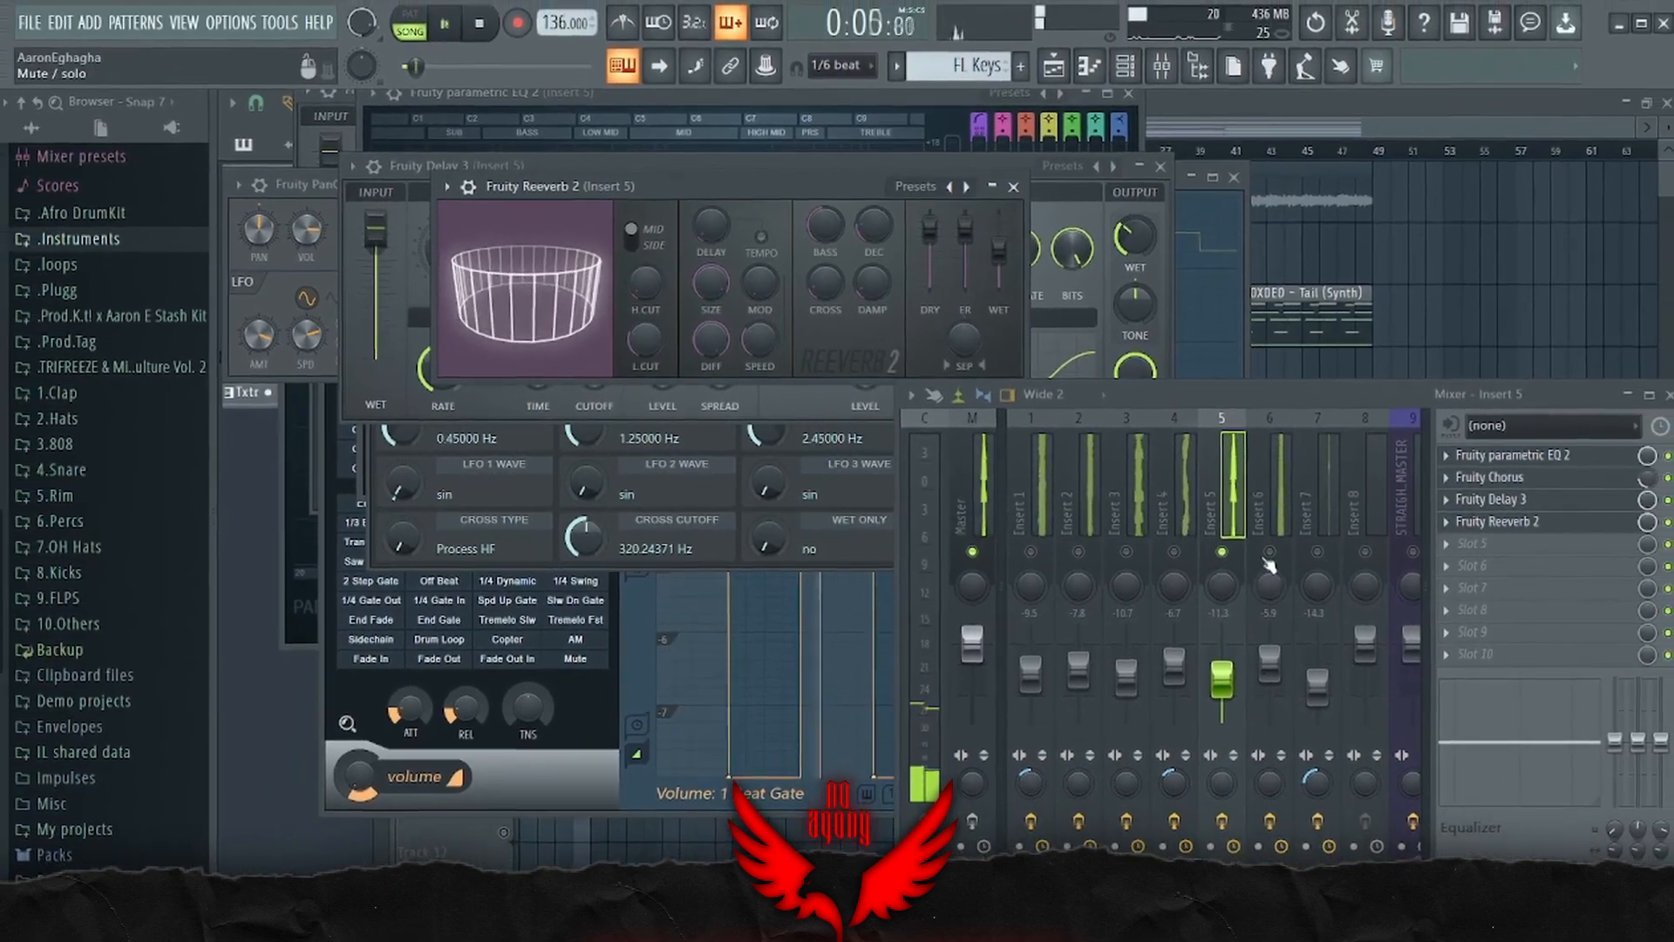
Open Fruity parametric EQ 2 on insert 6 and examine its curve while playing the FL Keys pattern
{"action": "left_click", "coordinate": [1474, 456]}
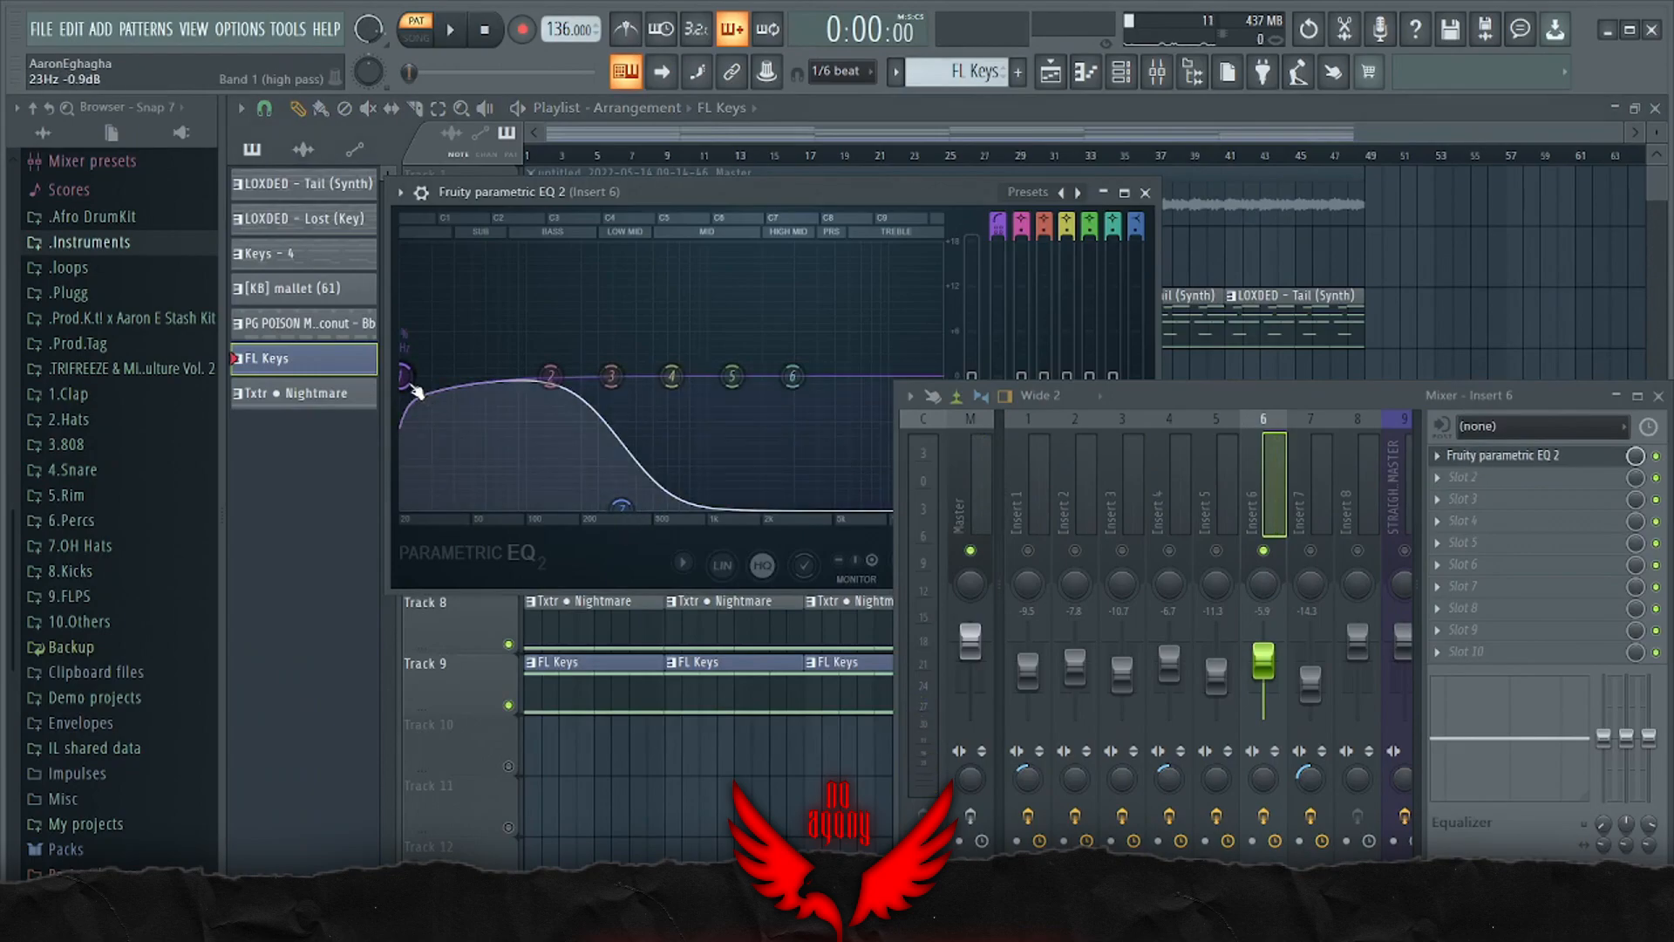
{"action": "key", "text": "space"}
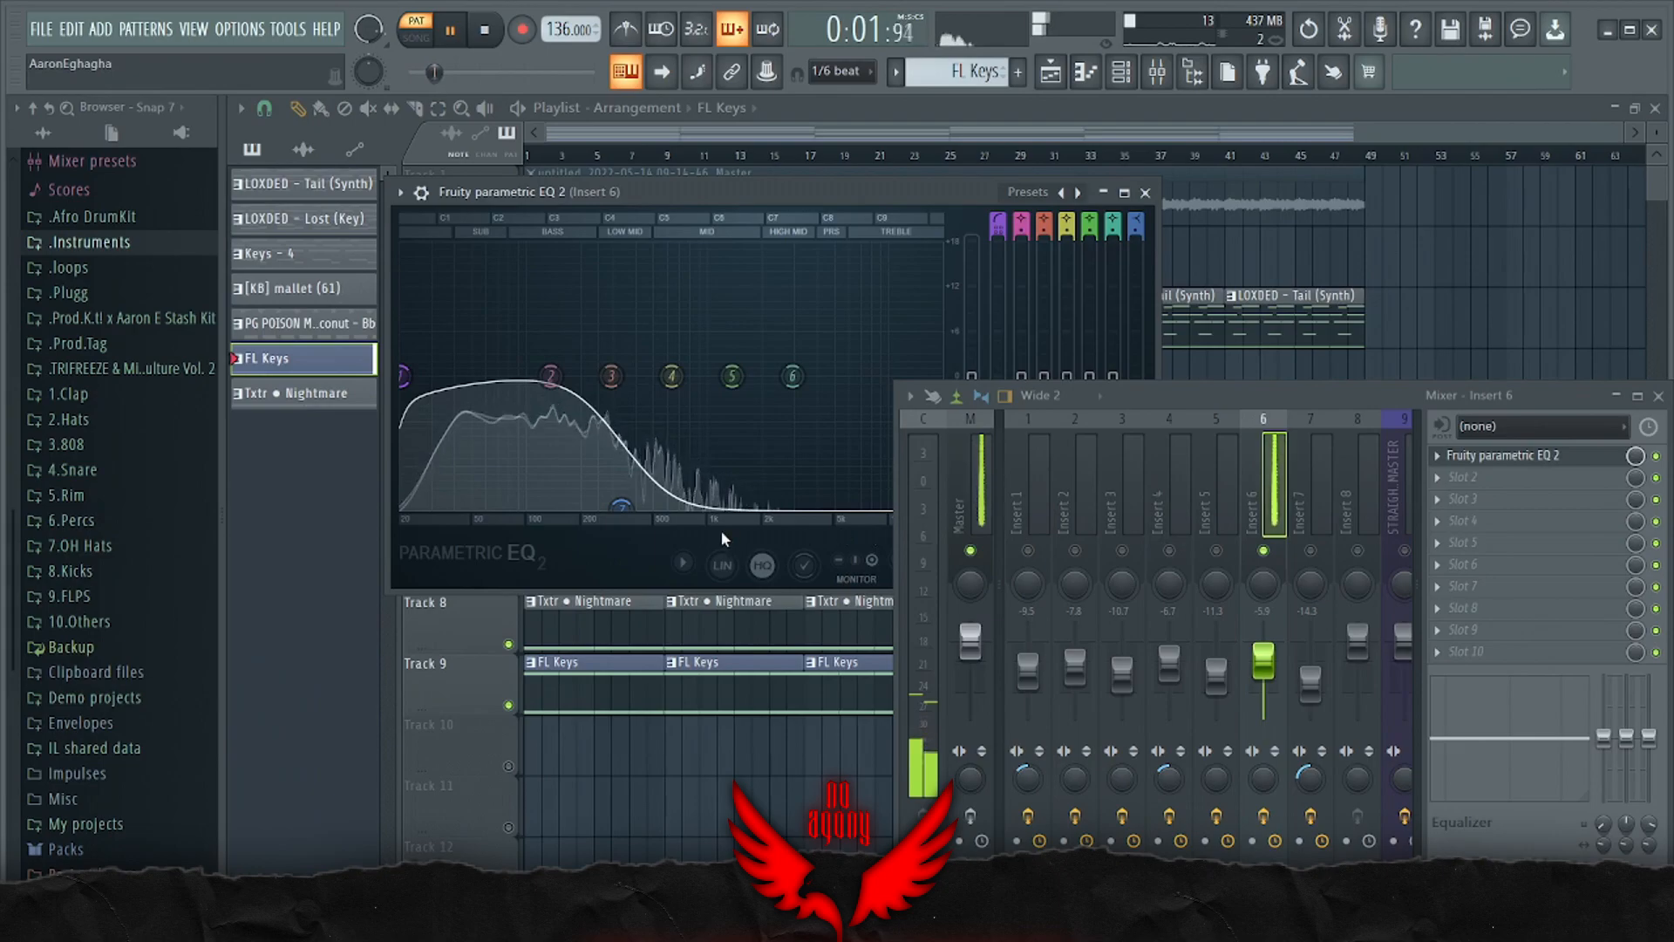
{"action": "key", "text": "space"}
Move band 1 of insert 7's Fruity parametric EQ 2 to a slightly higher frequency and open the insert's Fruity Reeverb 2
{"action": "left_click", "coordinate": [1311, 516]}
{"action": "left_click", "coordinate": [1518, 459]}
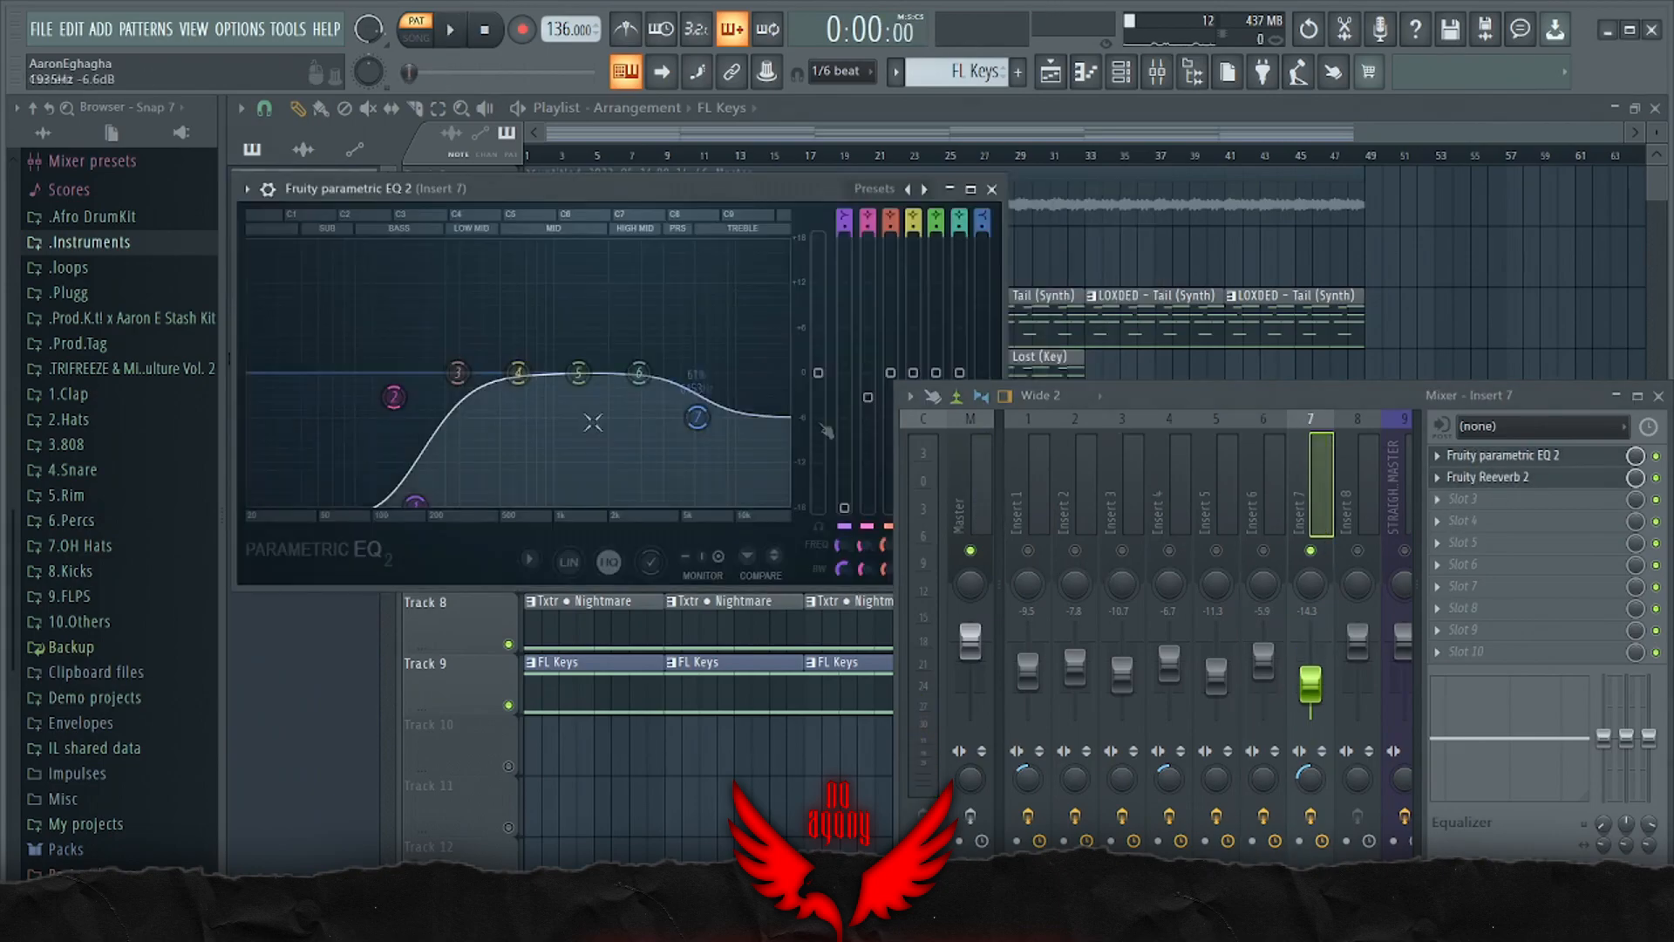
{"action": "mouse_move", "coordinate": [420, 505]}
{"action": "left_mouse_down"}
{"action": "mouse_move", "coordinate": [356, 494]}
{"action": "mouse_move", "coordinate": [429, 504]}
{"action": "left_mouse_up"}
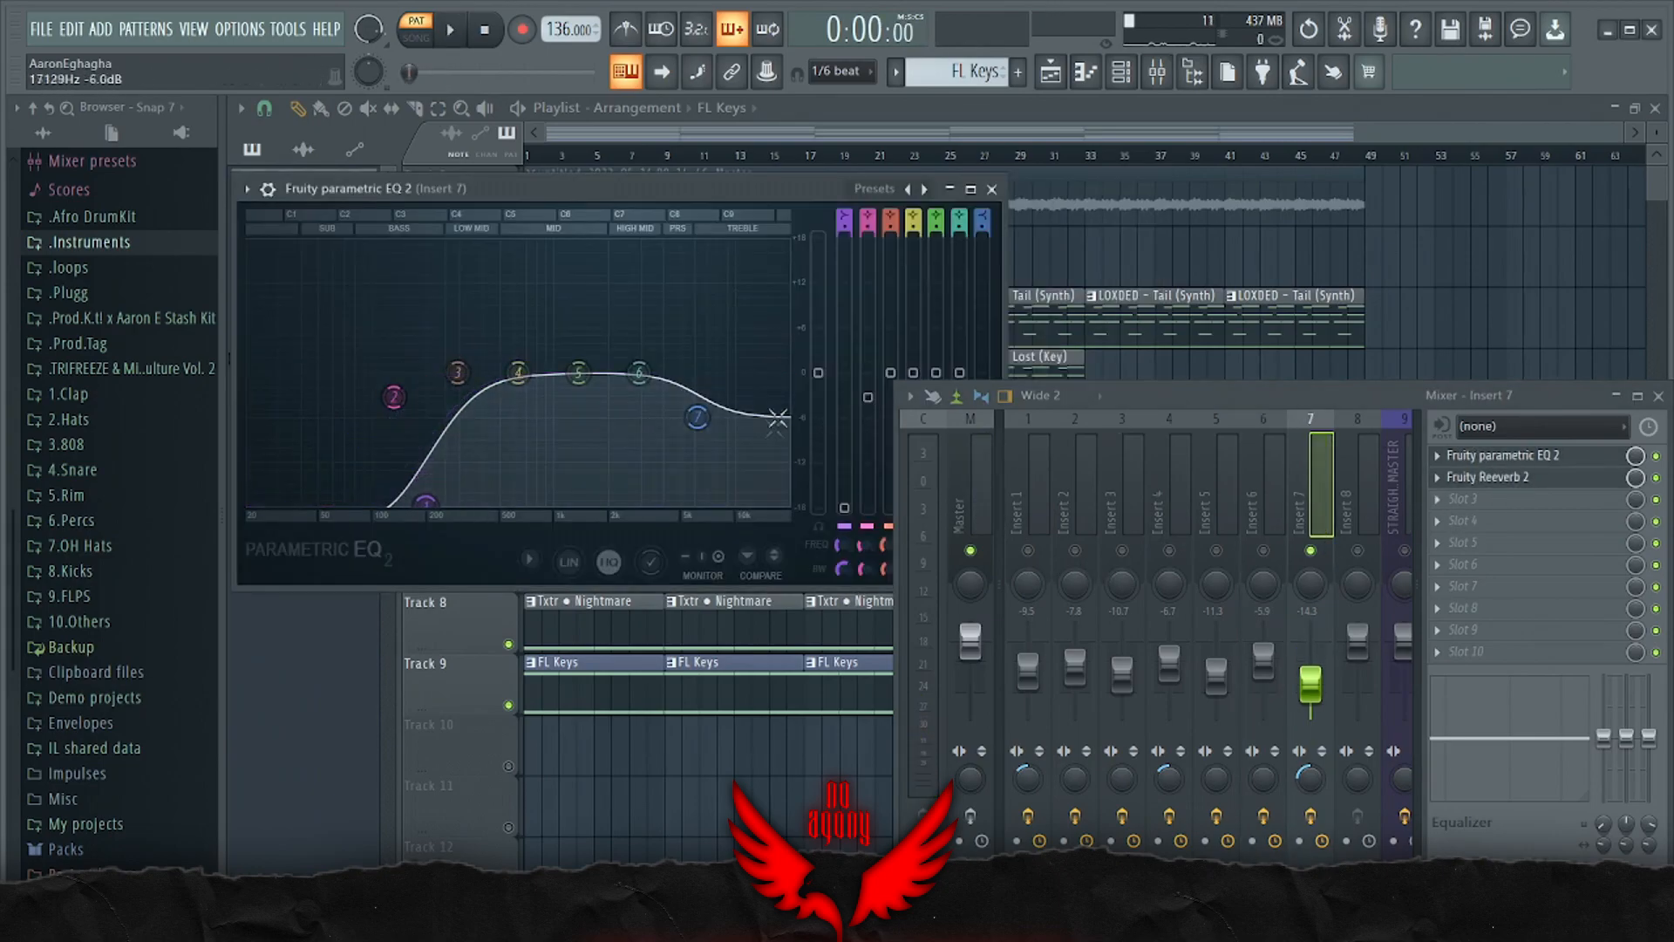
{"action": "left_click", "coordinate": [1495, 477]}
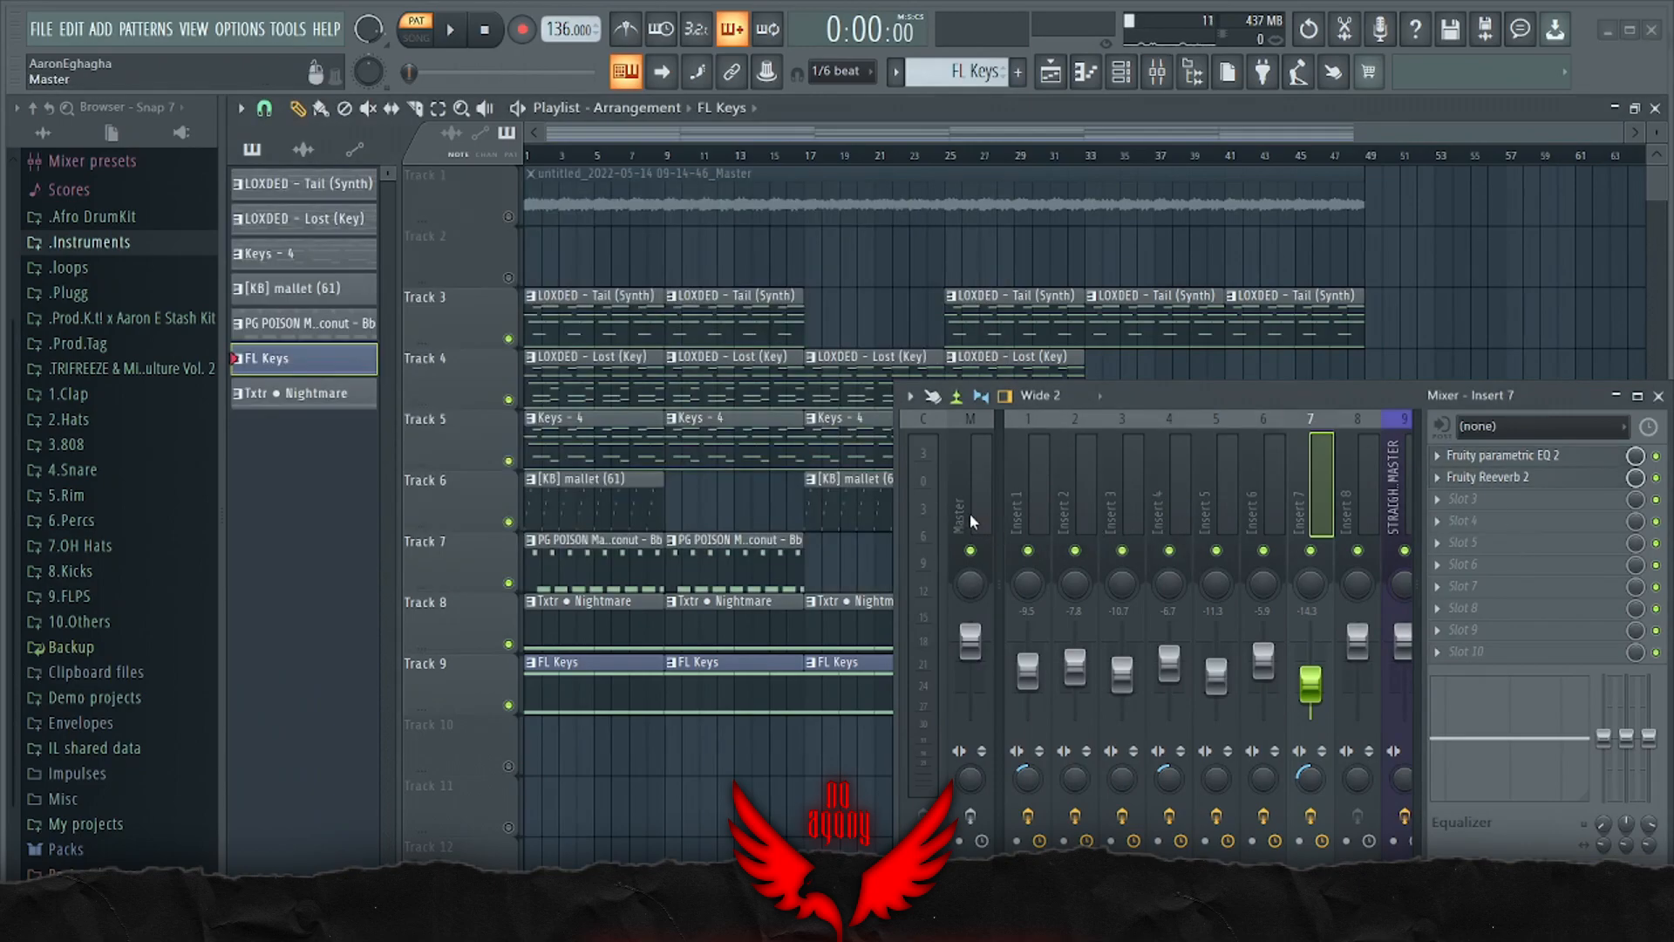
Select the master track and compare full song playback with the master effects enabled and disabled
{"action": "left_click", "coordinate": [970, 513]}
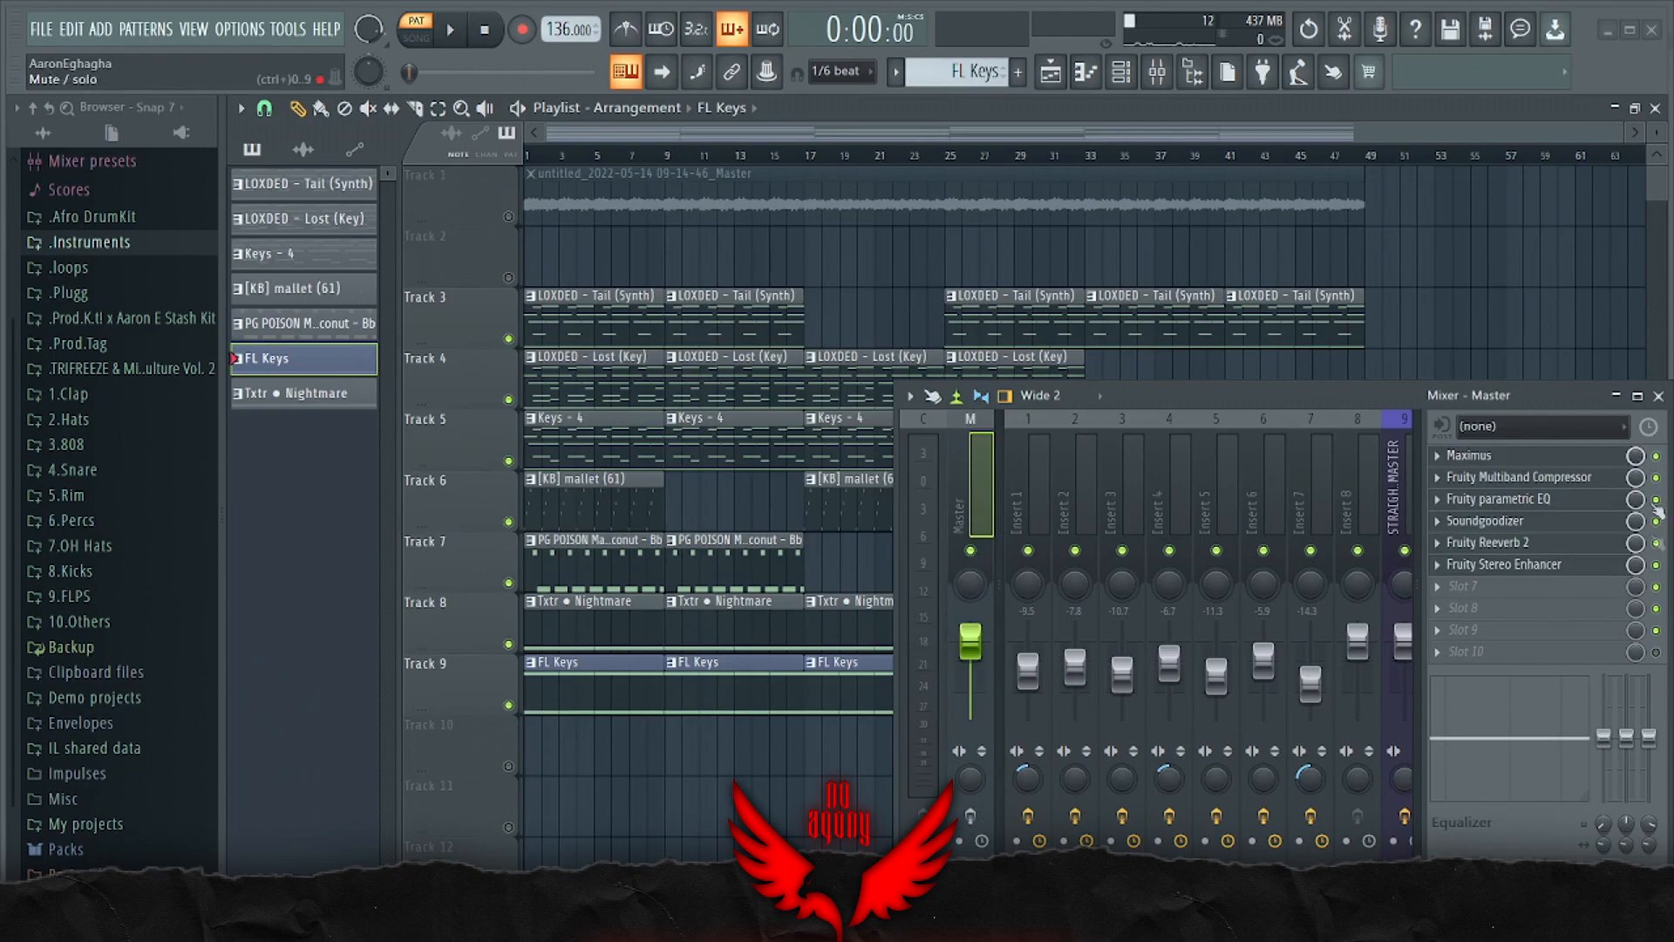
{"action": "key", "text": "space"}
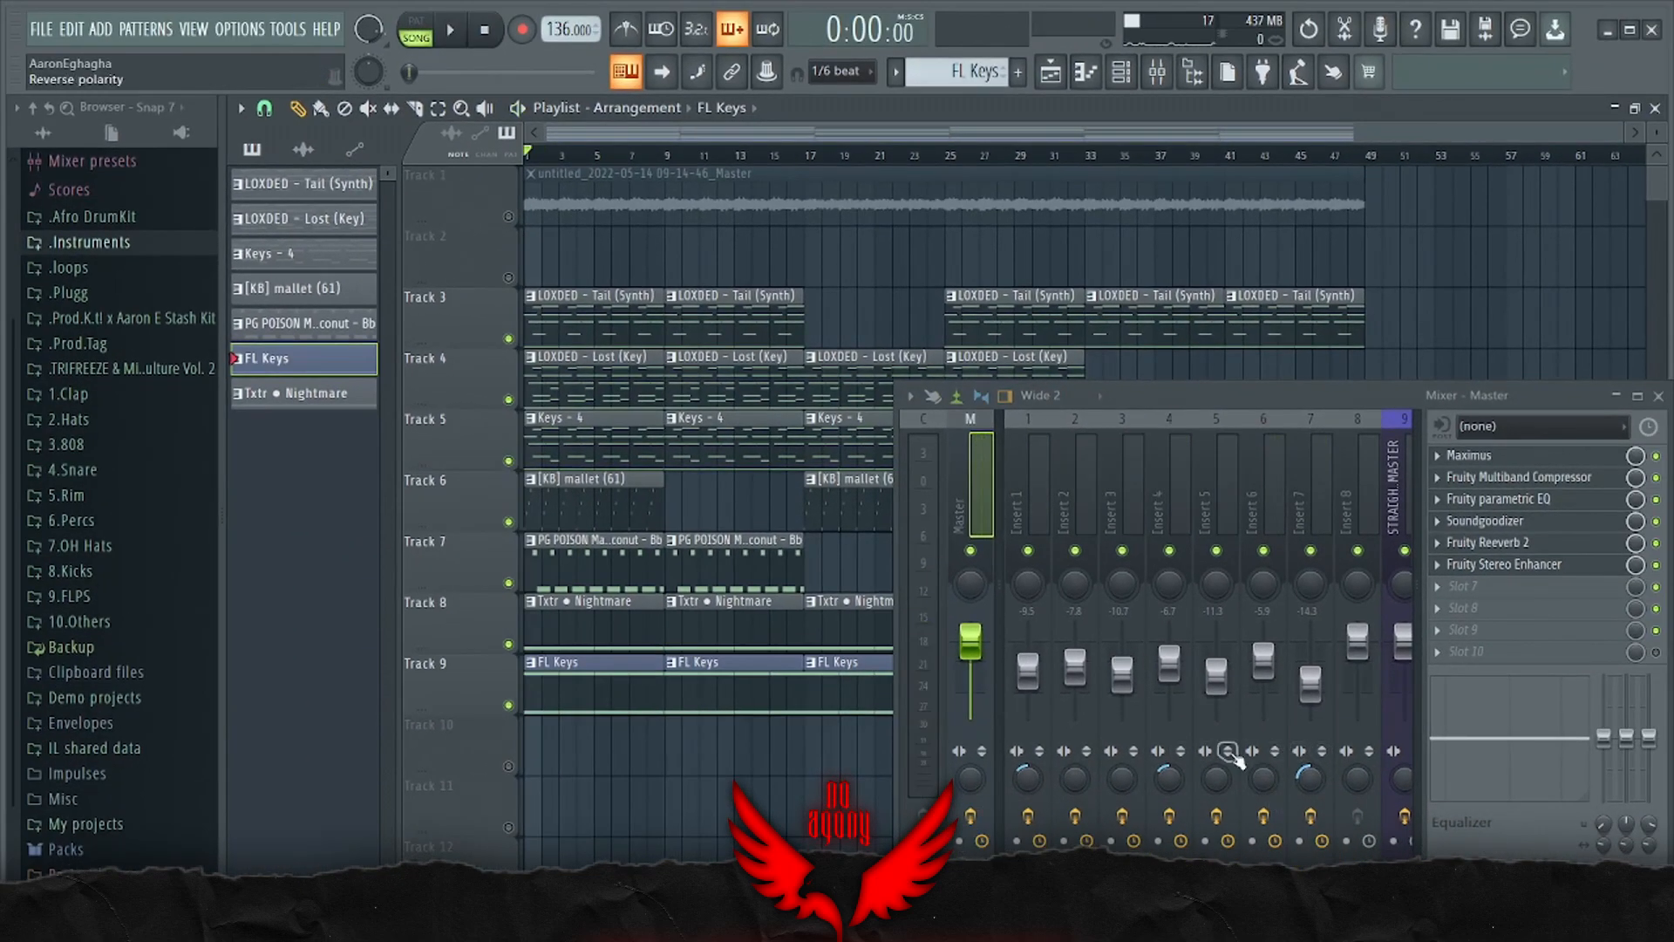
{"action": "key", "text": "space"}
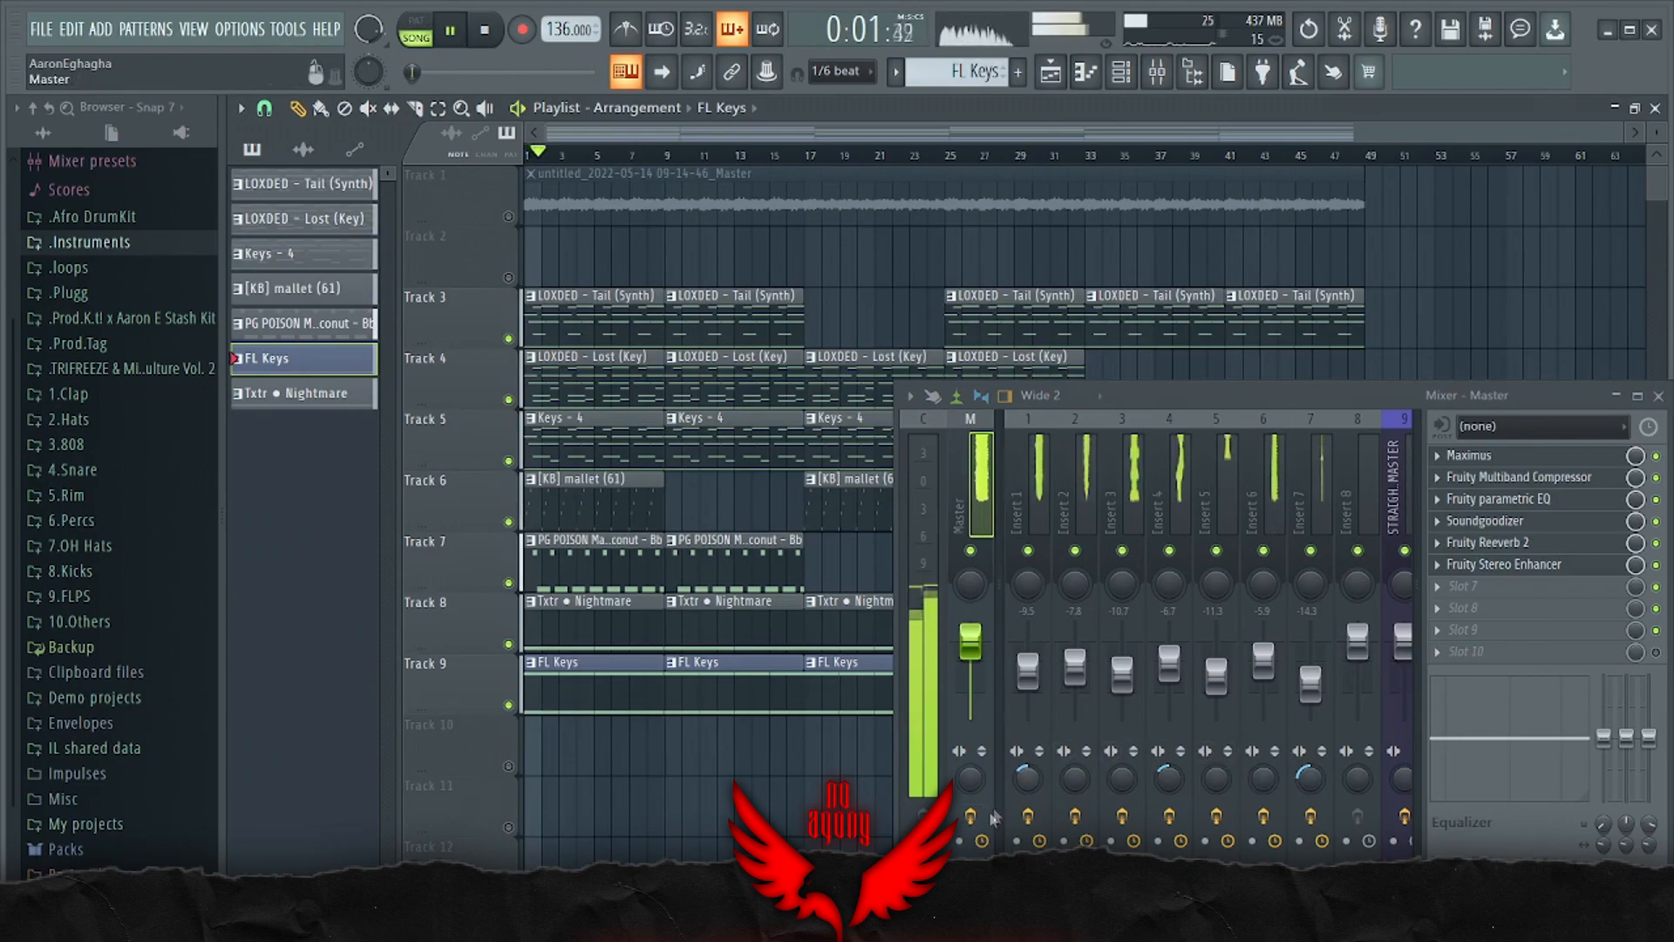
{"action": "key", "text": "space"}
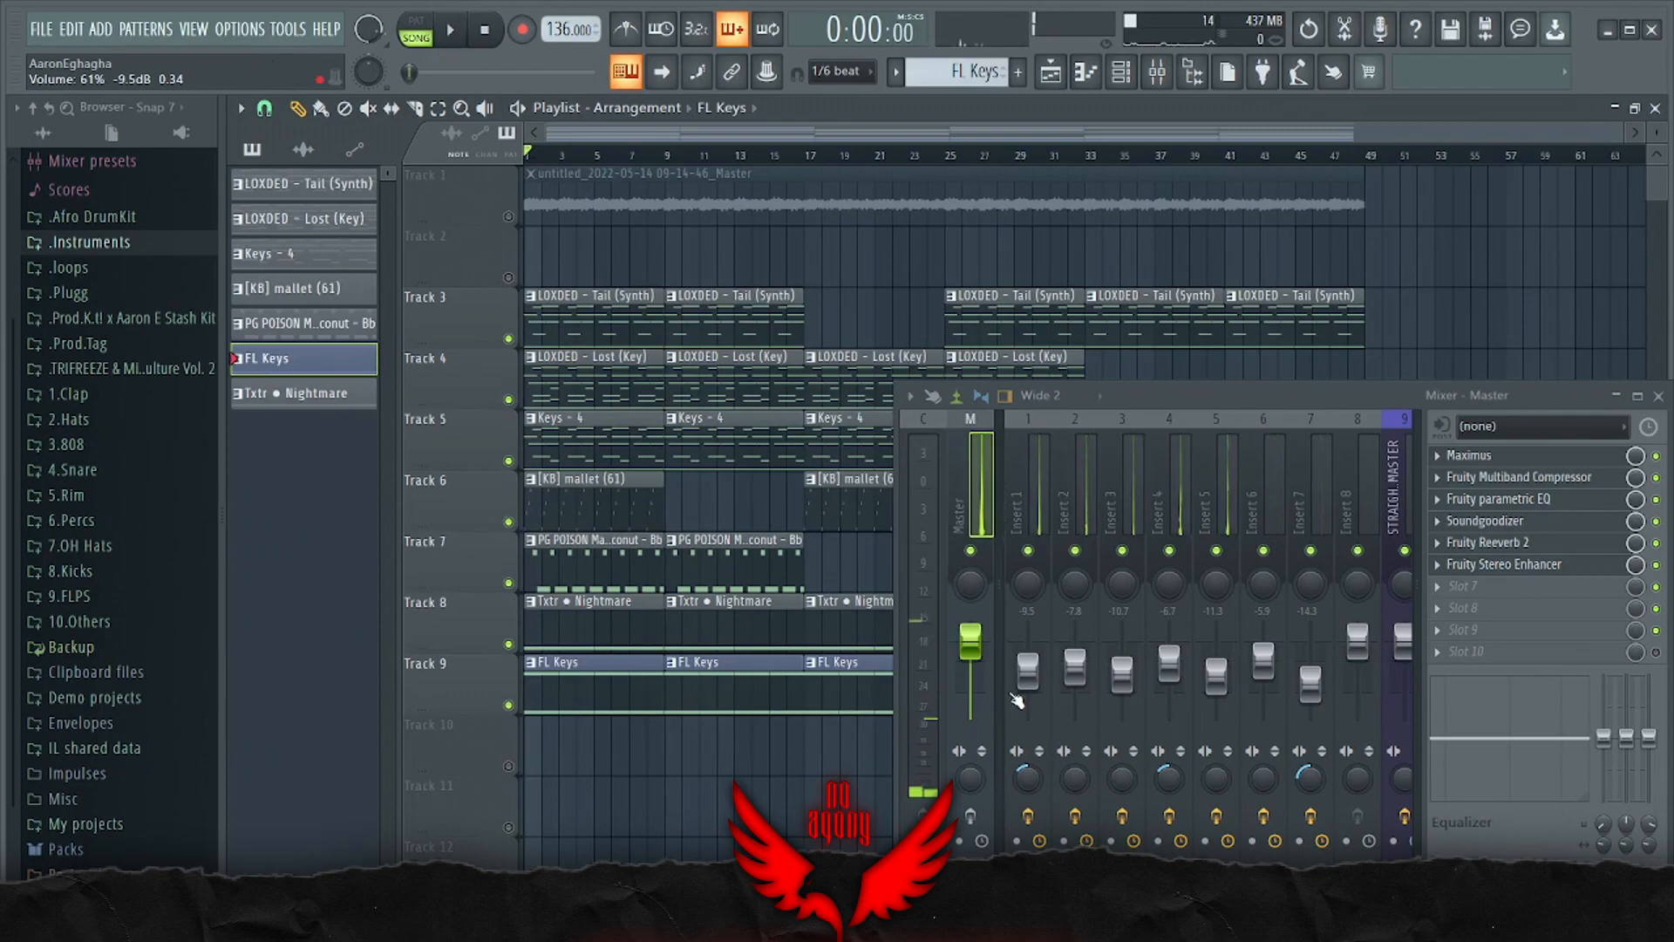
Open Maximus on the master, play the song through it, and open the master's Fruity Multiband Compressor
{"action": "left_click", "coordinate": [1574, 455]}
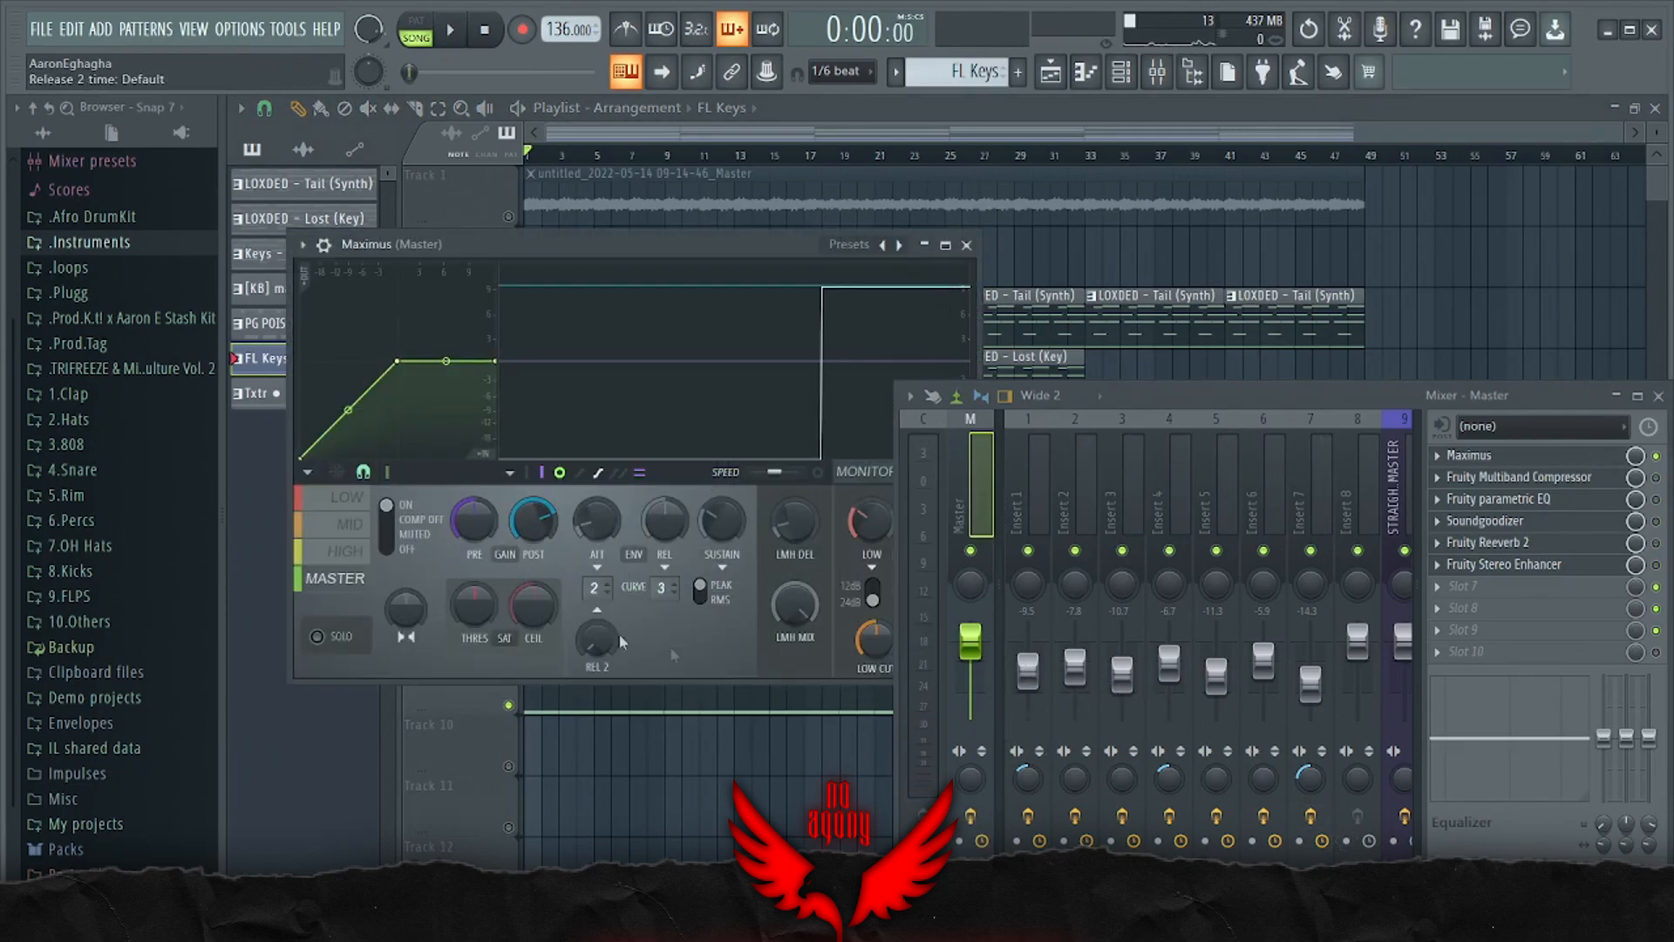
{"action": "key", "text": "space"}
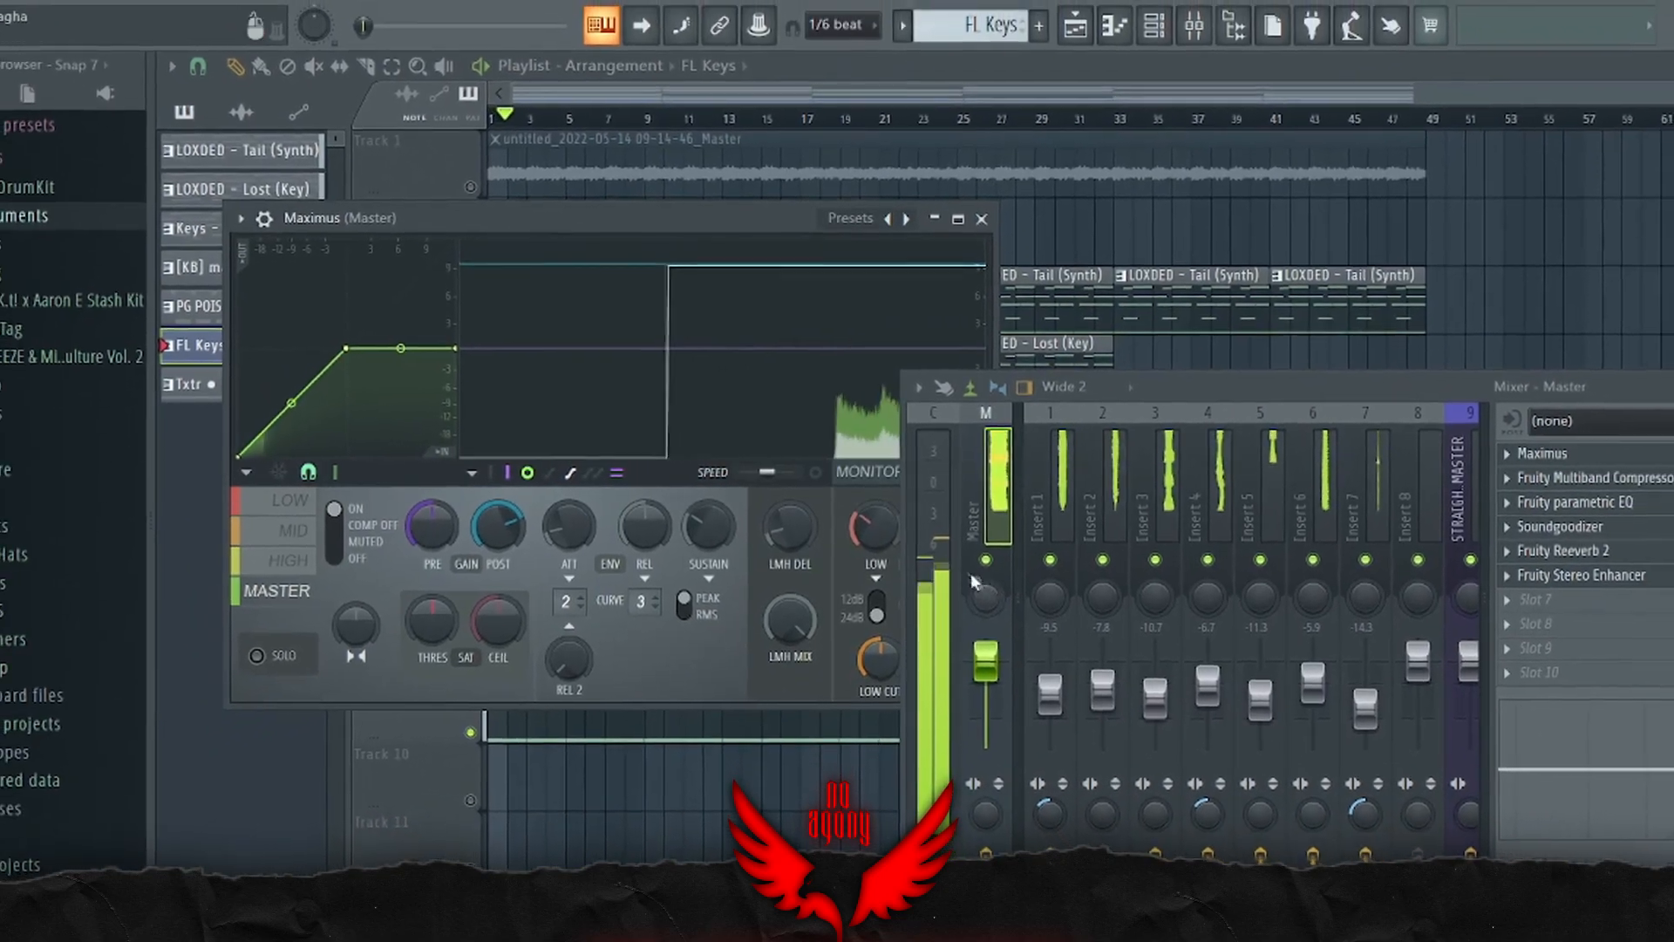
{"action": "key", "text": "space"}
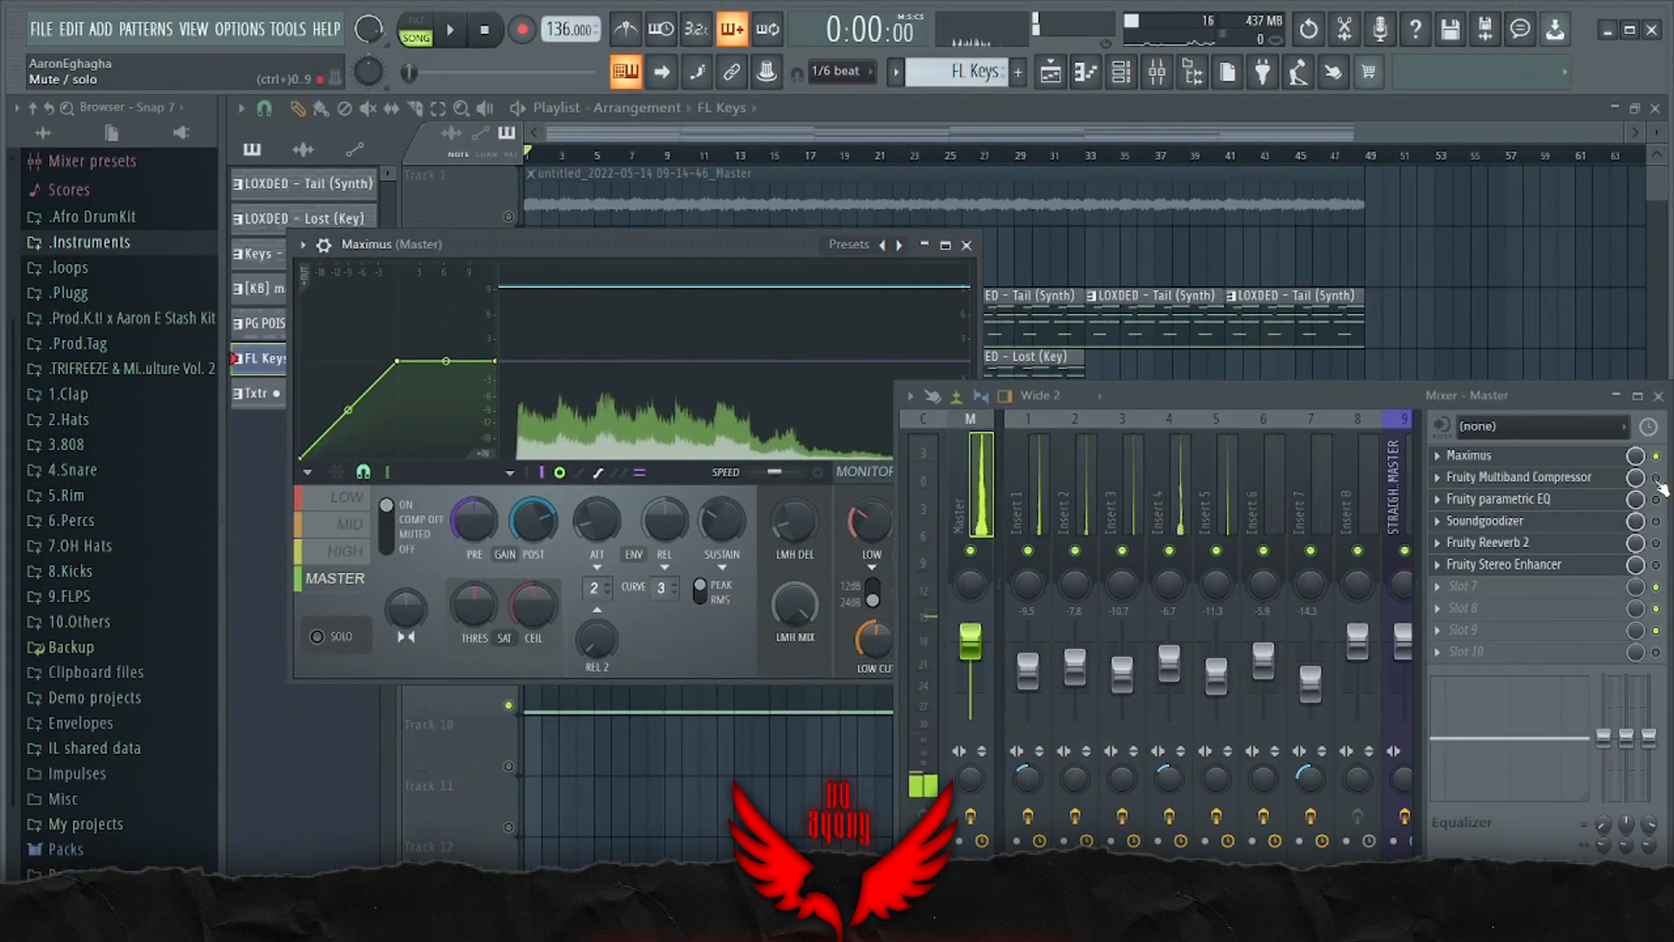
{"action": "left_click", "coordinate": [1517, 477]}
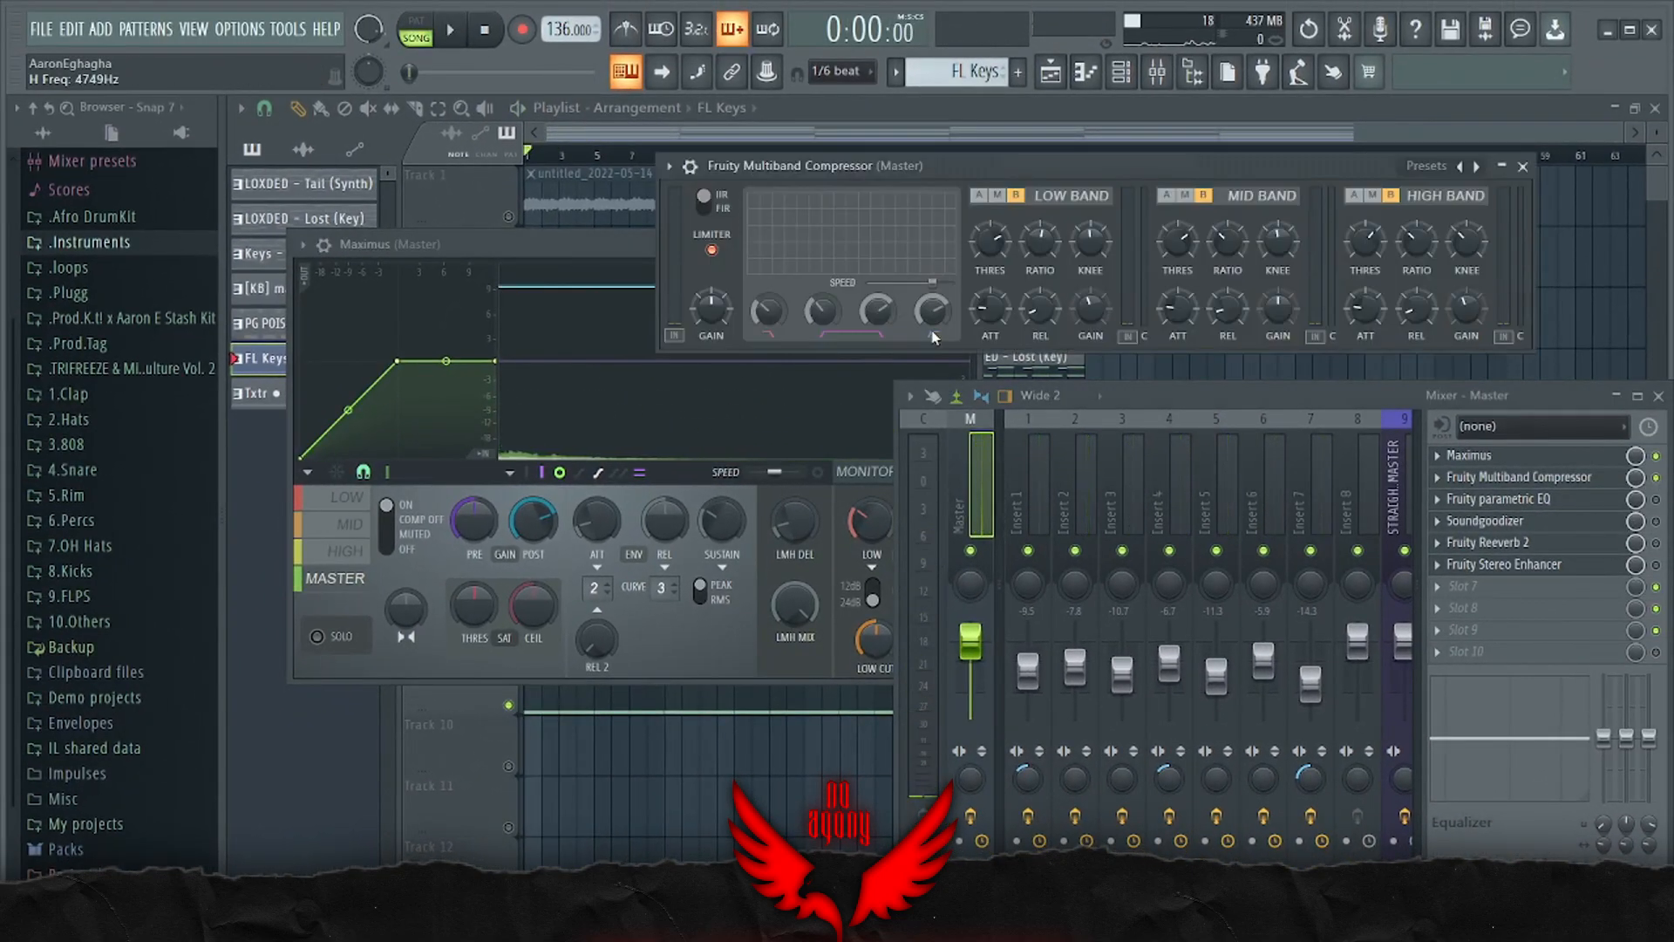
Examine the STRAIGHT DROP MASTER chain on insert 9, opening its Fruity parametric EQ 2, Fruity Multiband Compressor and Fruity NoteBook 2
{"action": "left_click", "coordinate": [1395, 520]}
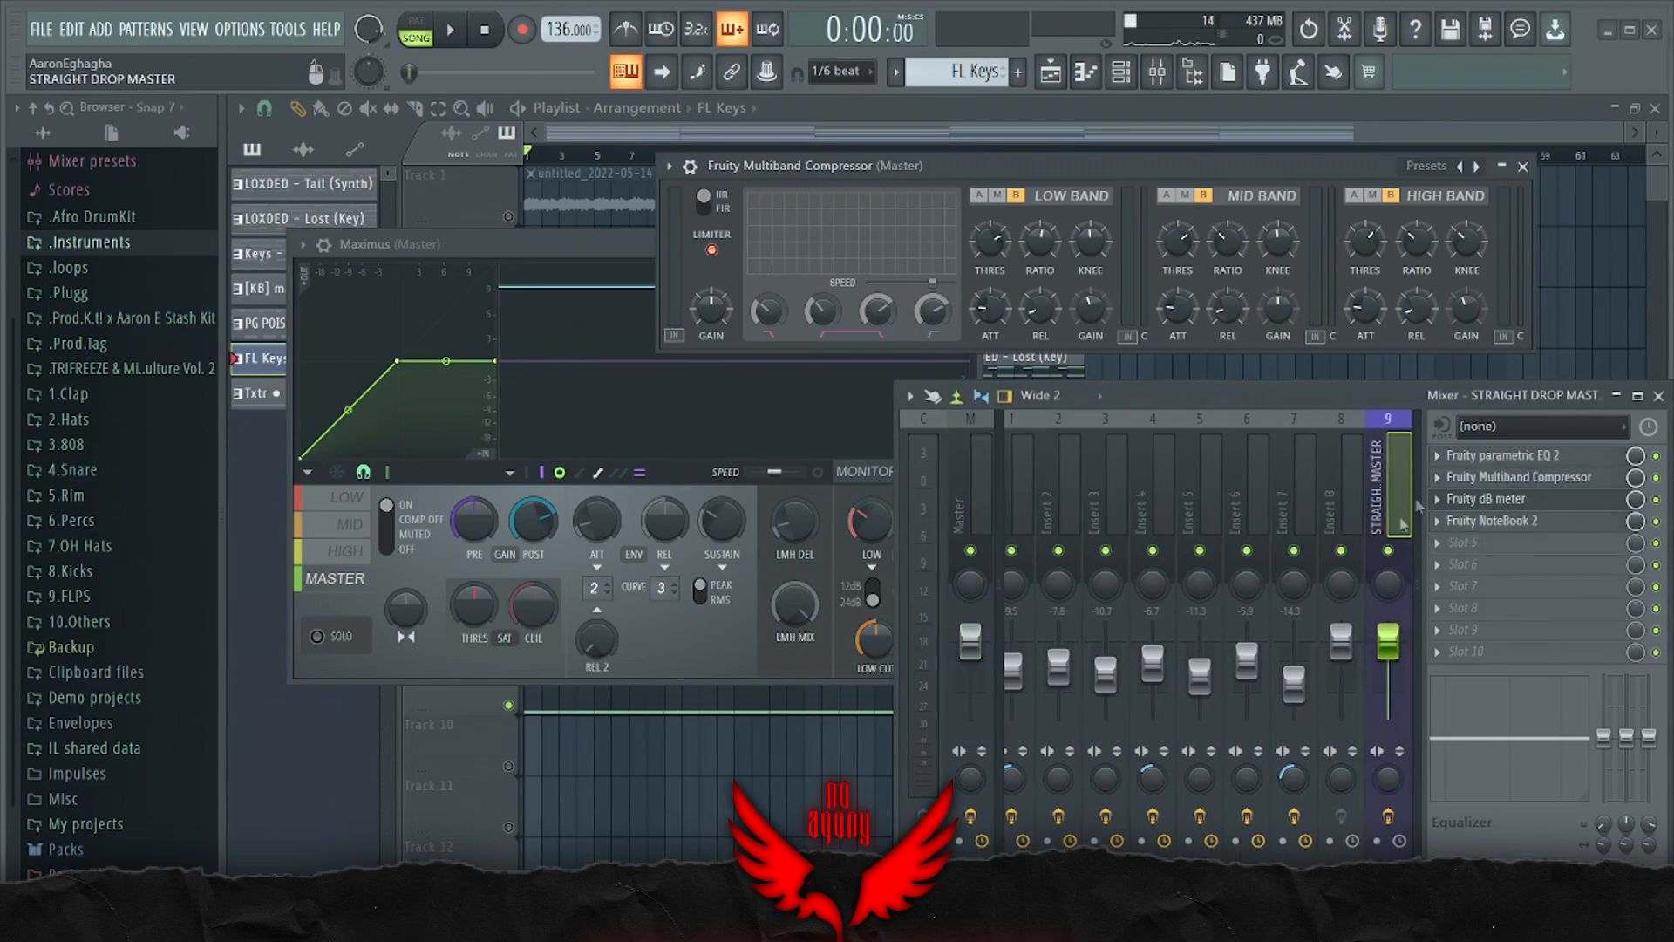
{"action": "left_click", "coordinate": [1485, 457]}
{"action": "left_click_drag", "start_coordinate": [1096, 316], "coordinate": [1081, 173]}
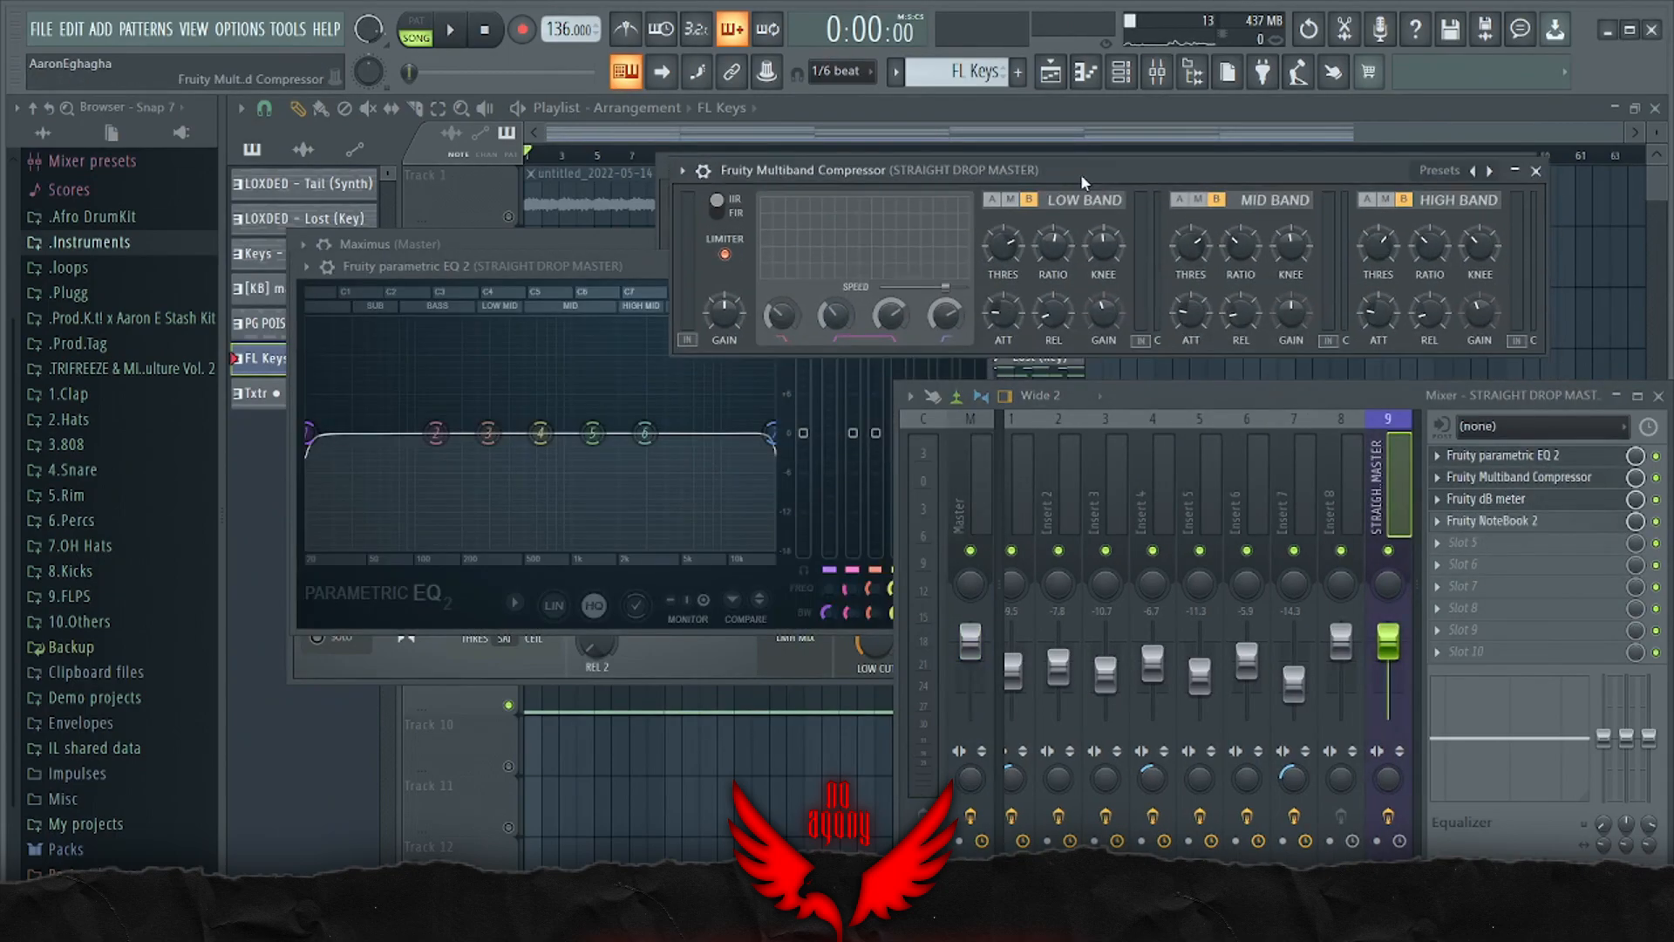
{"action": "left_click", "coordinate": [1520, 522]}
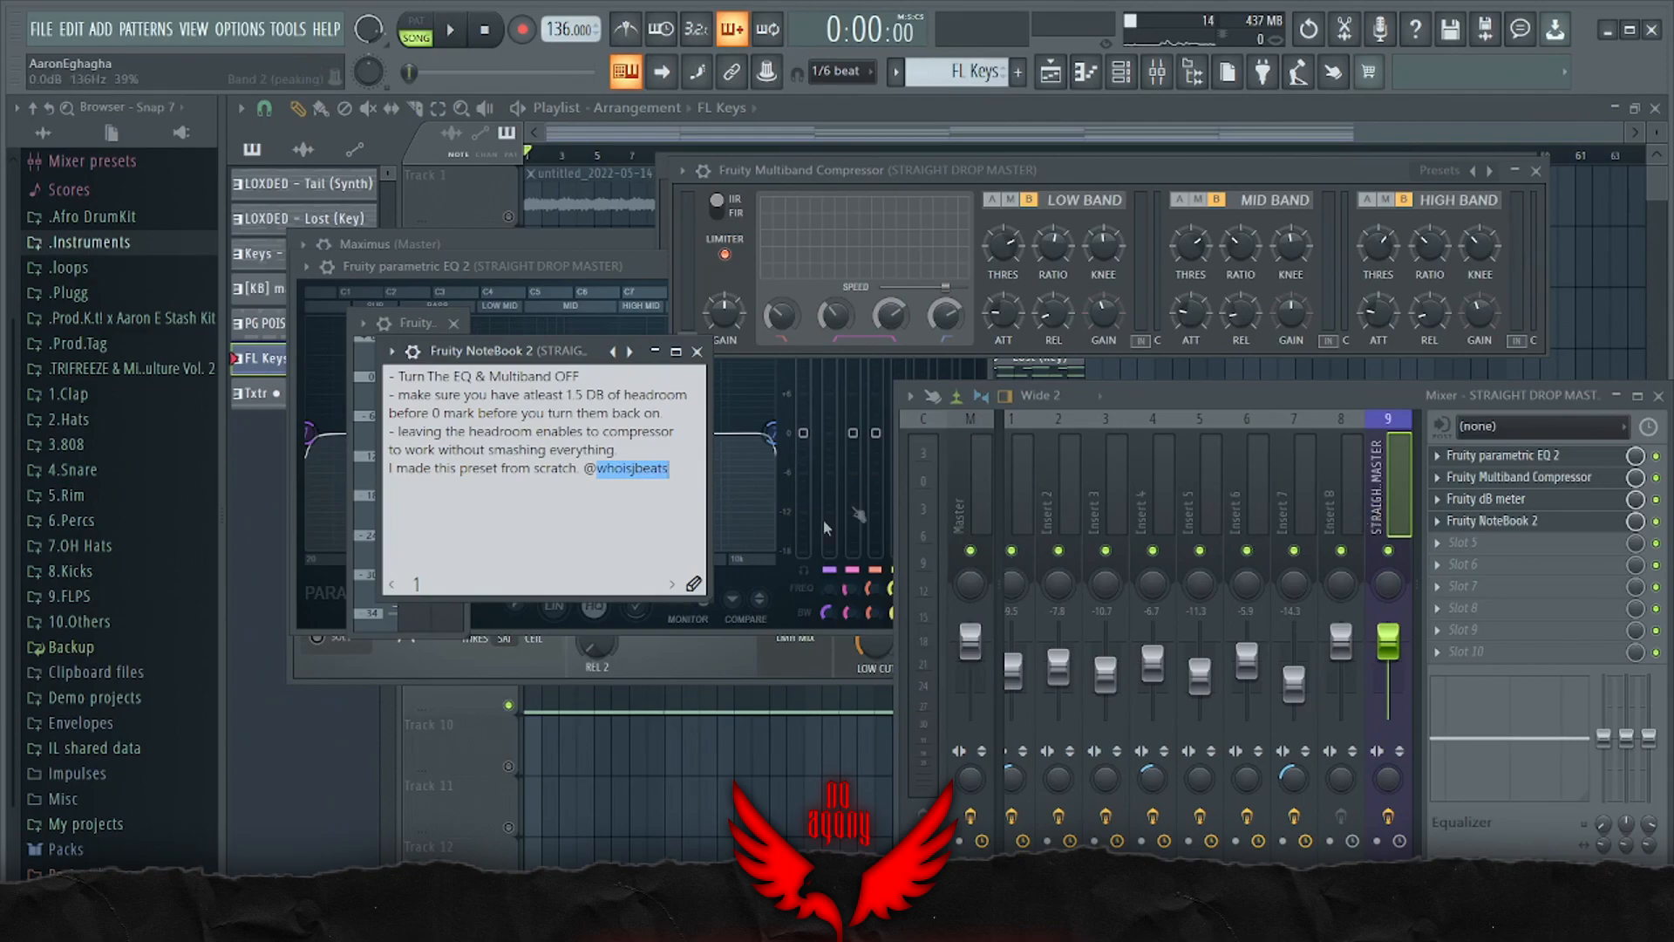
Reset mixer insert 9 to its default state, clearing the STRAIGHT DROP MASTER chain
{"action": "right_click", "coordinate": [1378, 534]}
{"action": "left_click", "coordinate": [1493, 500]}
{"action": "key", "text": "Return"}
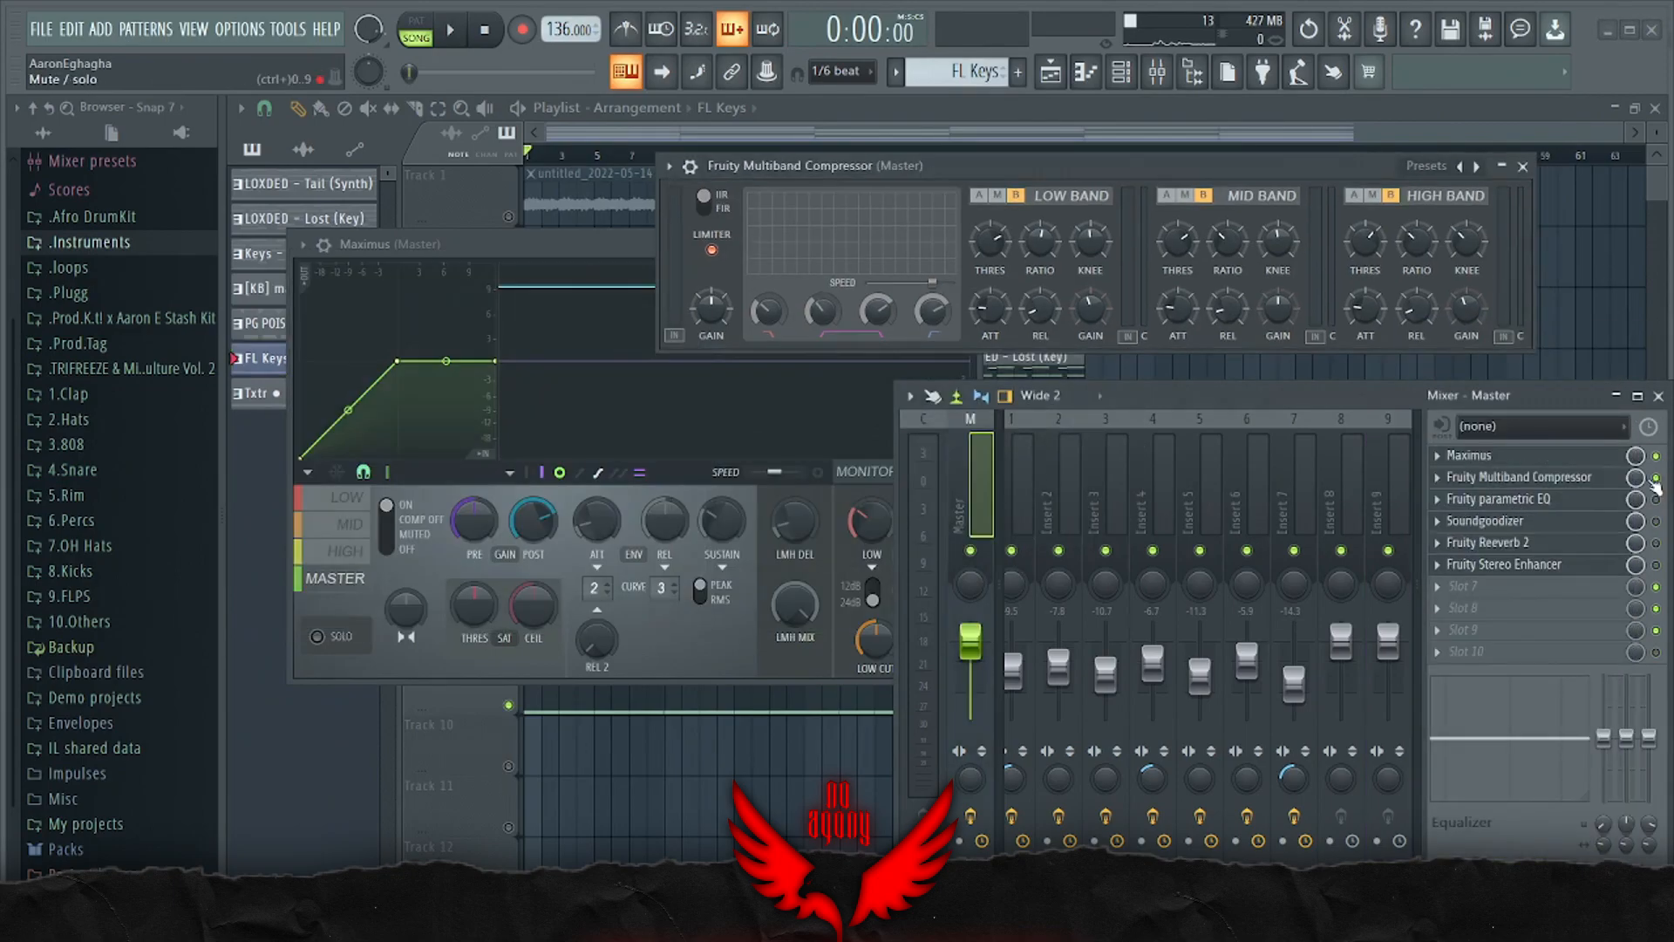
Play the song with the master's Fruity Multiband Compressor, then with Fruity parametric EQ added, and open that EQ
{"action": "key", "text": "space"}
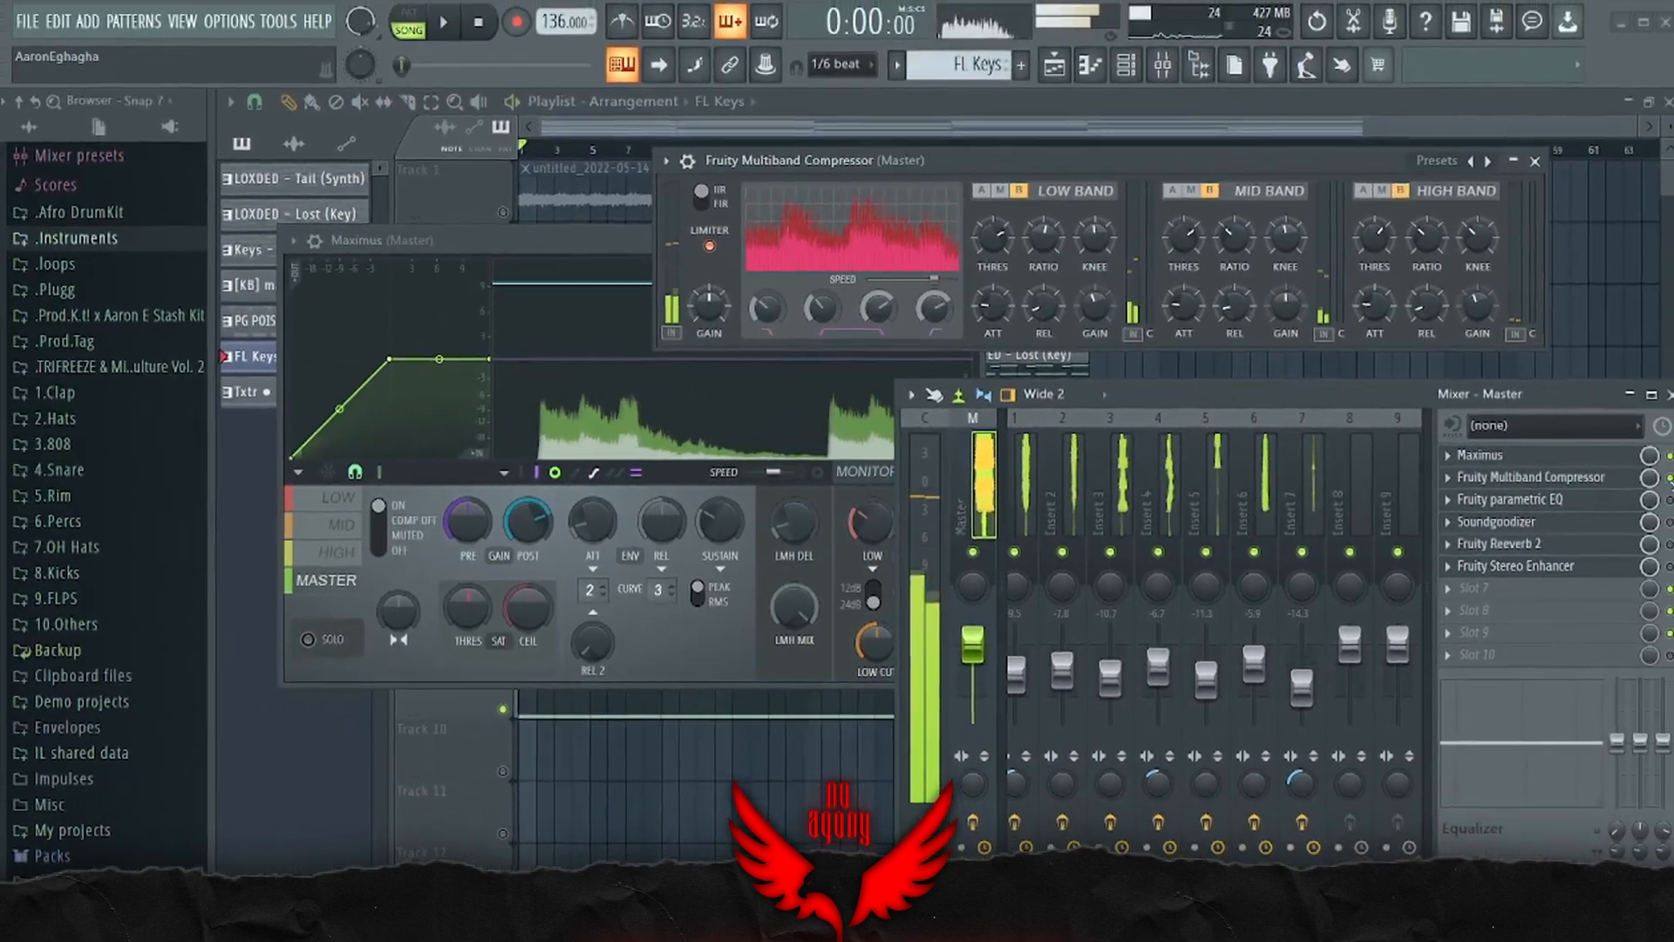
{"action": "key", "text": "space"}
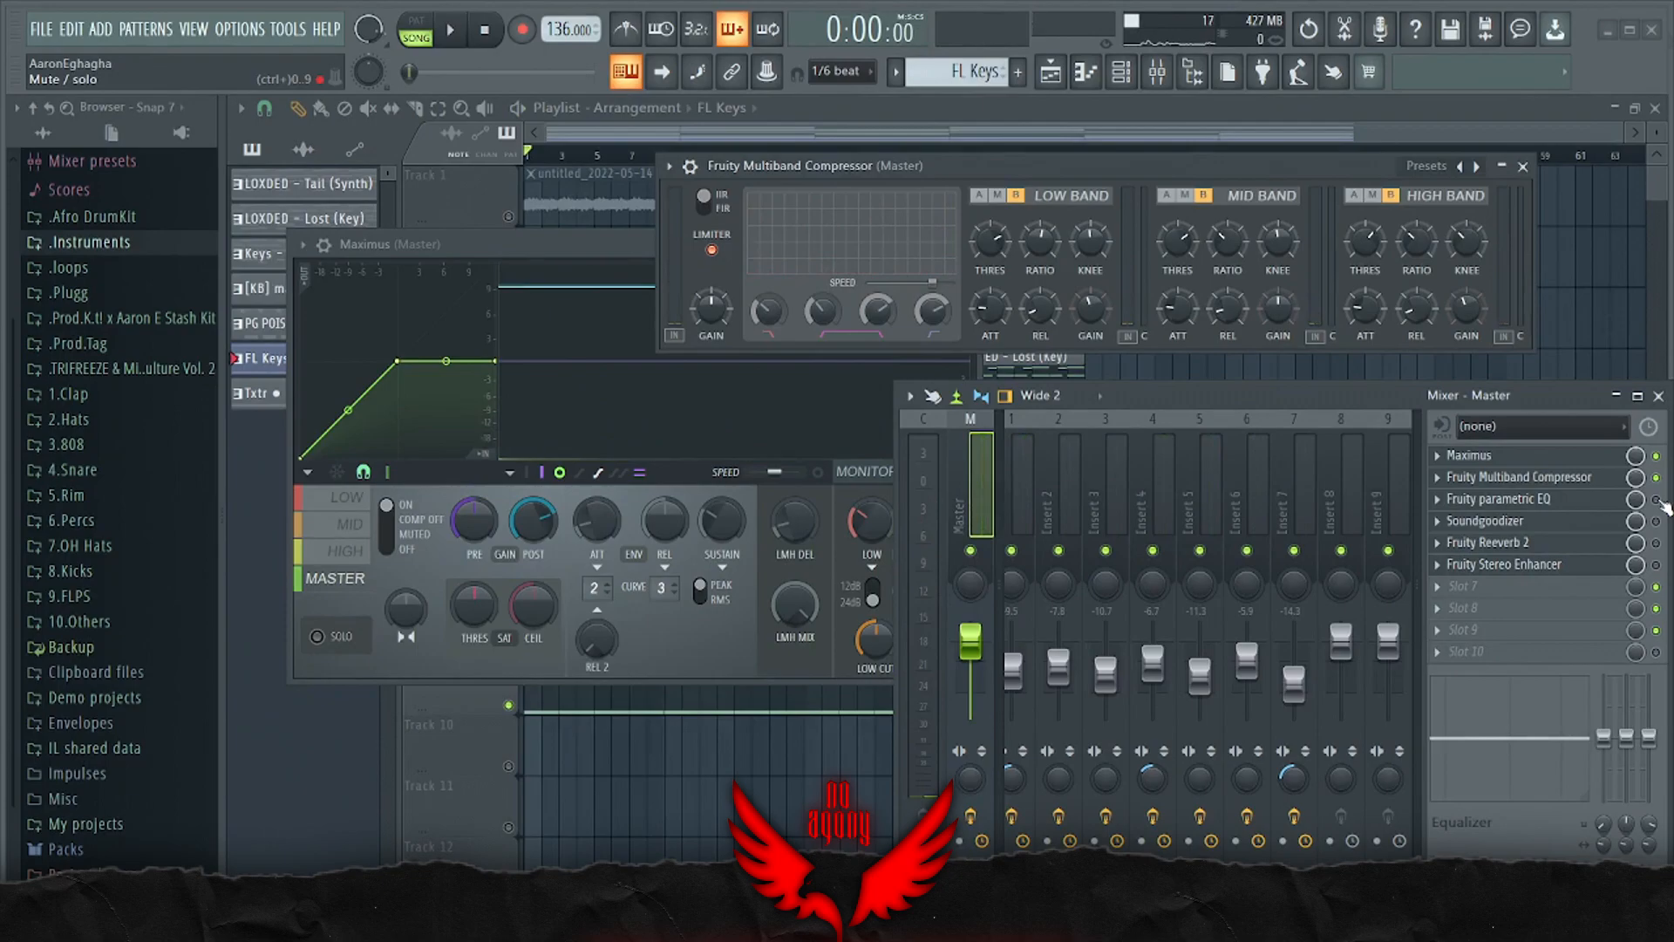
{"action": "key", "text": "space"}
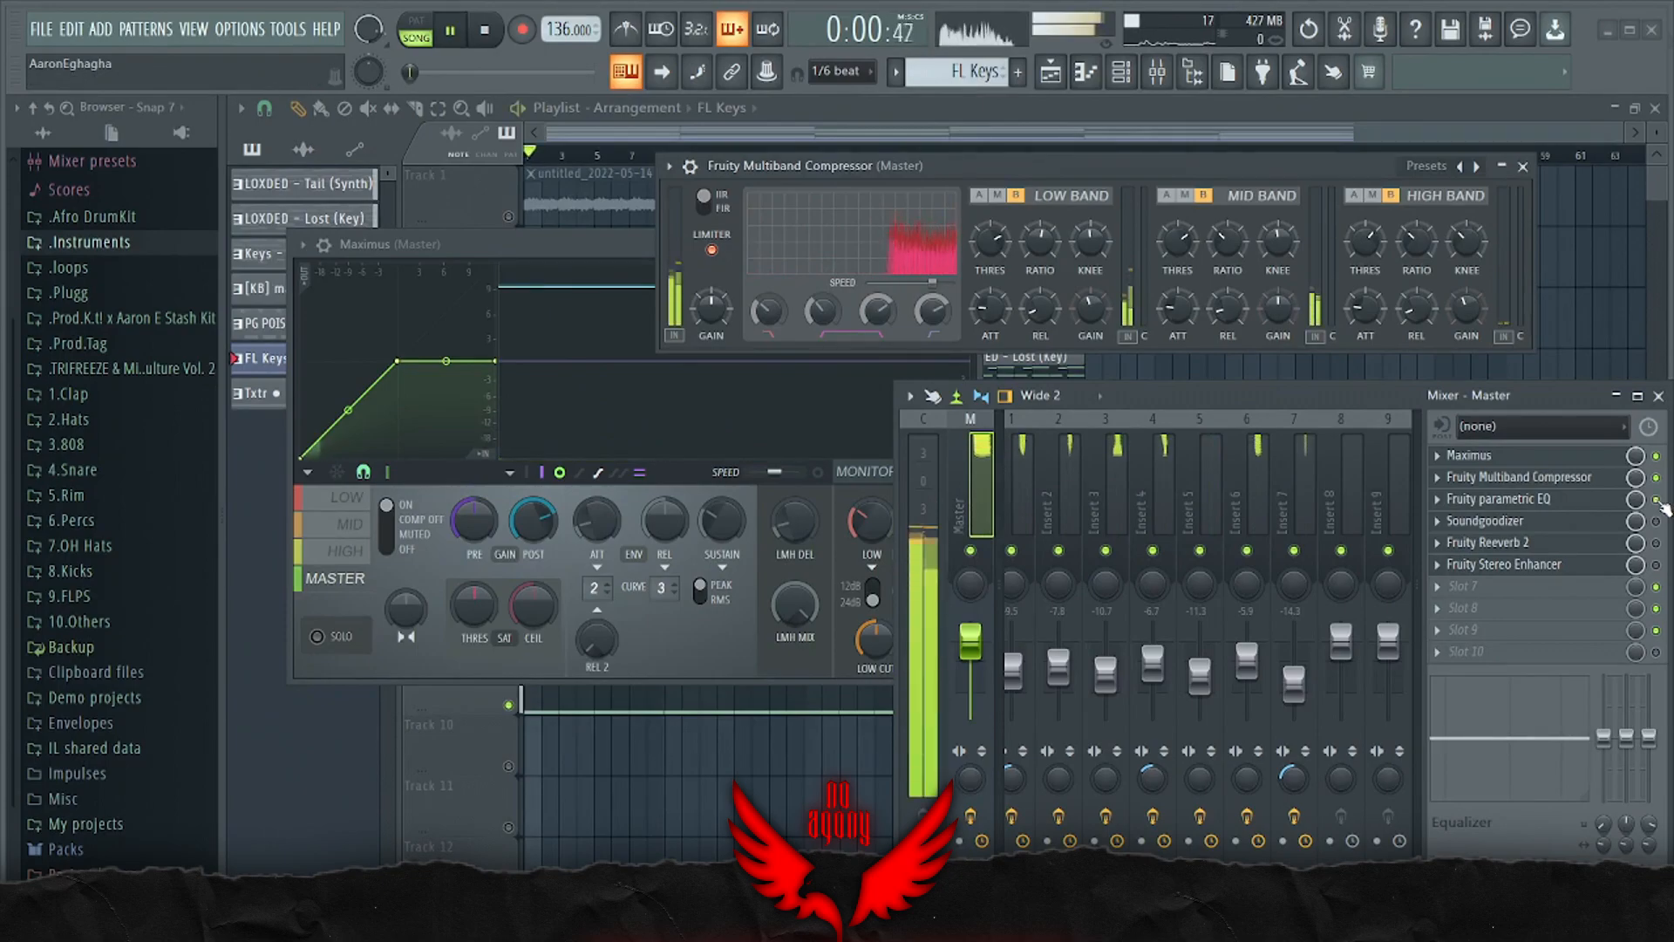
{"action": "left_click", "coordinate": [1493, 499]}
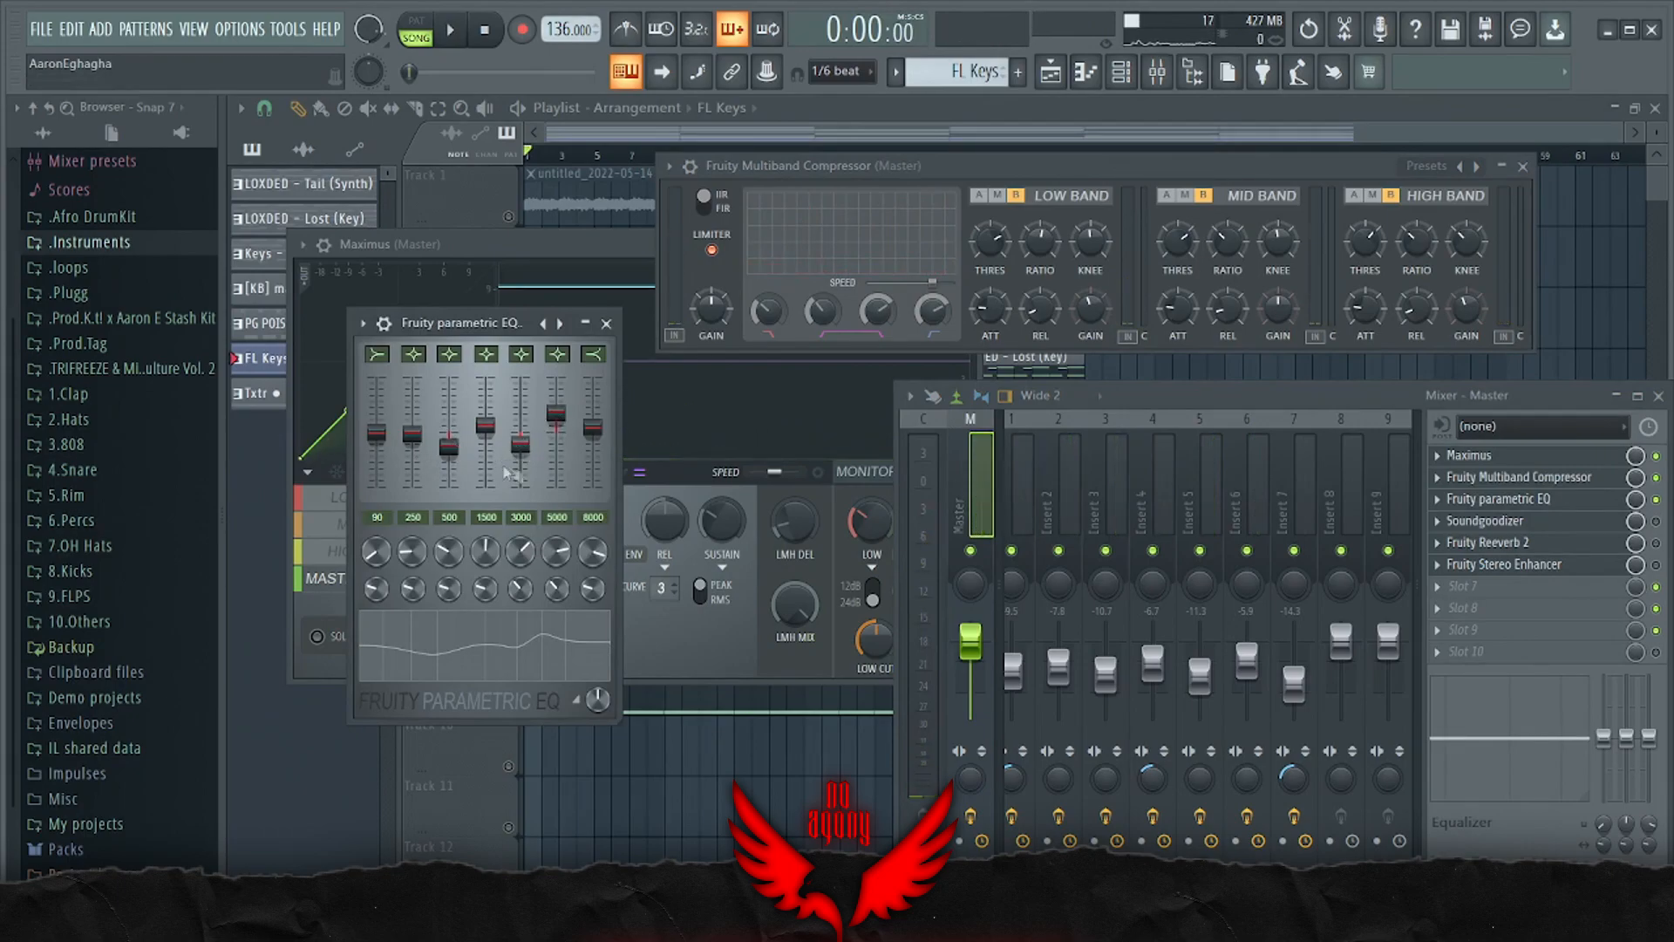
Open Soundgoodizer on the master and play the song with Soundgoodizer and Fruity Reeverb 2 enabled
{"action": "left_click", "coordinate": [1485, 521]}
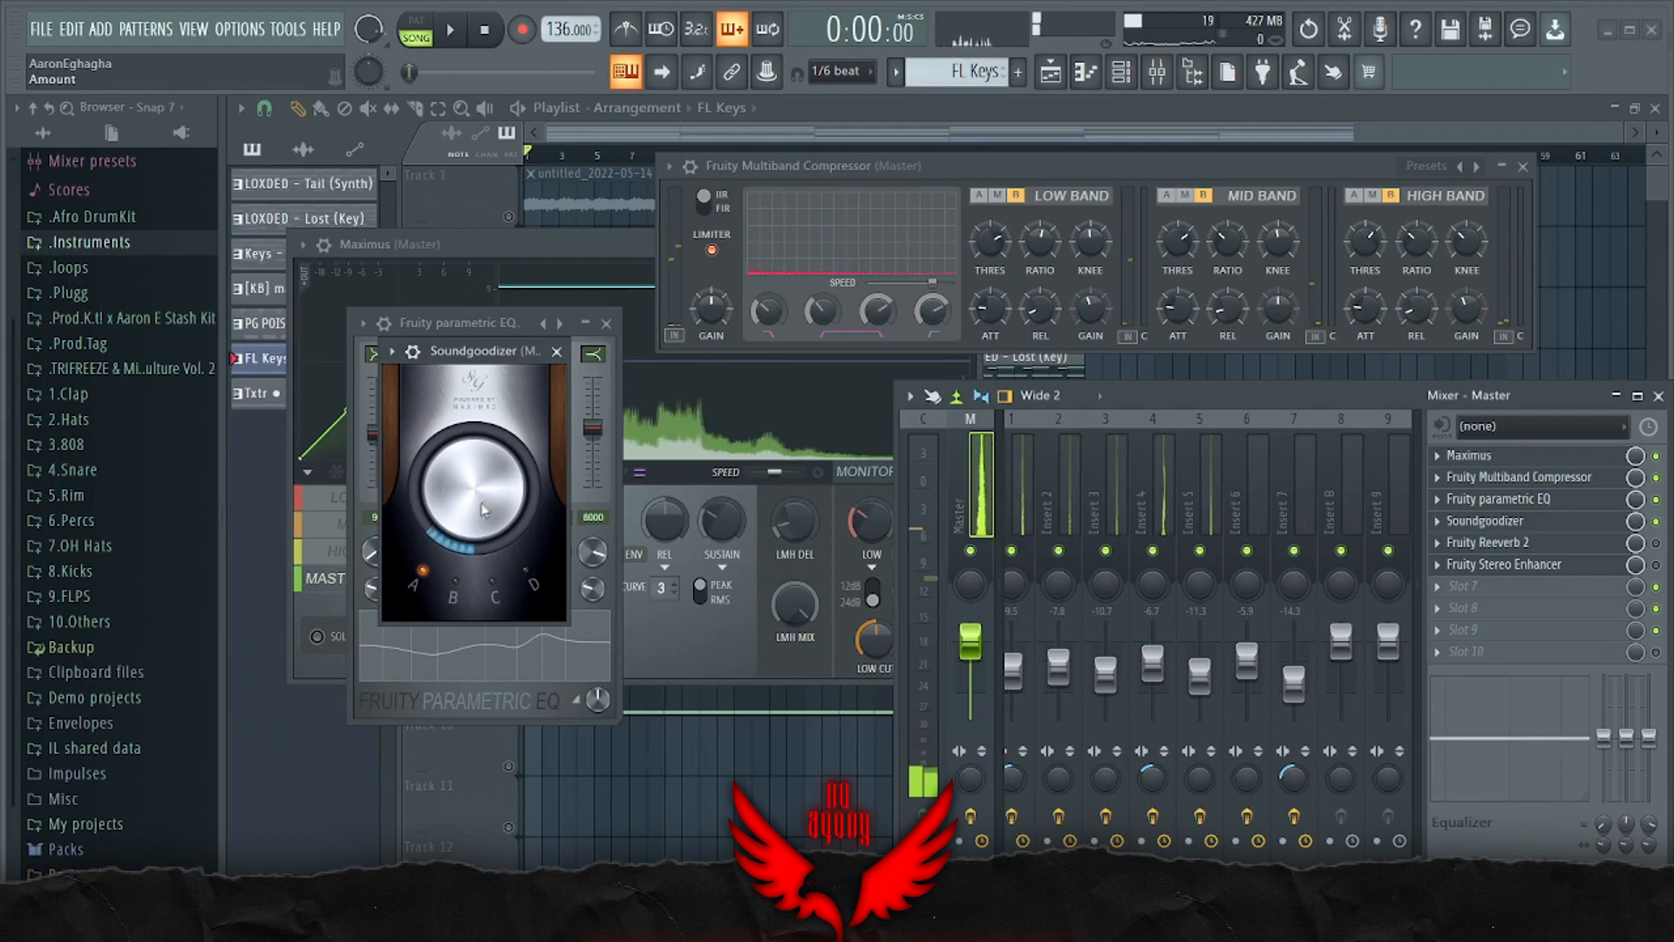
{"action": "key", "text": "space"}
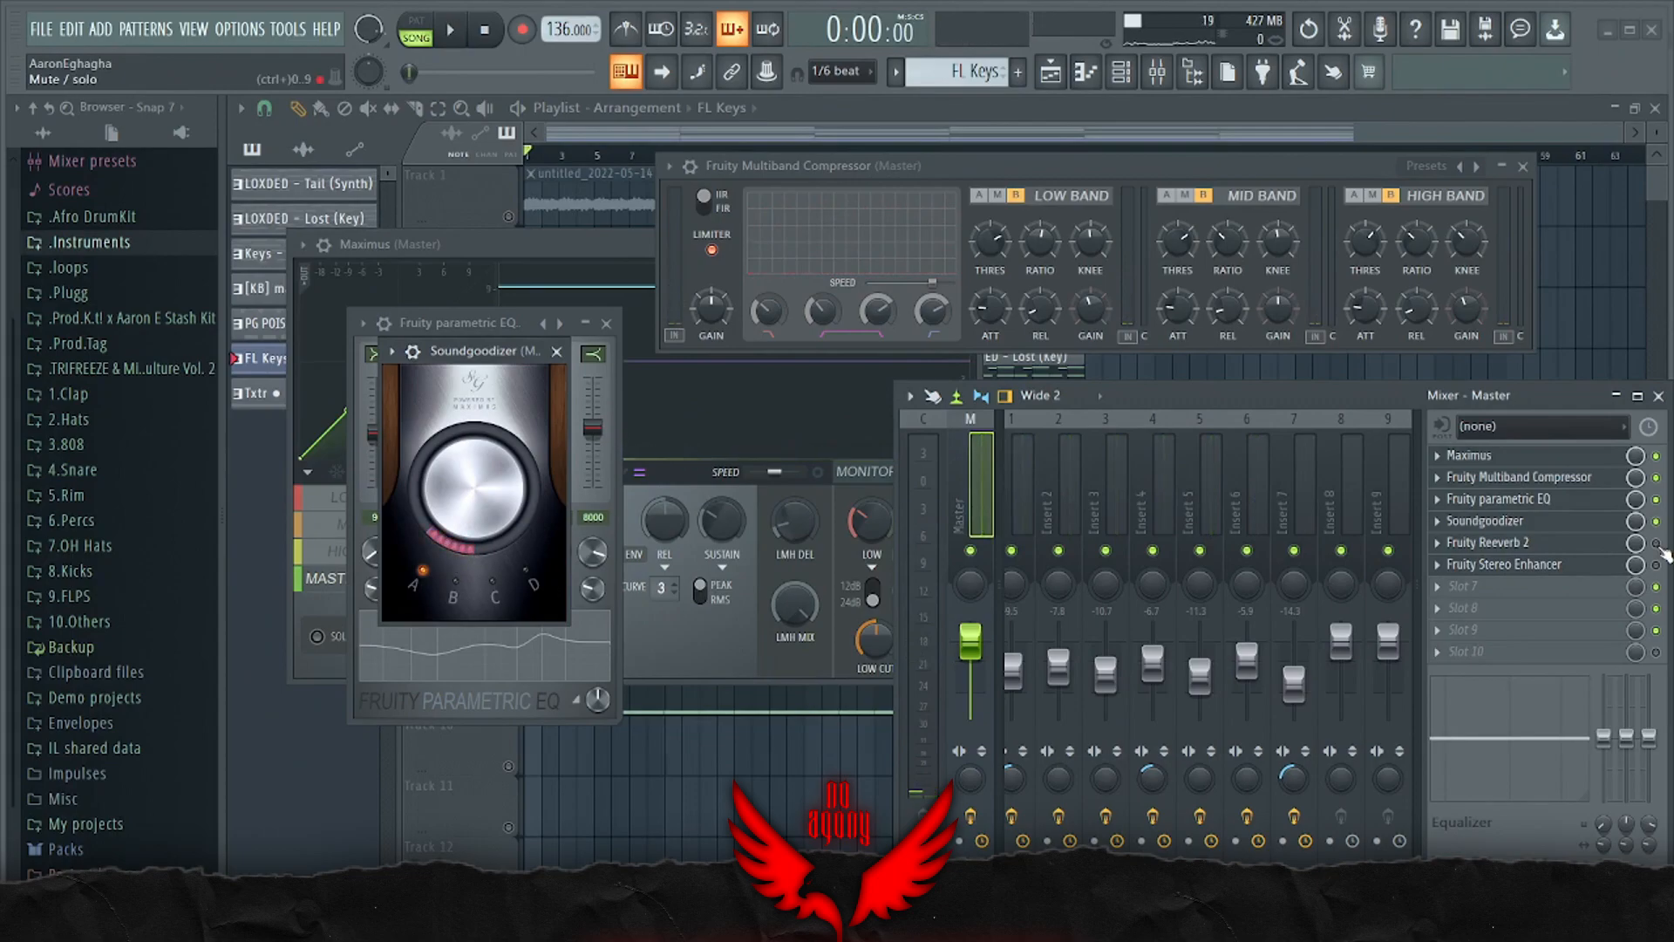
{"action": "key", "text": "space"}
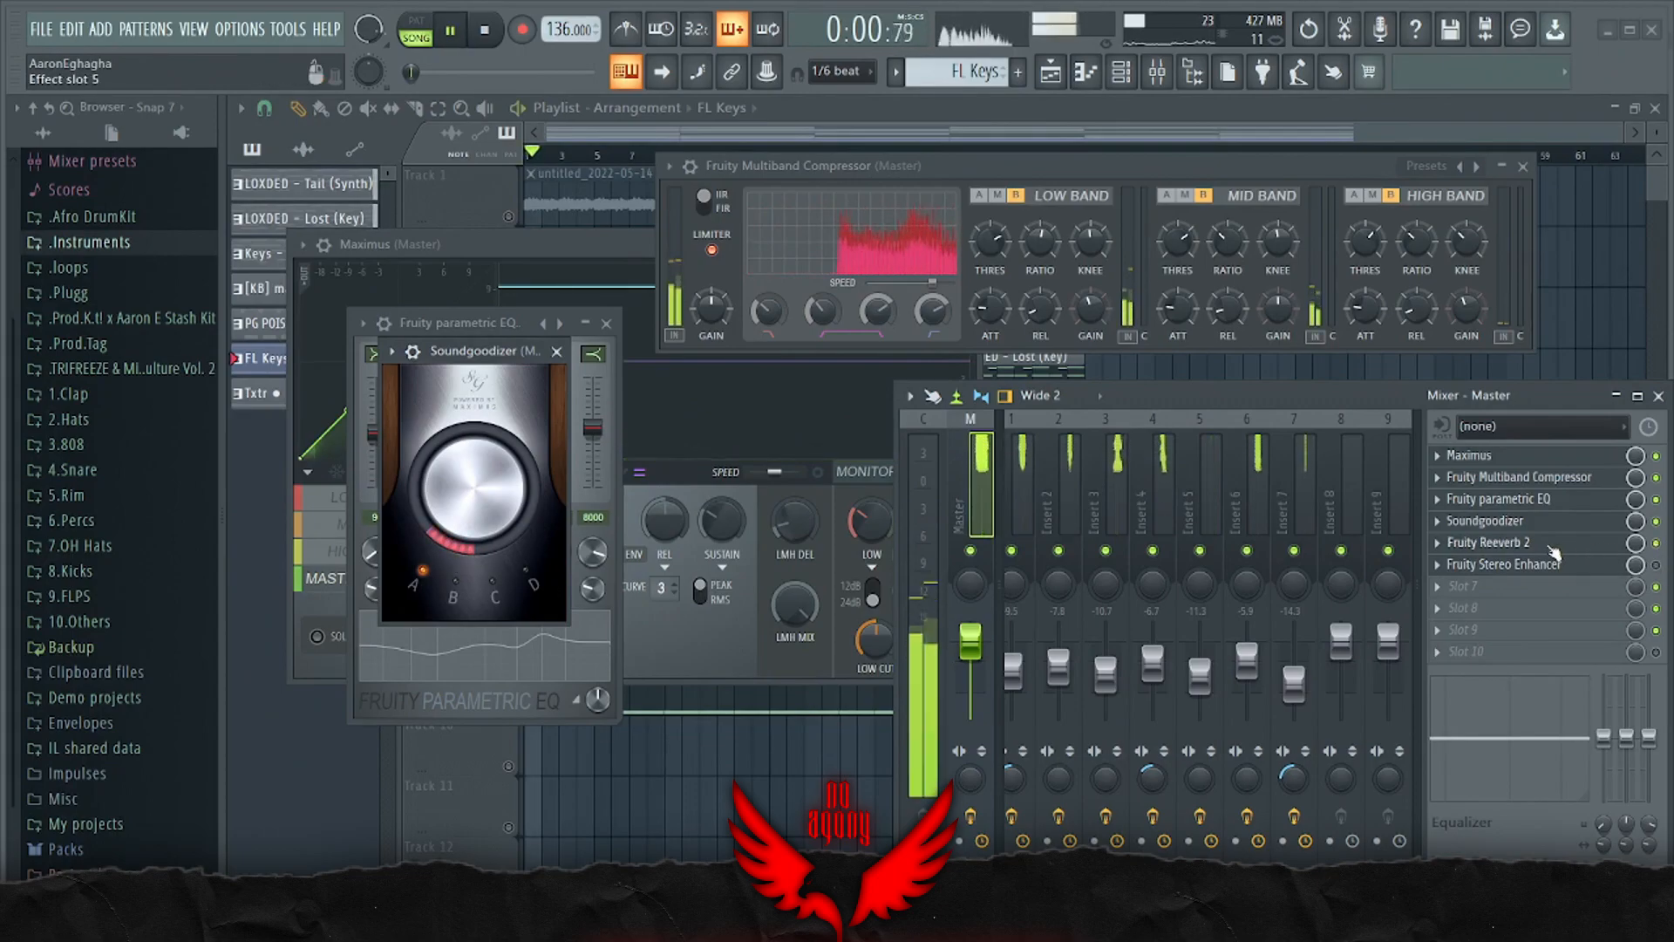
Stop playback and examine the master's Fruity Reeverb 2 settings, followed by its Fruity Stereo Enhancer
{"action": "key", "text": "space"}
{"action": "left_click", "coordinate": [1482, 541]}
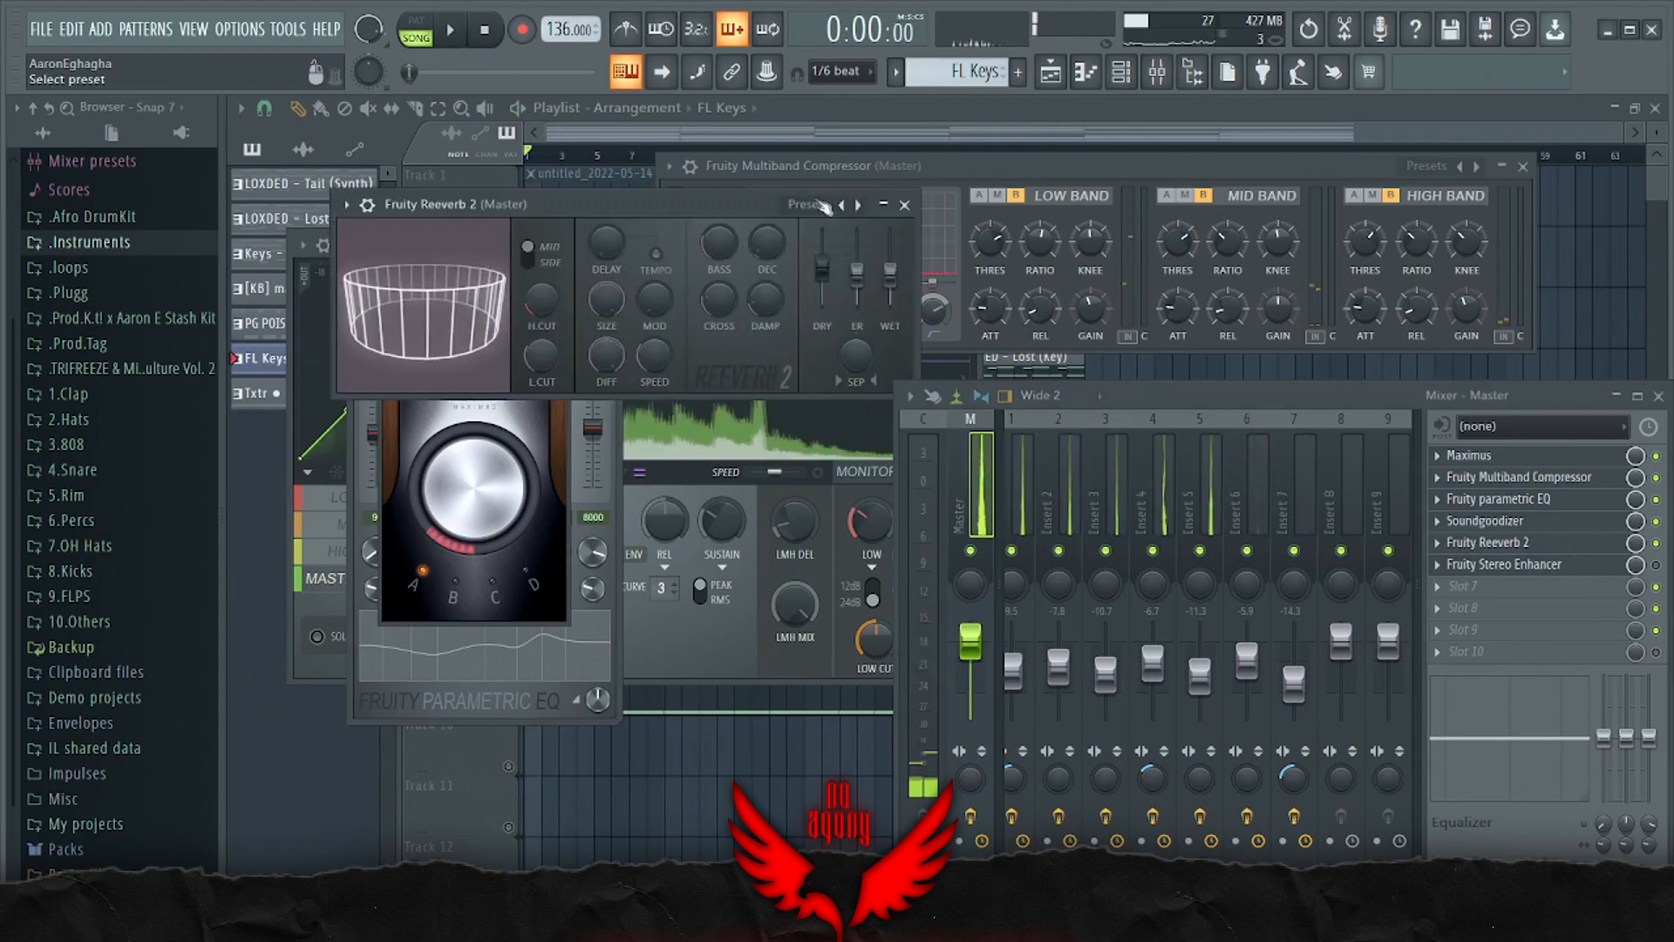
{"action": "left_click_drag", "start_coordinate": [542, 356], "coordinate": [541, 320]}
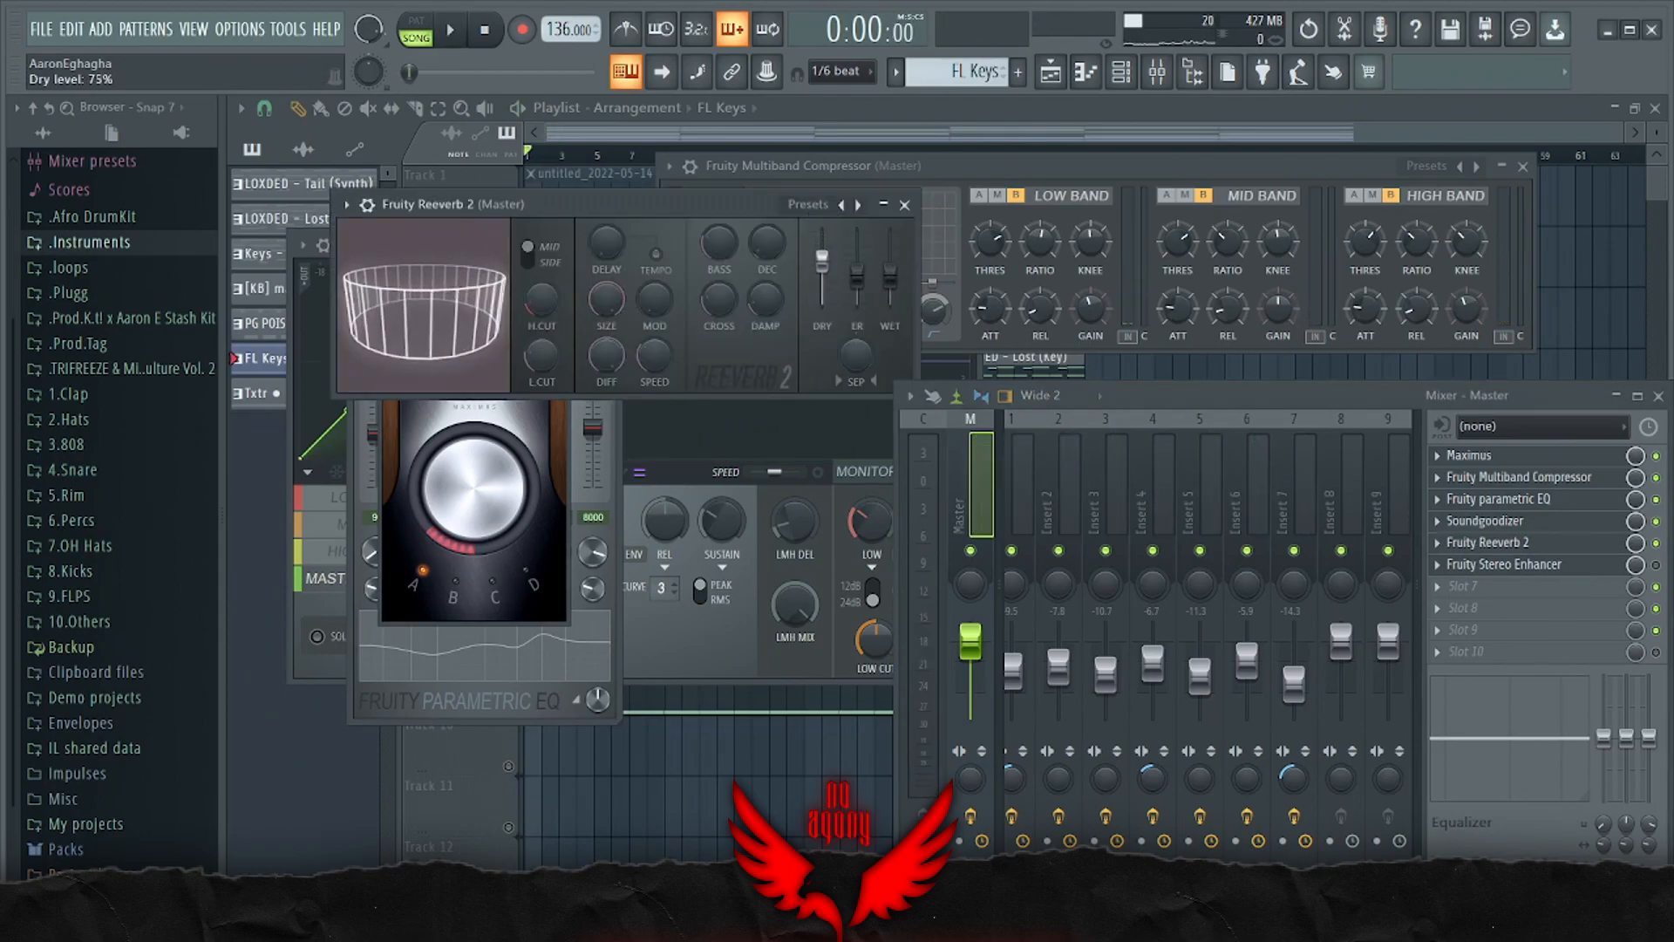
{"action": "left_click", "coordinate": [1579, 567]}
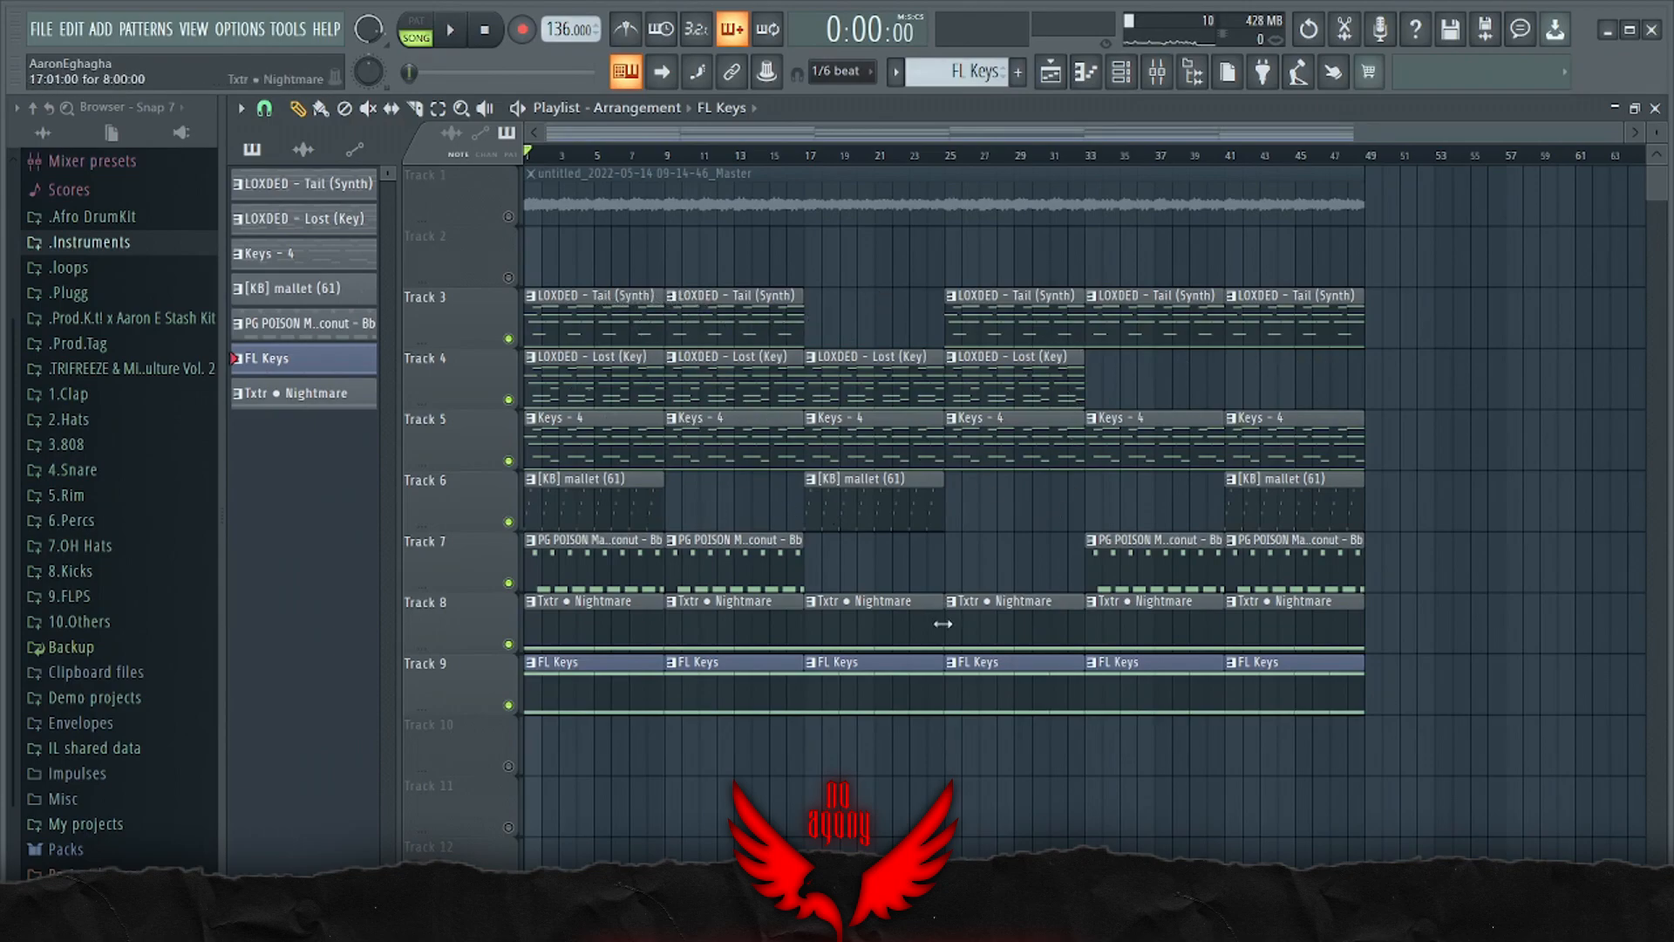
Walk through the playlist arrangement by moving the playhead to the sections starting at bars 17, 25, 33 and 41
{"action": "left_click", "coordinate": [804, 155]}
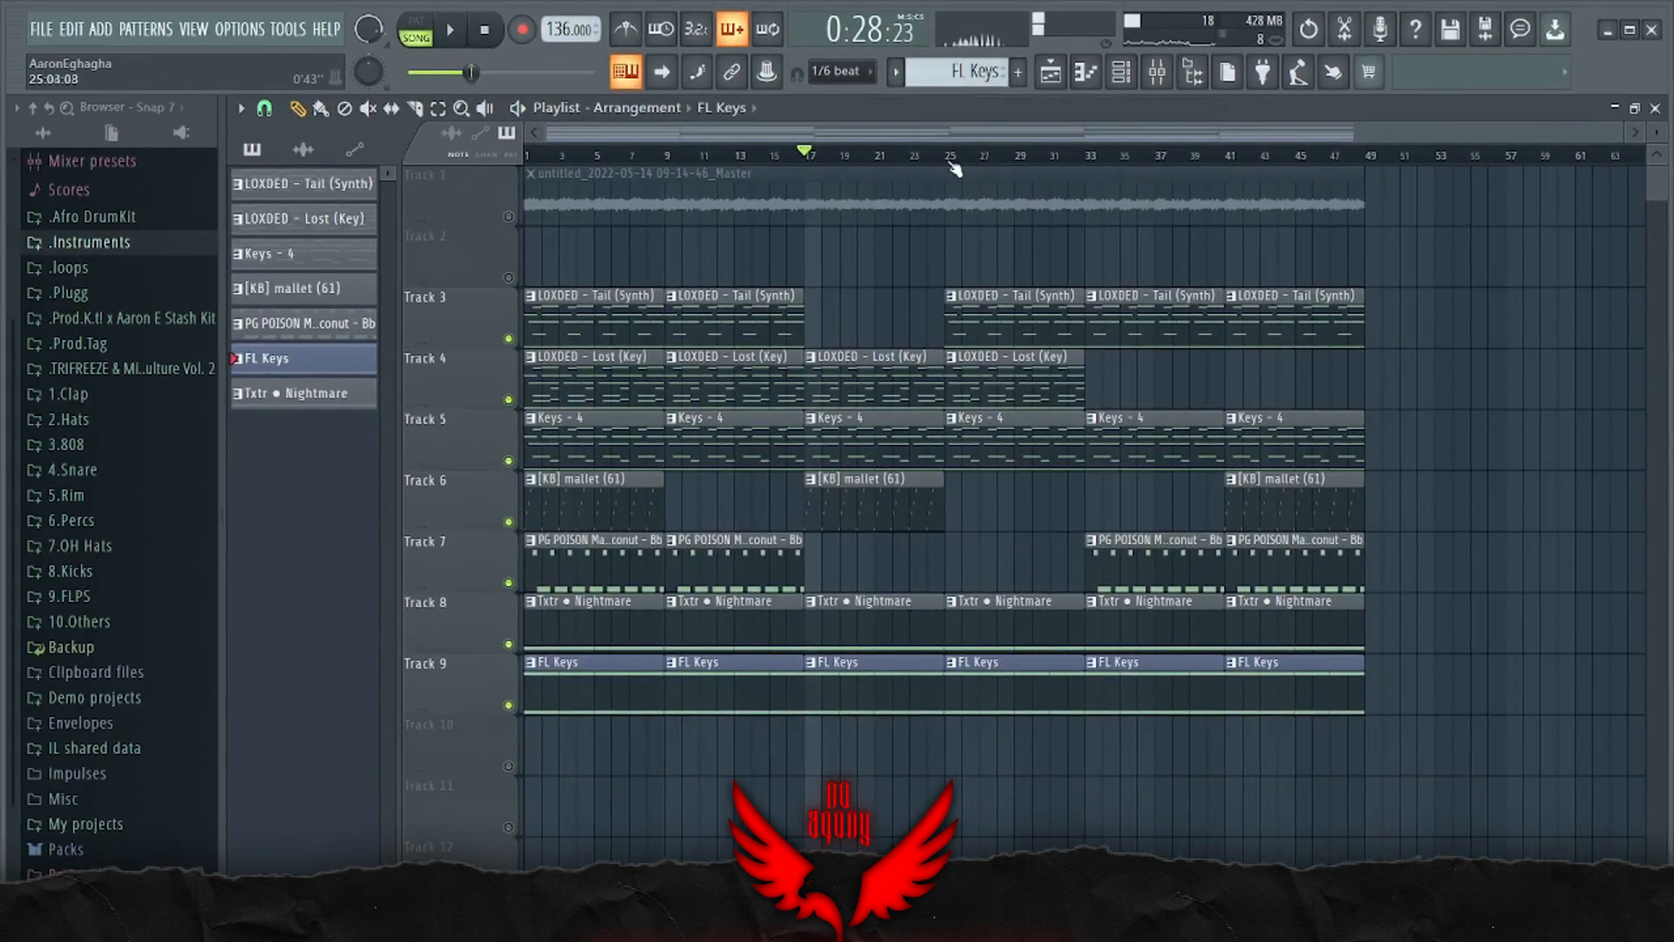
{"action": "left_click", "coordinate": [951, 157]}
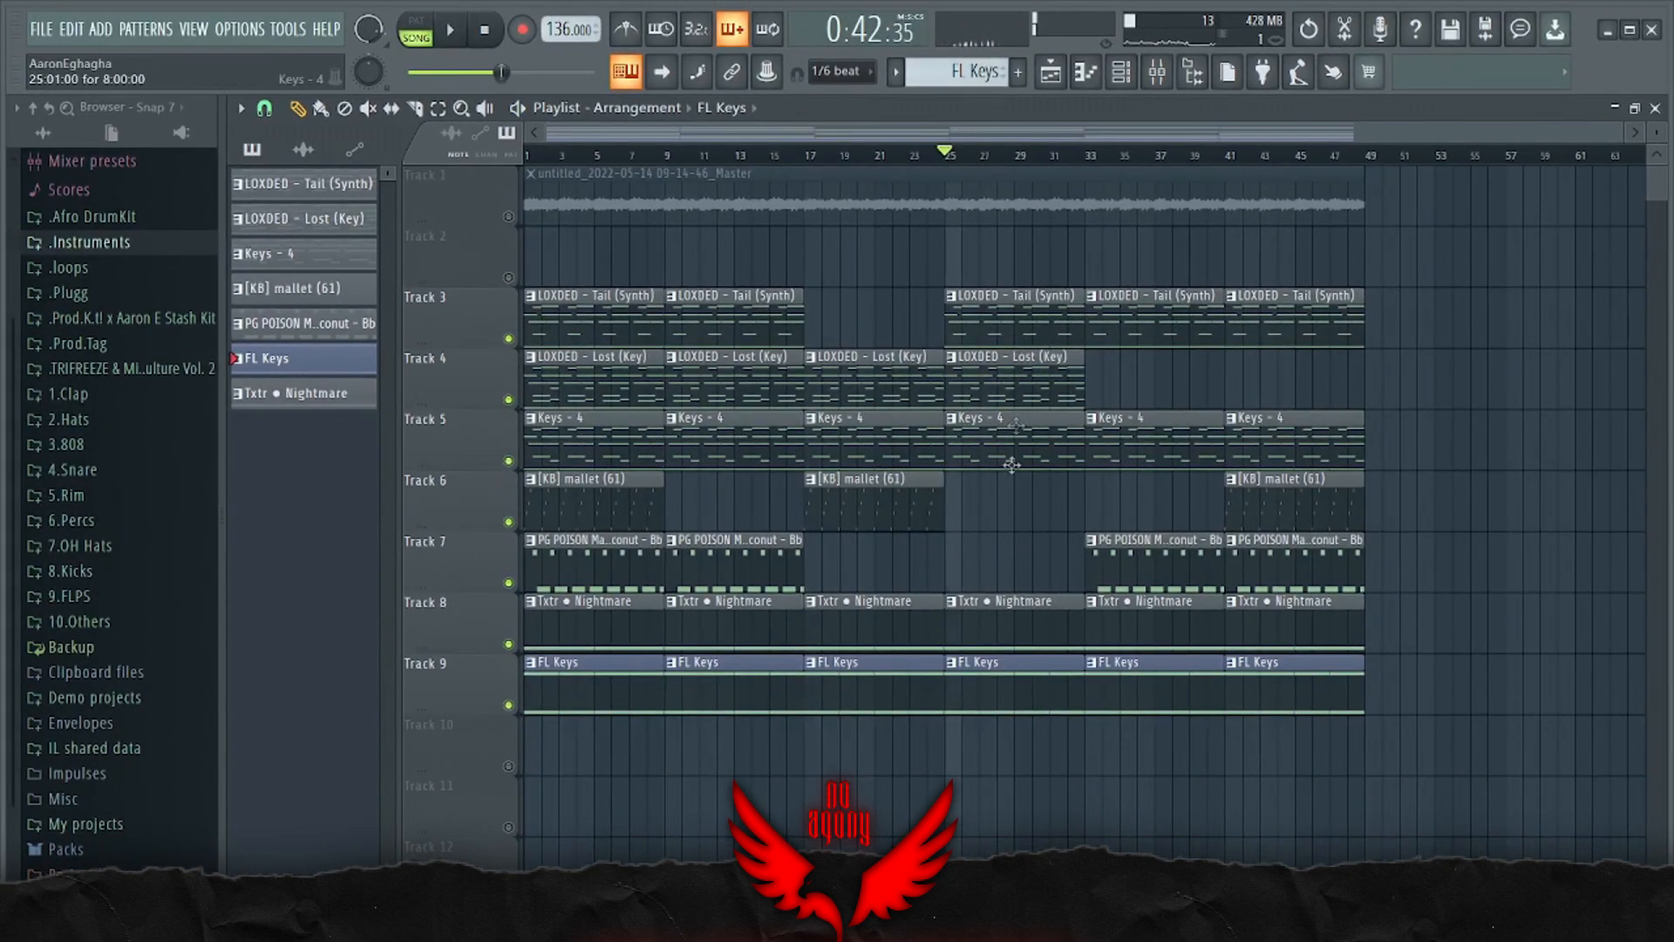
{"action": "left_click", "coordinate": [1091, 157]}
{"action": "left_click", "coordinate": [1235, 157]}
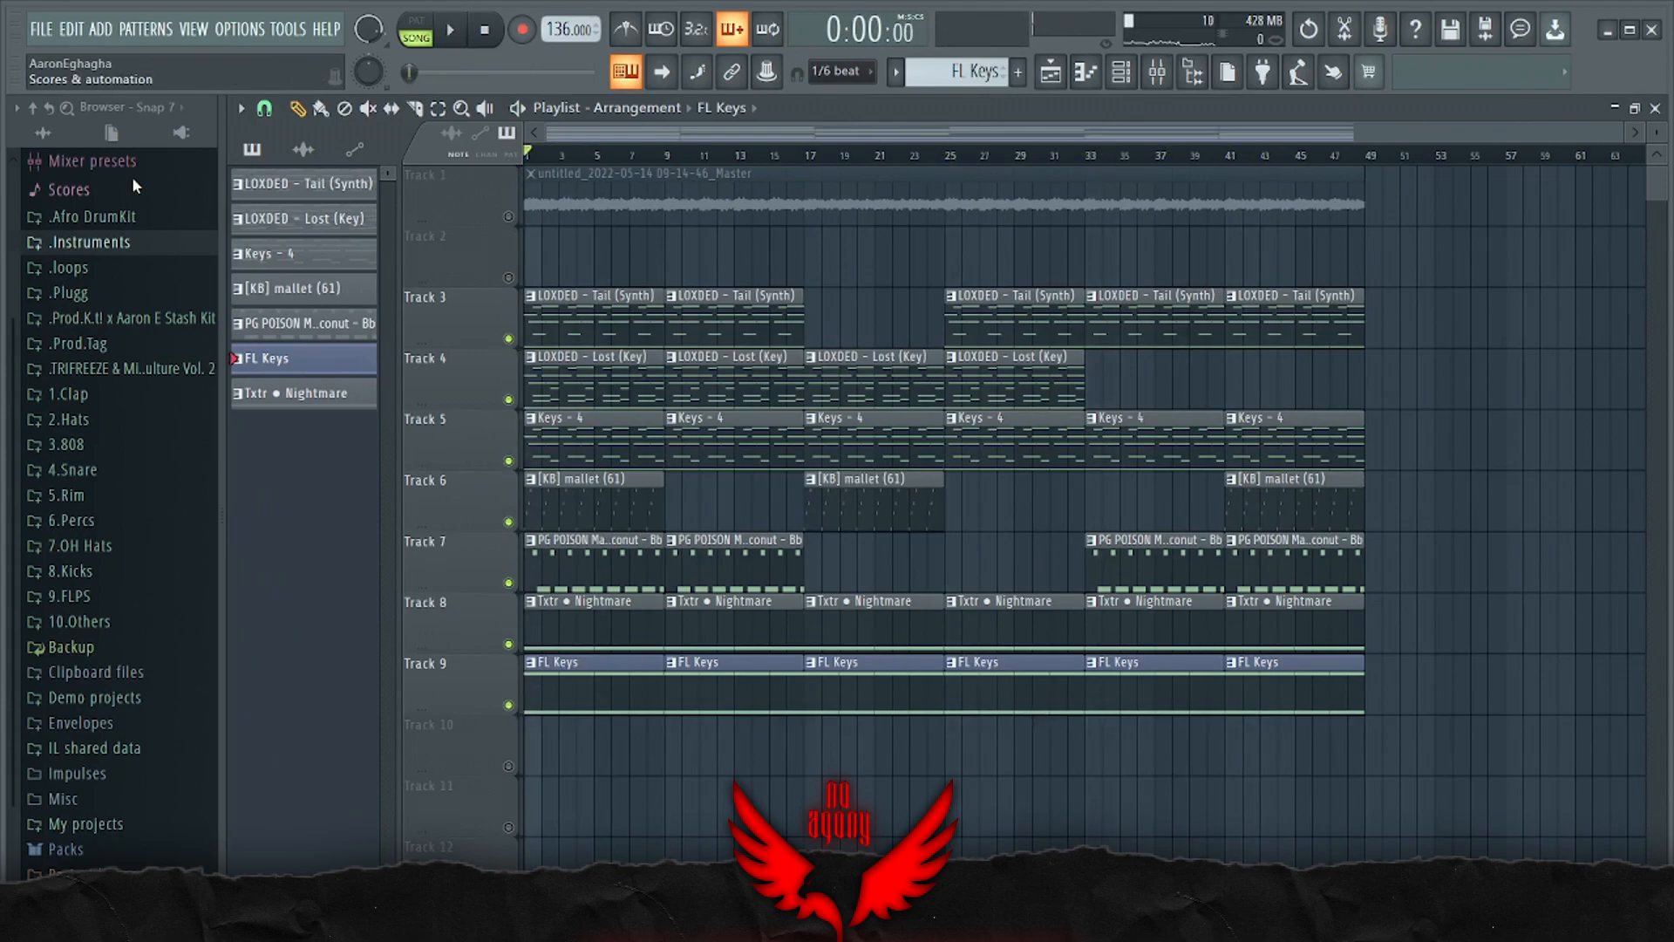
{"action": "double_click", "coordinate": [642, 209]}
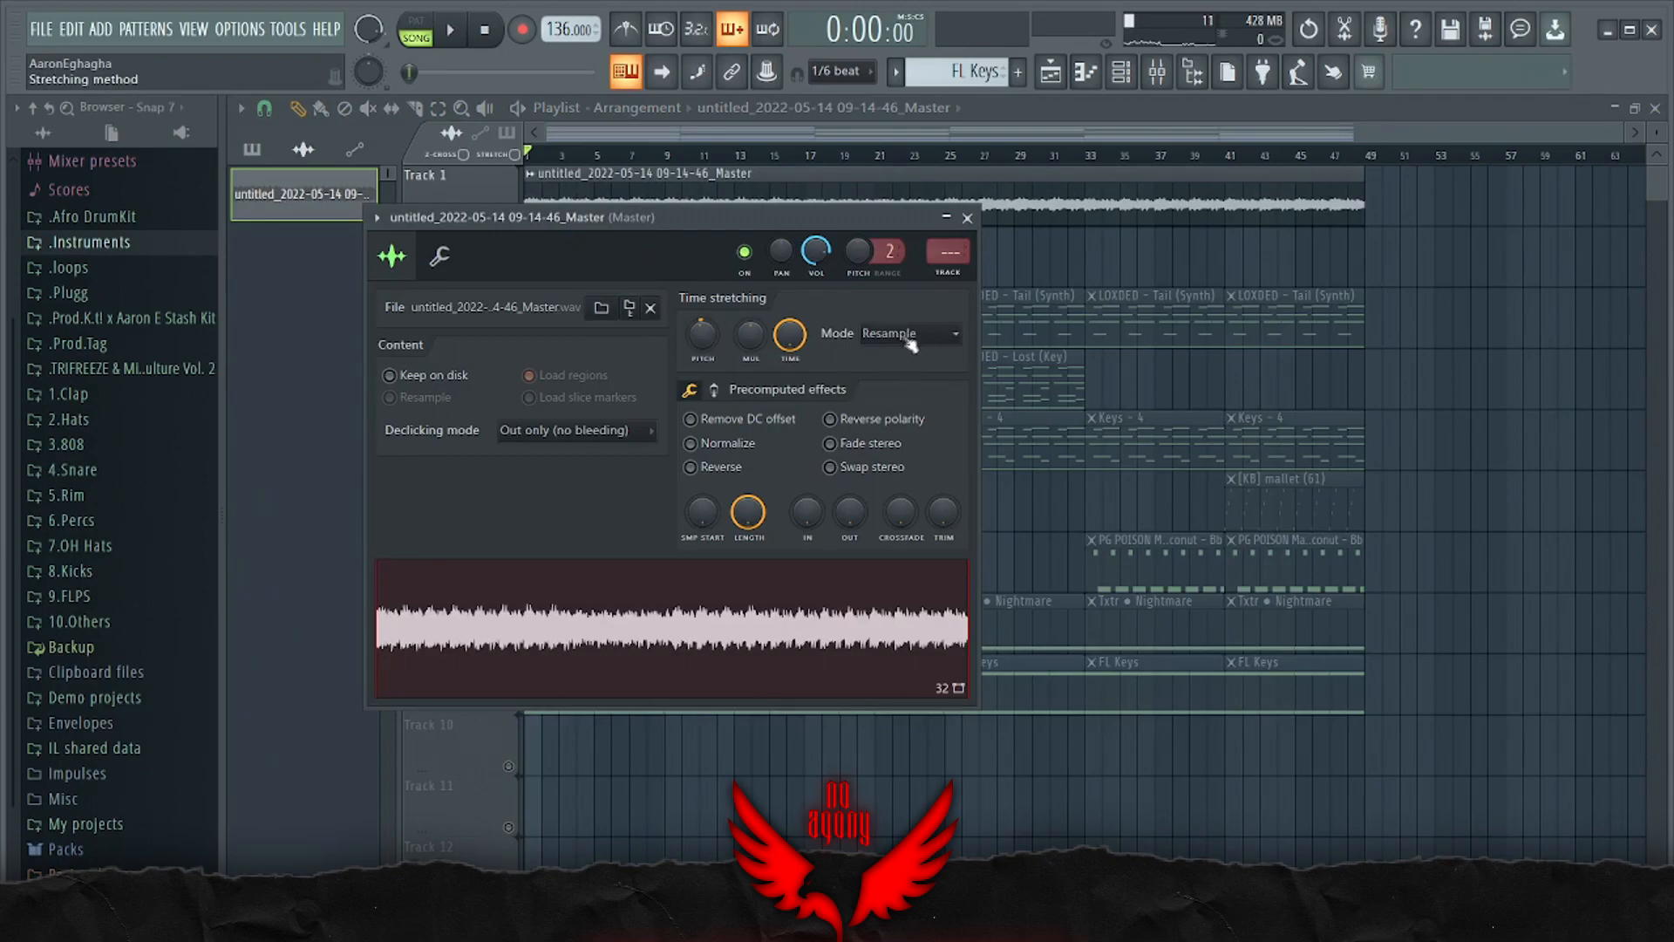
{"action": "left_click", "coordinate": [905, 335]}
{"action": "left_click", "coordinate": [898, 391]}
{"action": "left_click", "coordinate": [968, 217]}
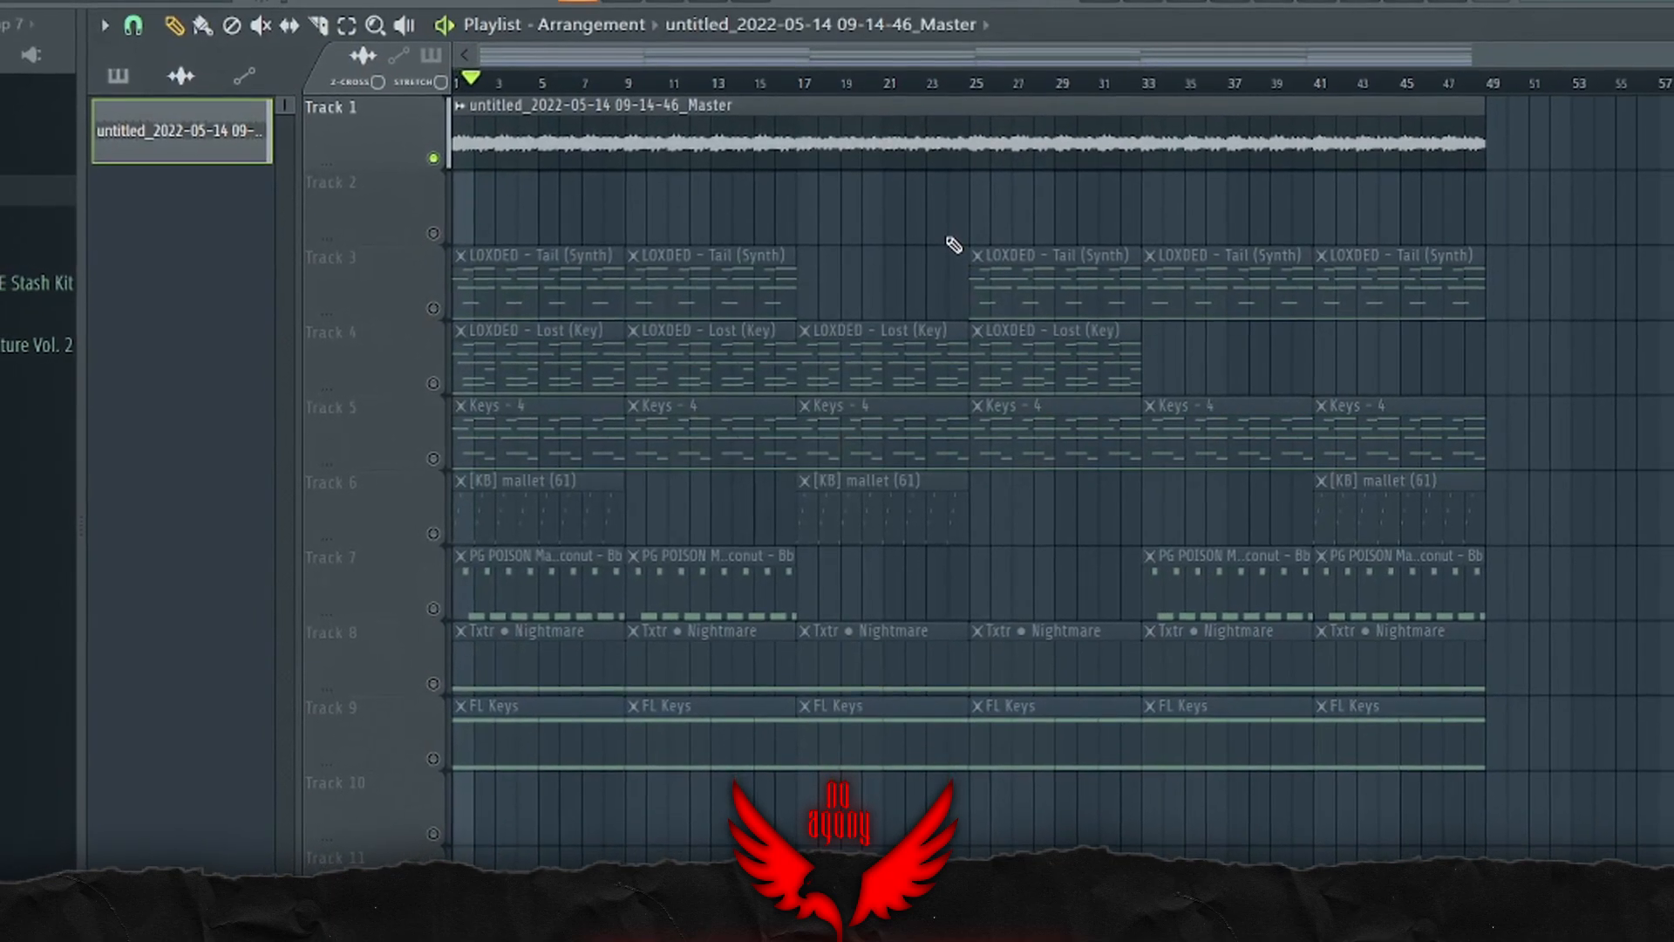
Play the rendered master clip on Track 1 while viewing the master chain in the mixer, then close the mixer and stop playback
{"action": "key", "text": "F9"}
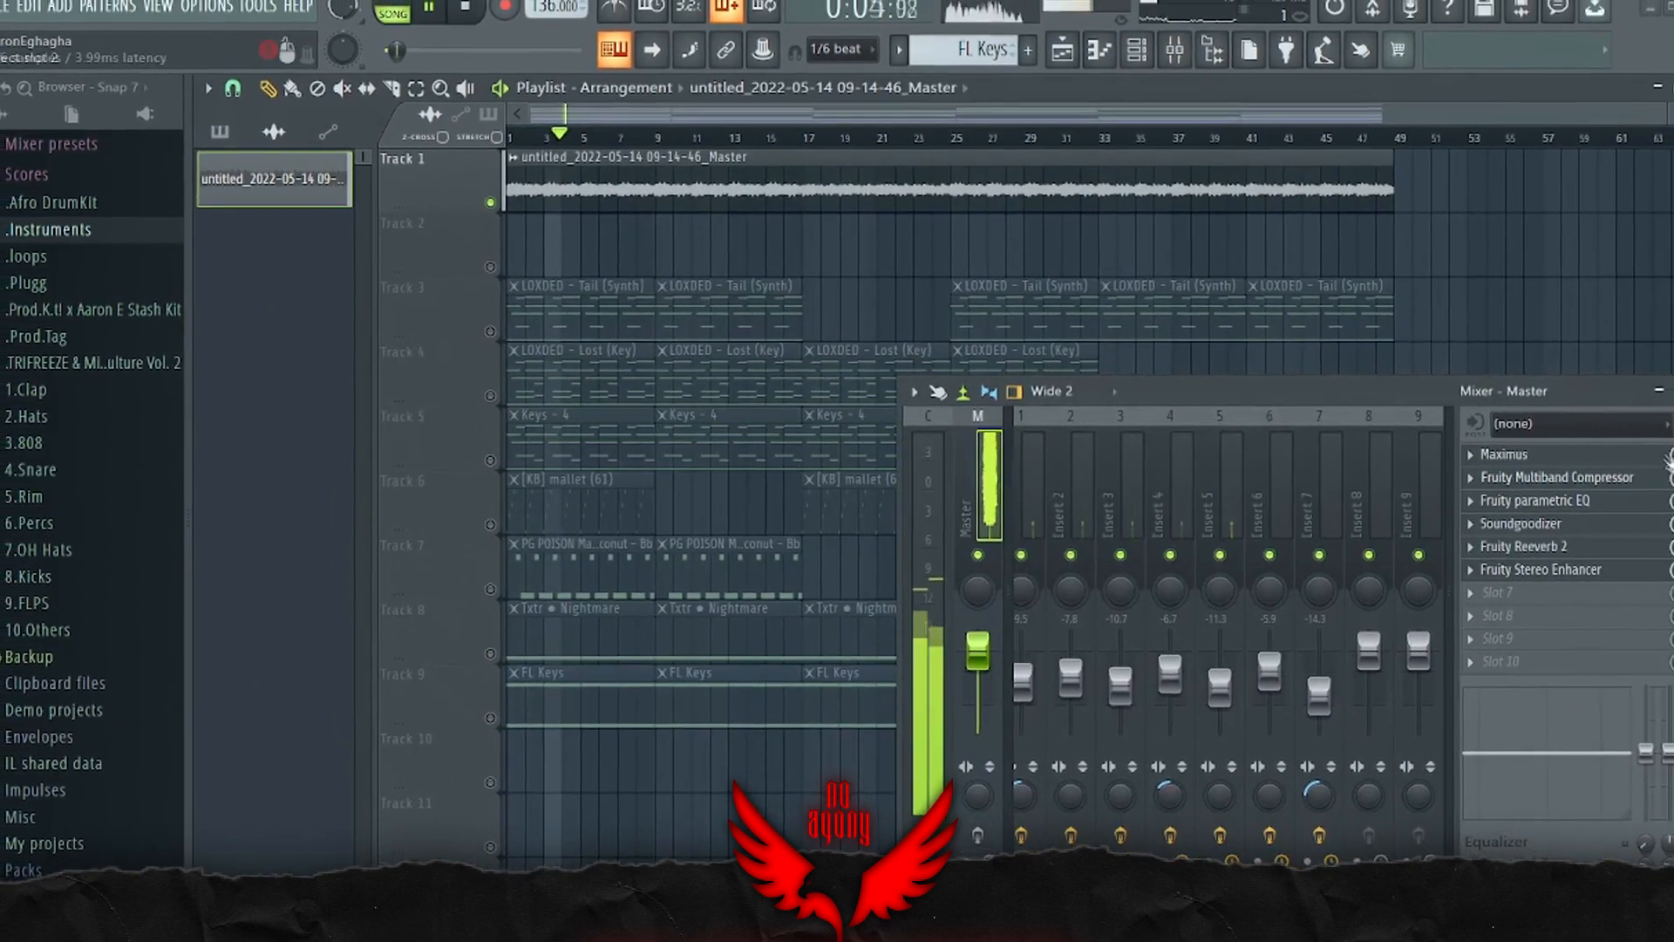
{"action": "left_click", "coordinate": [1673, 393]}
{"action": "key", "text": "space"}
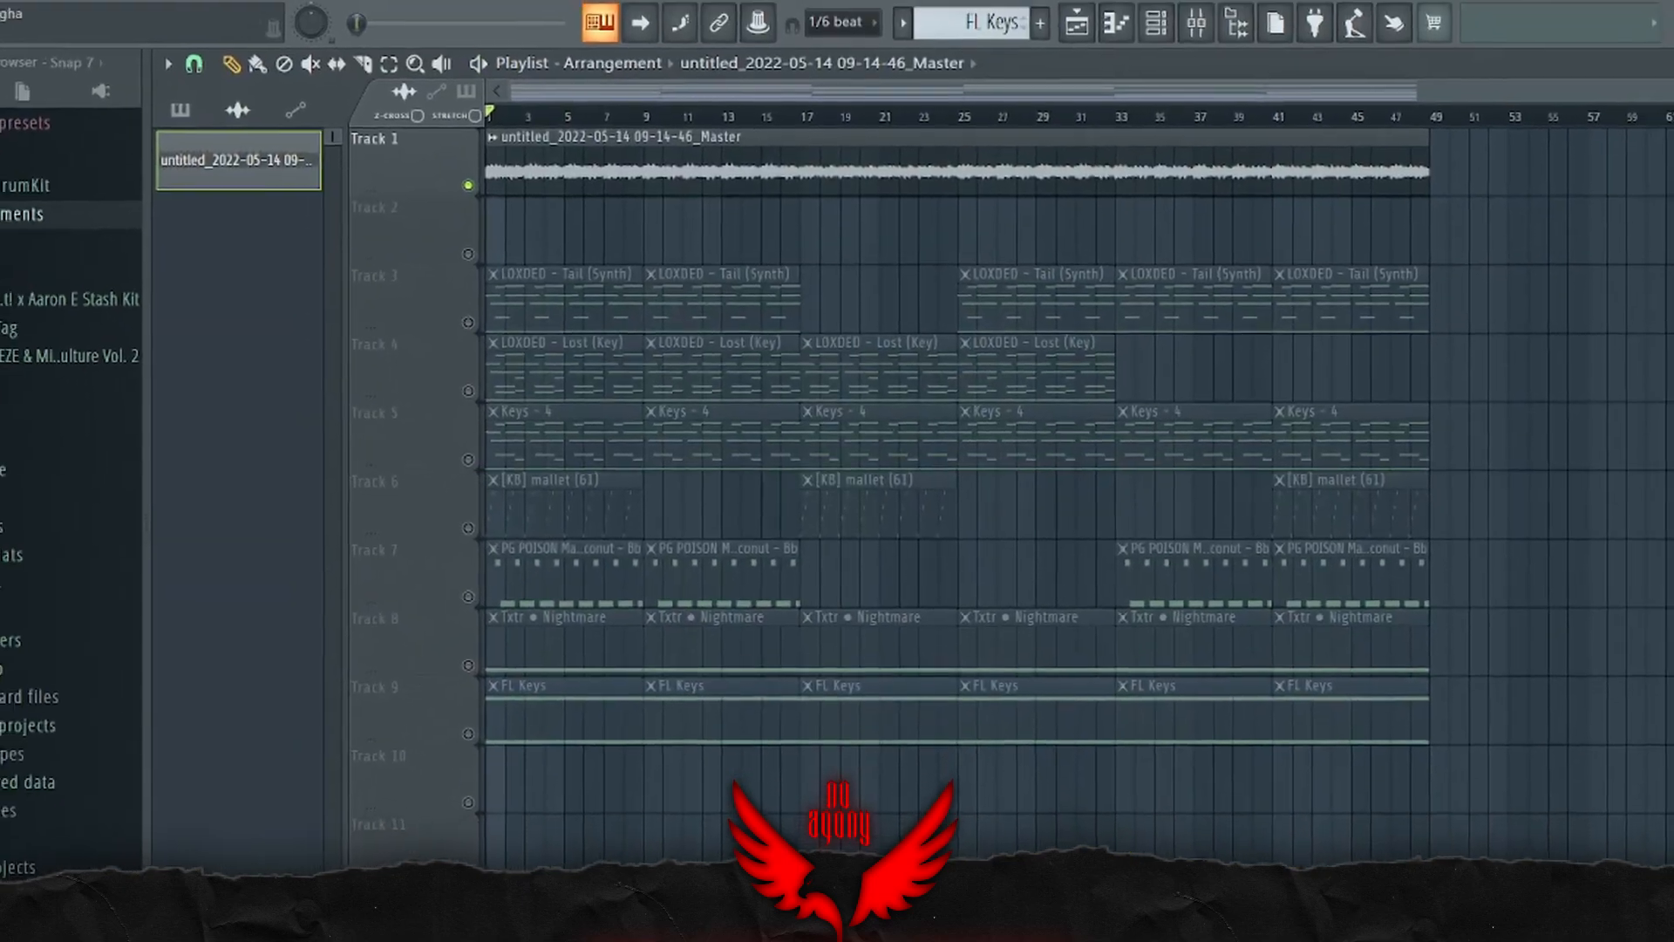